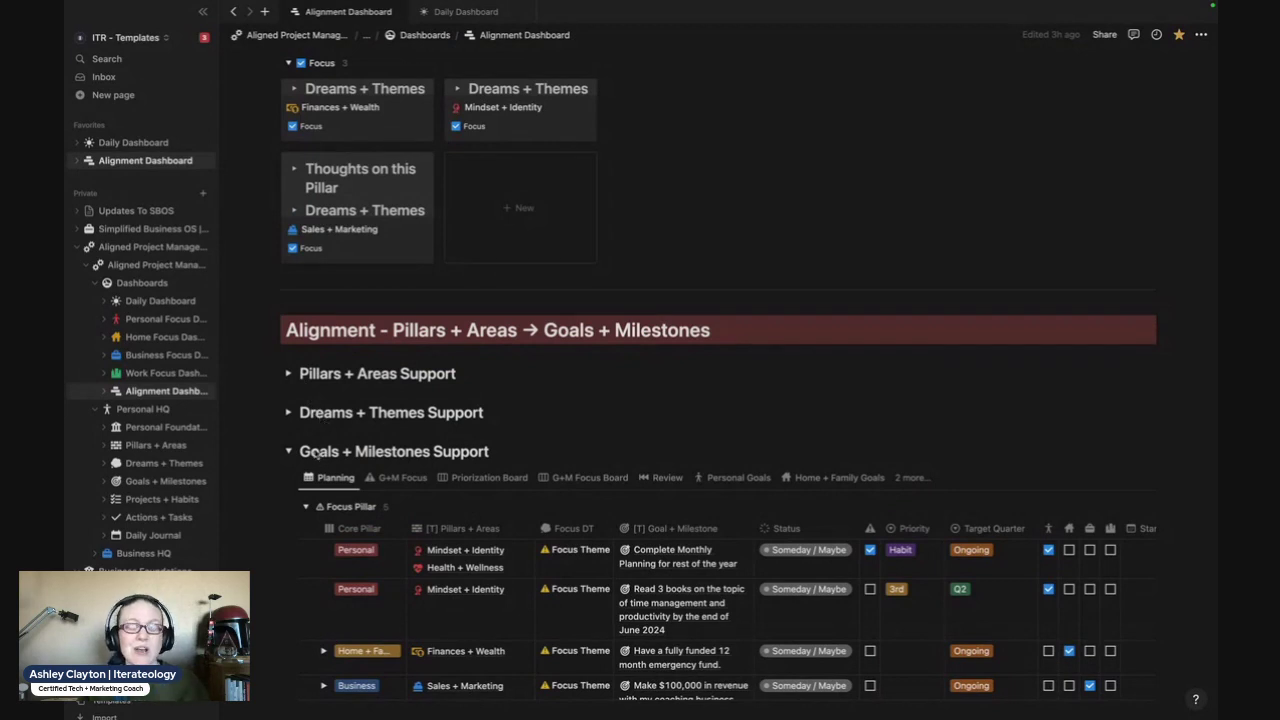
scroll(313, 451, down, 2)
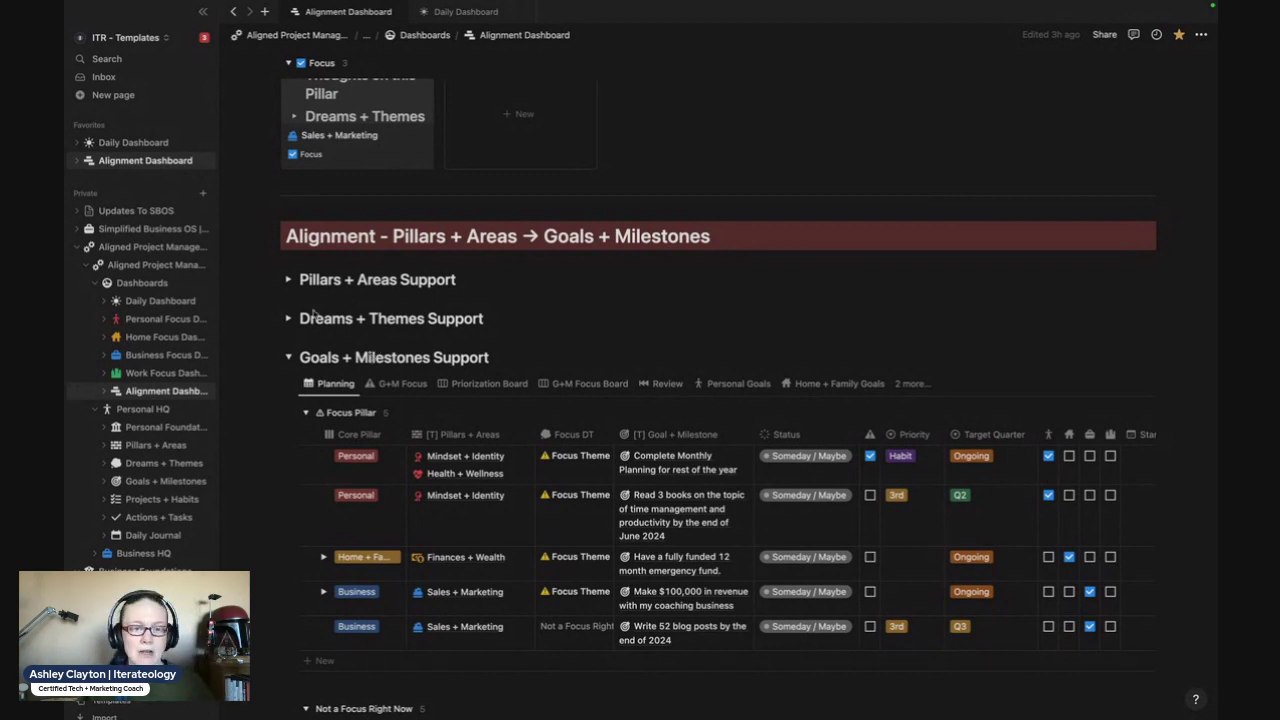
scroll(313, 313, down, 1)
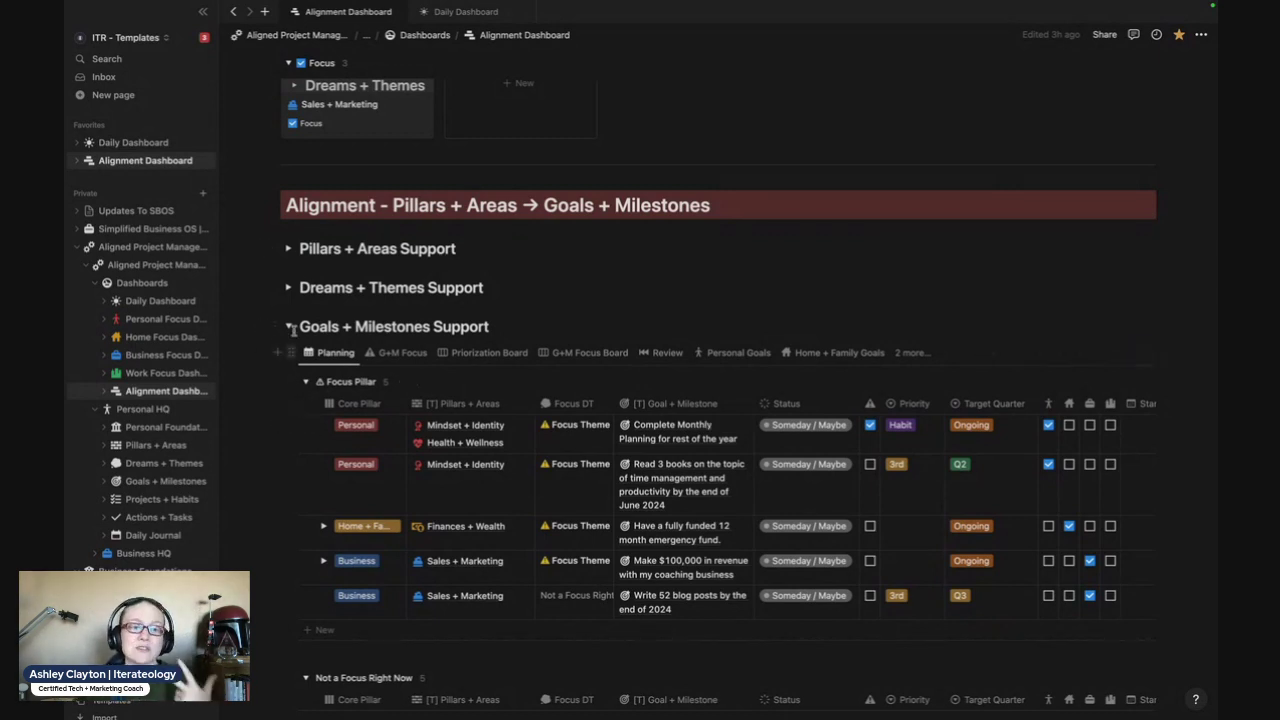
click(289, 328)
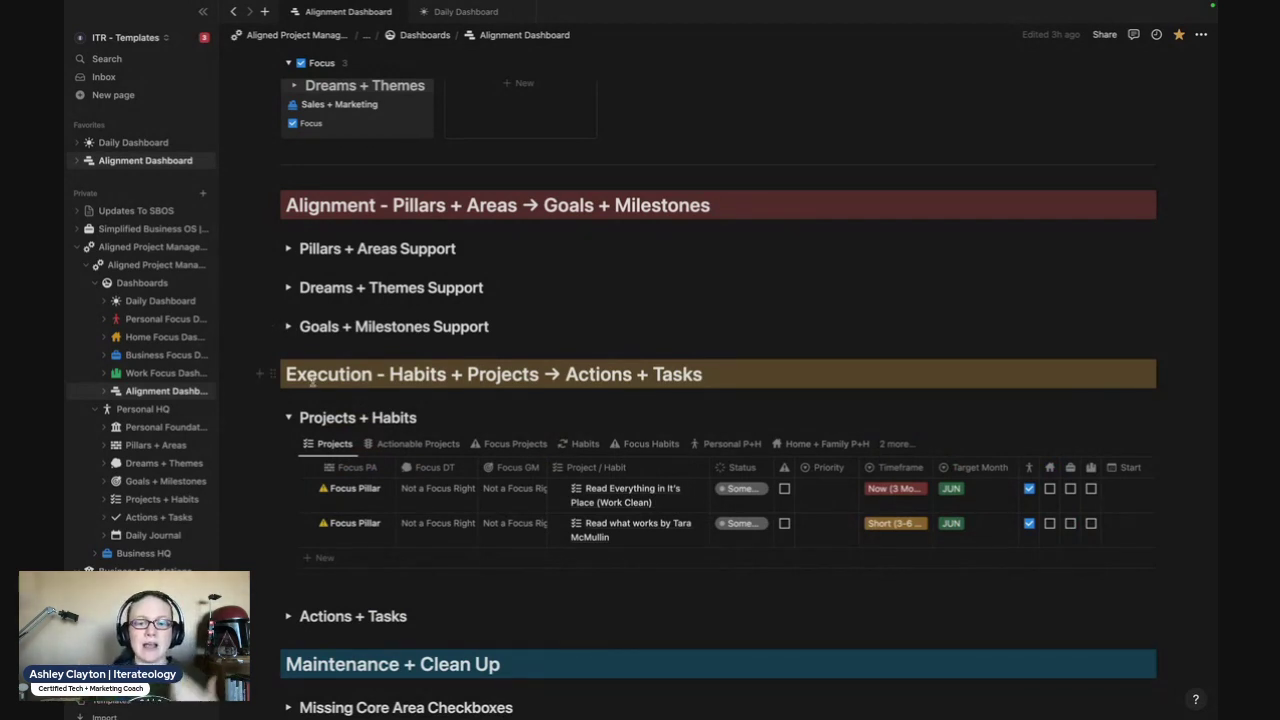
click(289, 327)
Turn on text wrapping for the [T] Projects + Habits column in the Goals + Milestones Planning table.
scroll(440, 435, down, 4)
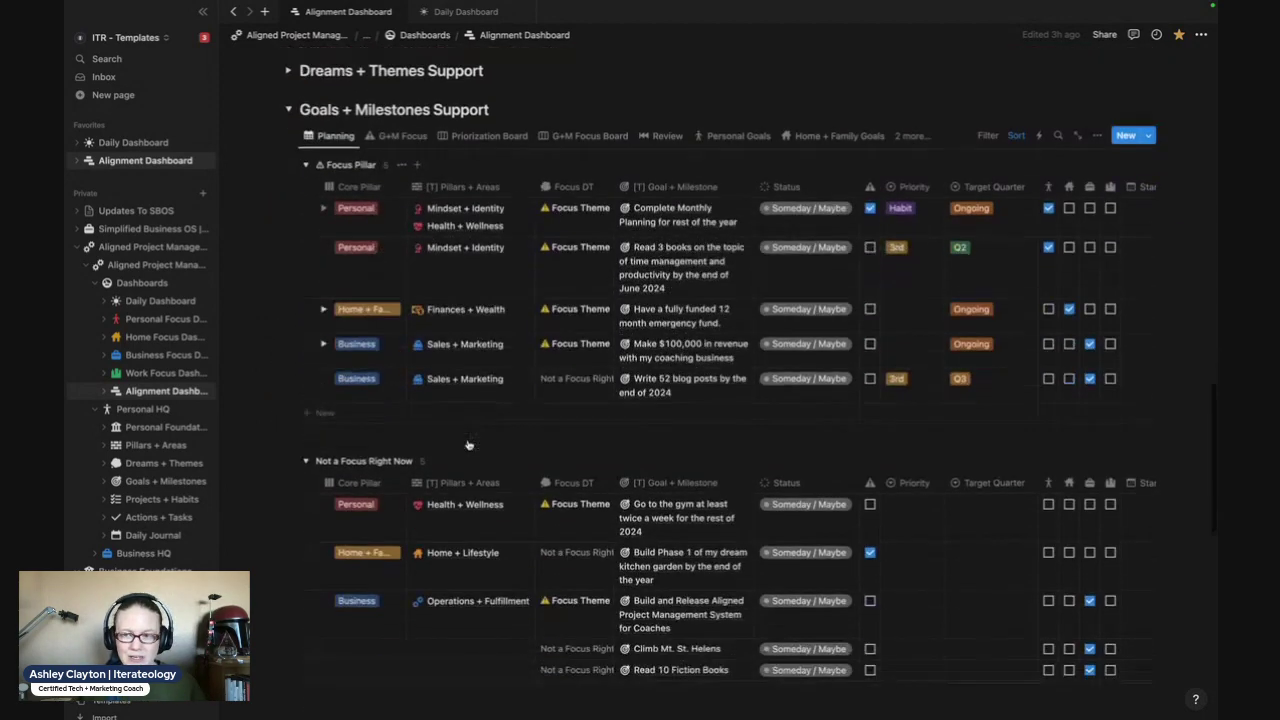
scroll(460, 440, right, 2)
scroll(467, 443, right, 4)
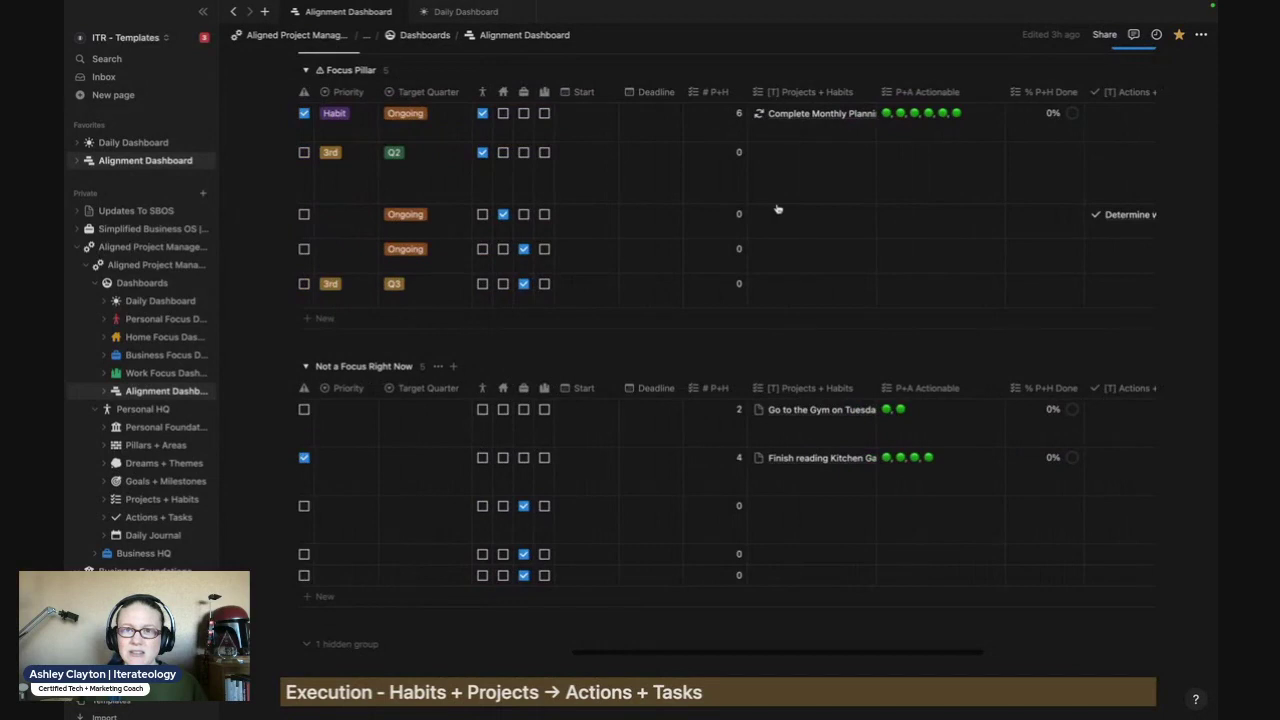
click(827, 92)
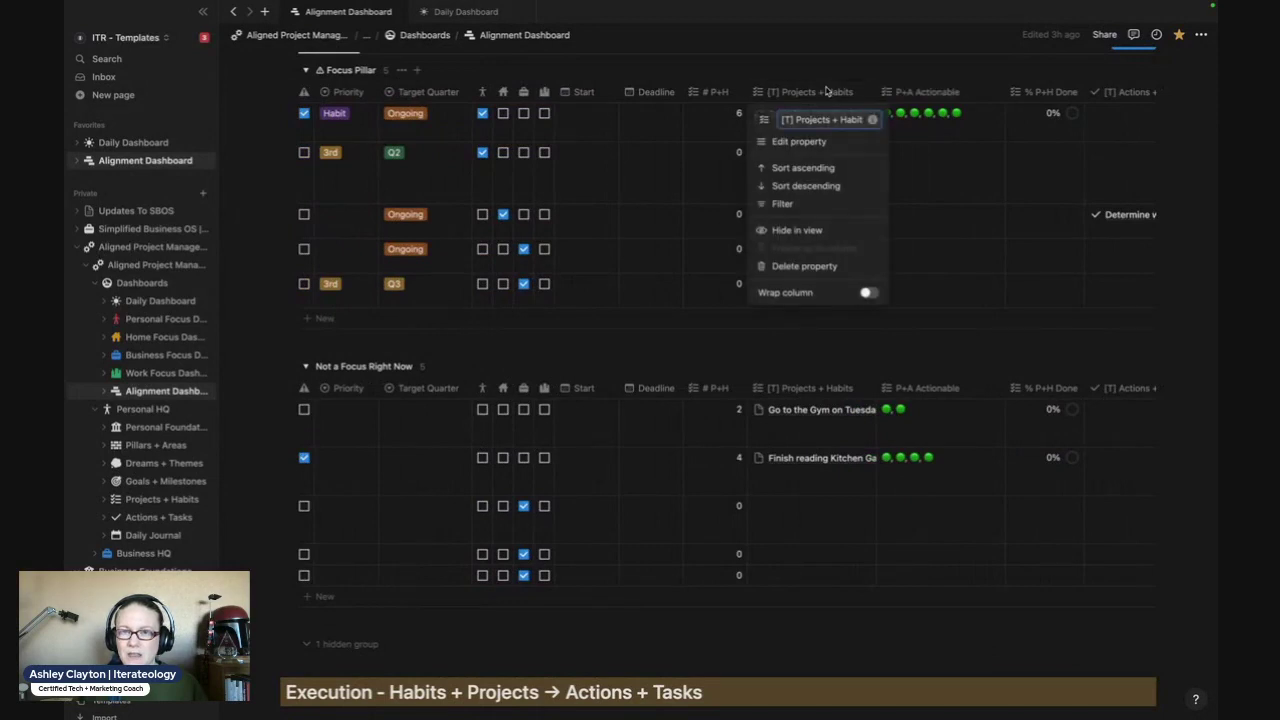
click(866, 294)
click(580, 229)
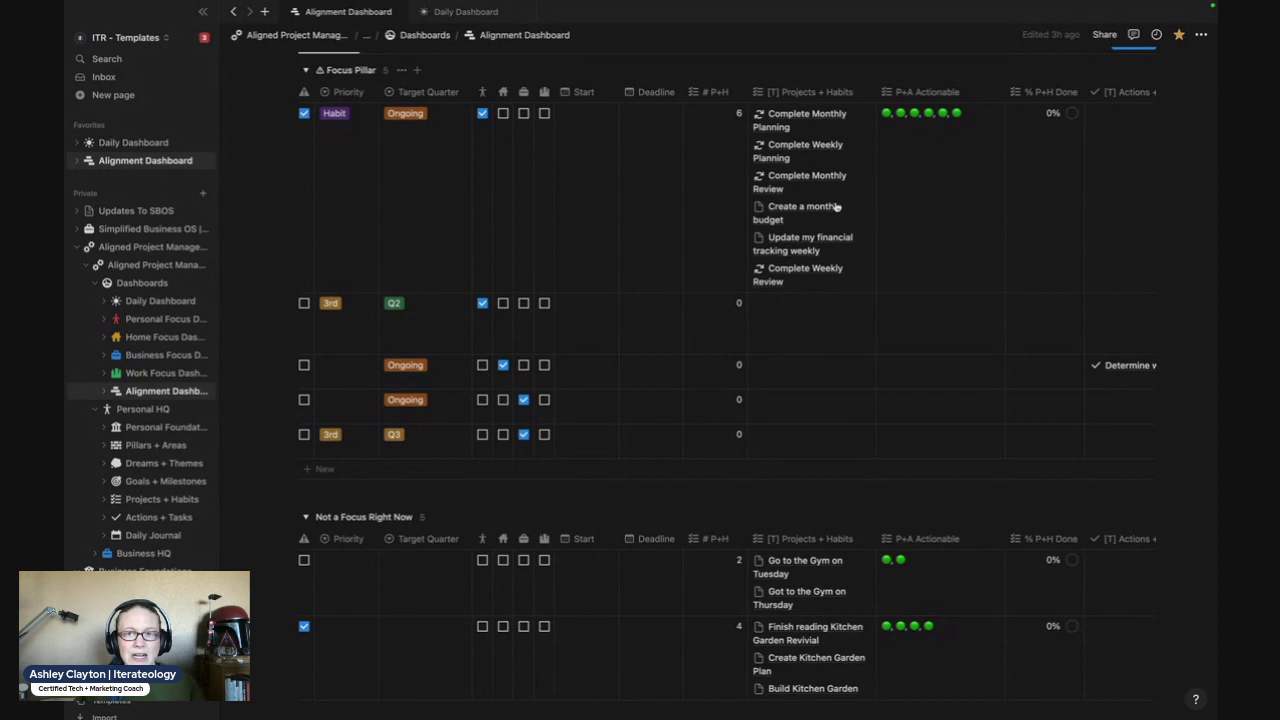
Compare the Habits and Projects views in the Execution section with the projects and habits linked to the goals.
scroll(549, 317, down, 5)
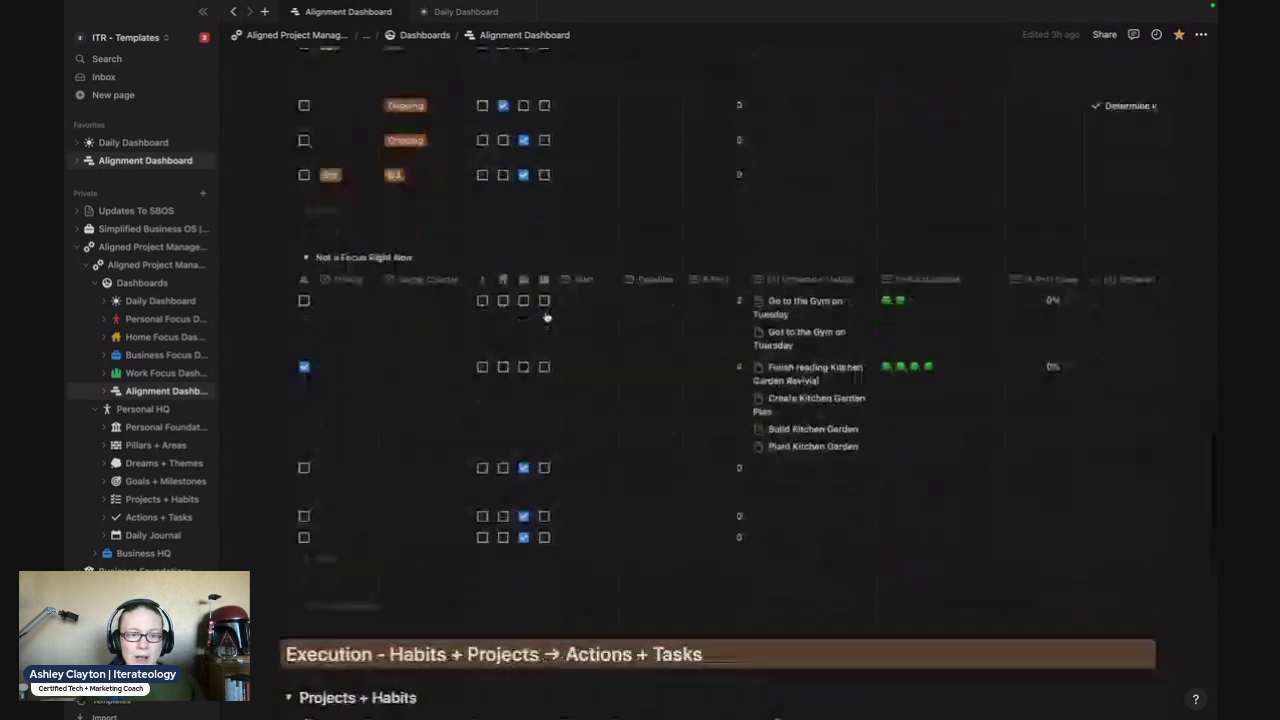
scroll(547, 317, down, 5)
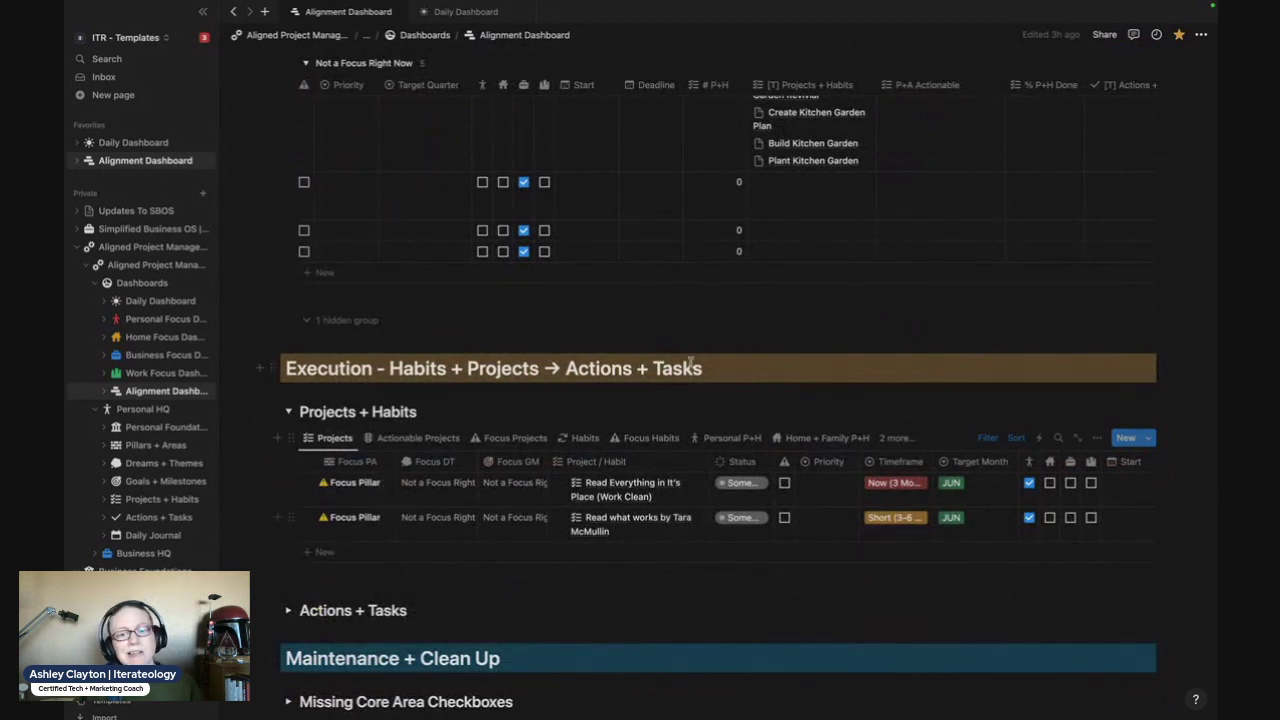
click(582, 438)
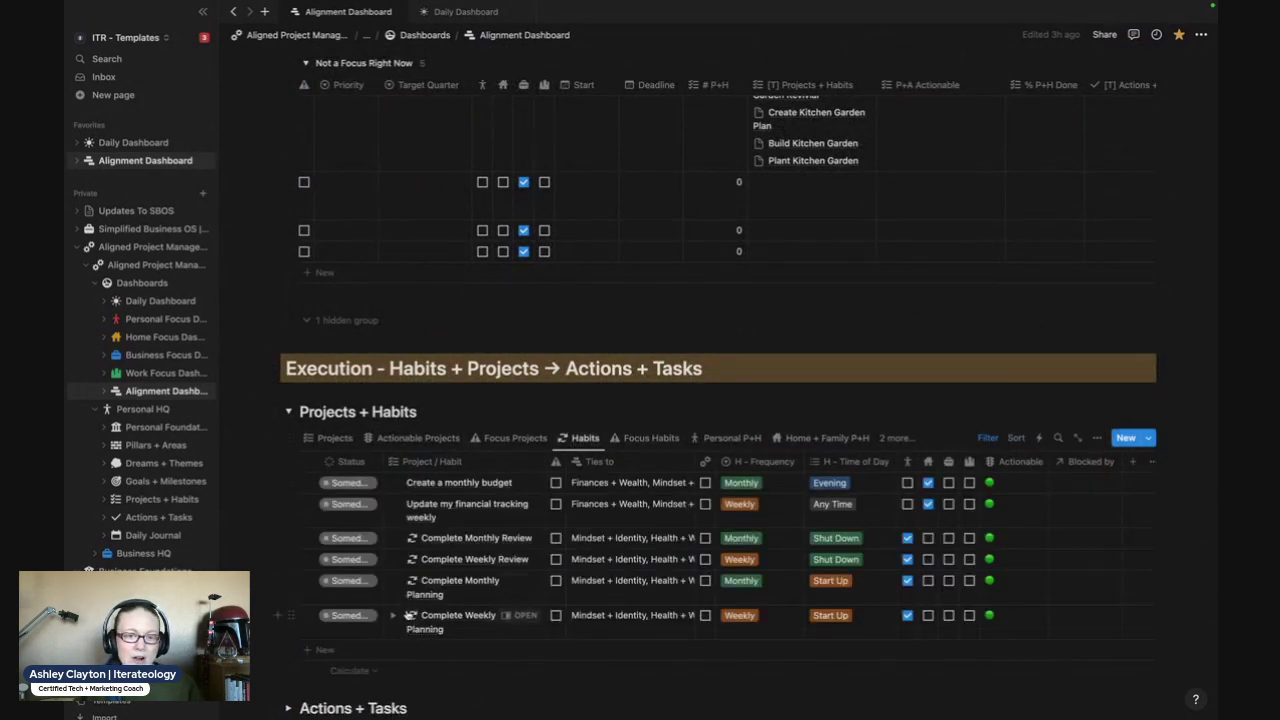
click(332, 438)
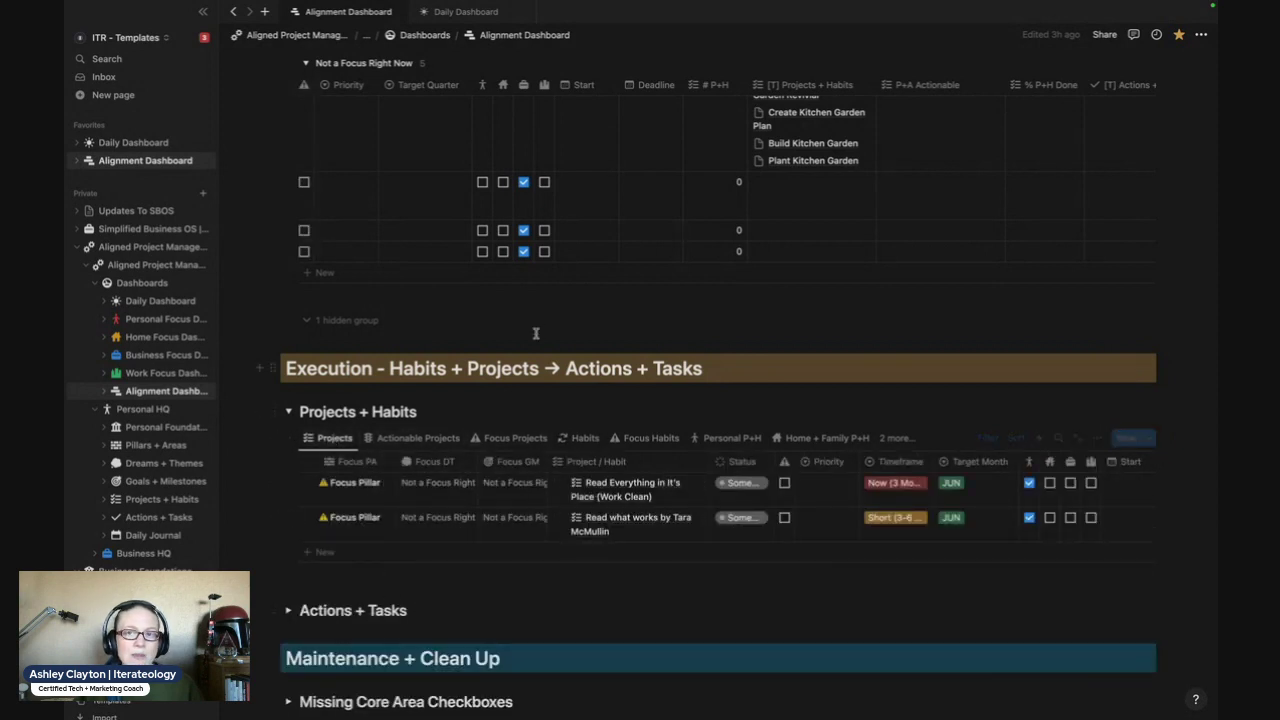
scroll(537, 338, up, 3)
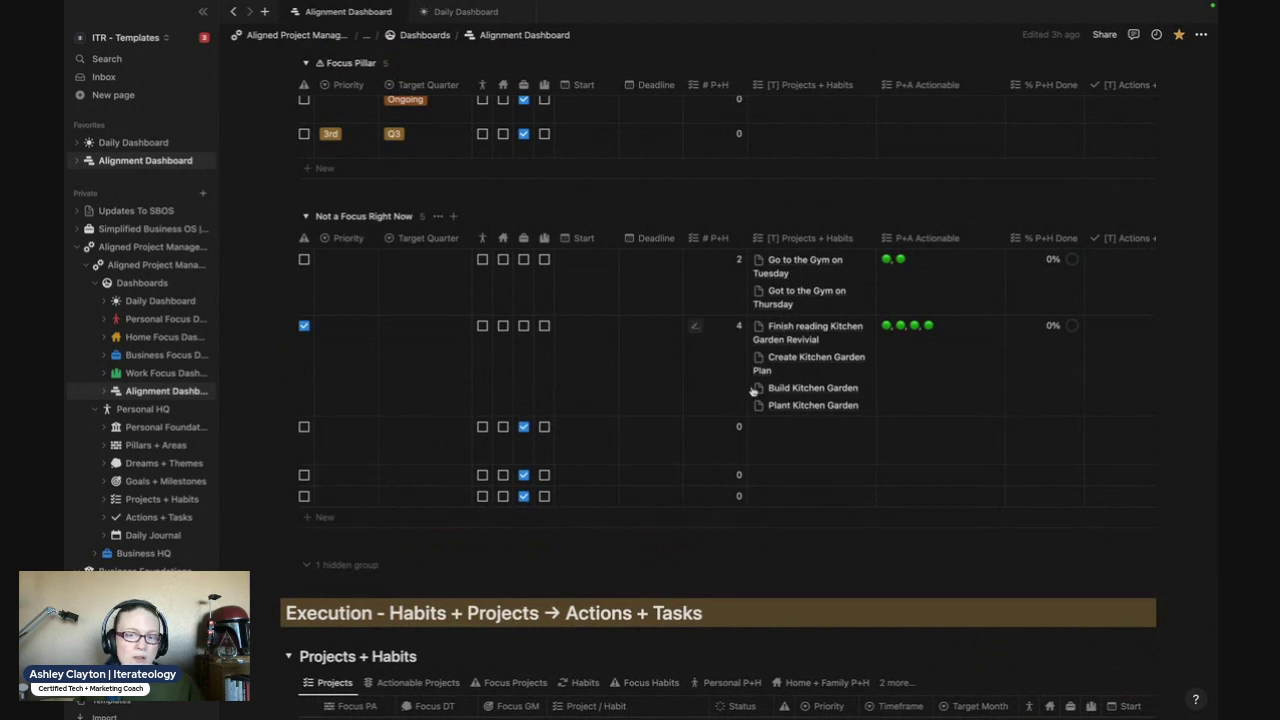
scroll(598, 376, down, 3)
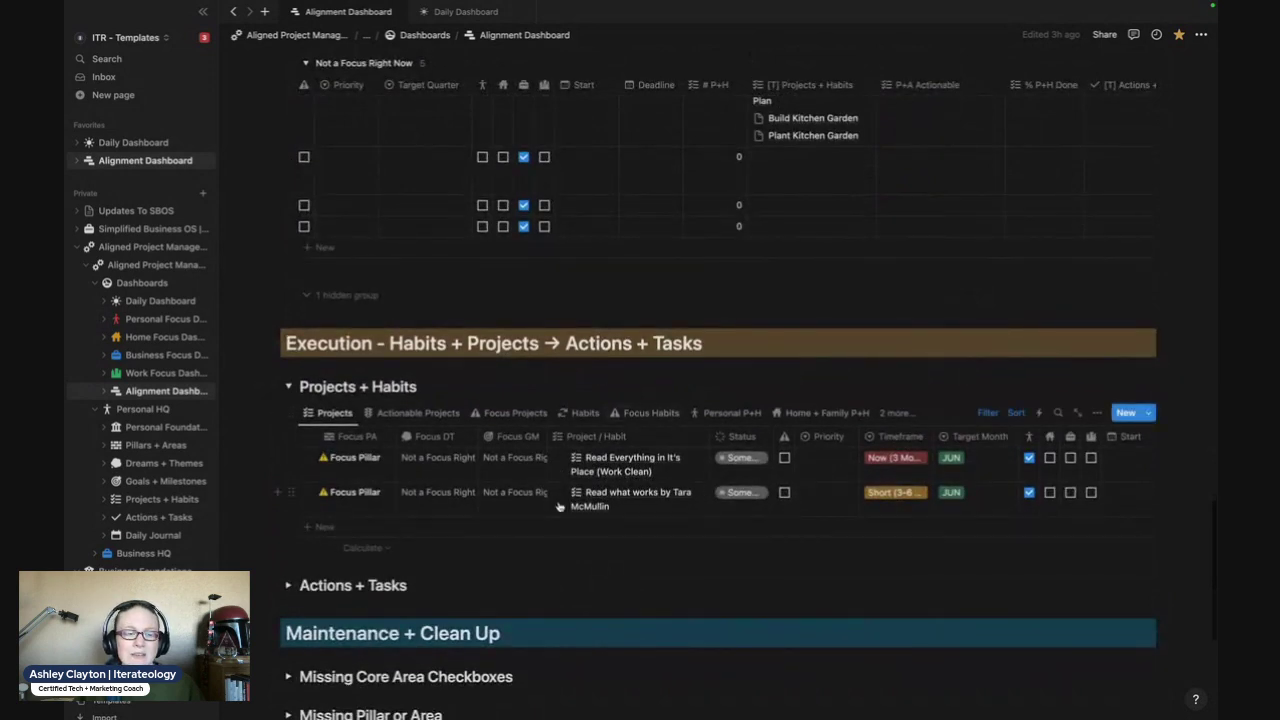
Open the Projects + Habits database page under Personal HQ and check its full list of views.
click(127, 503)
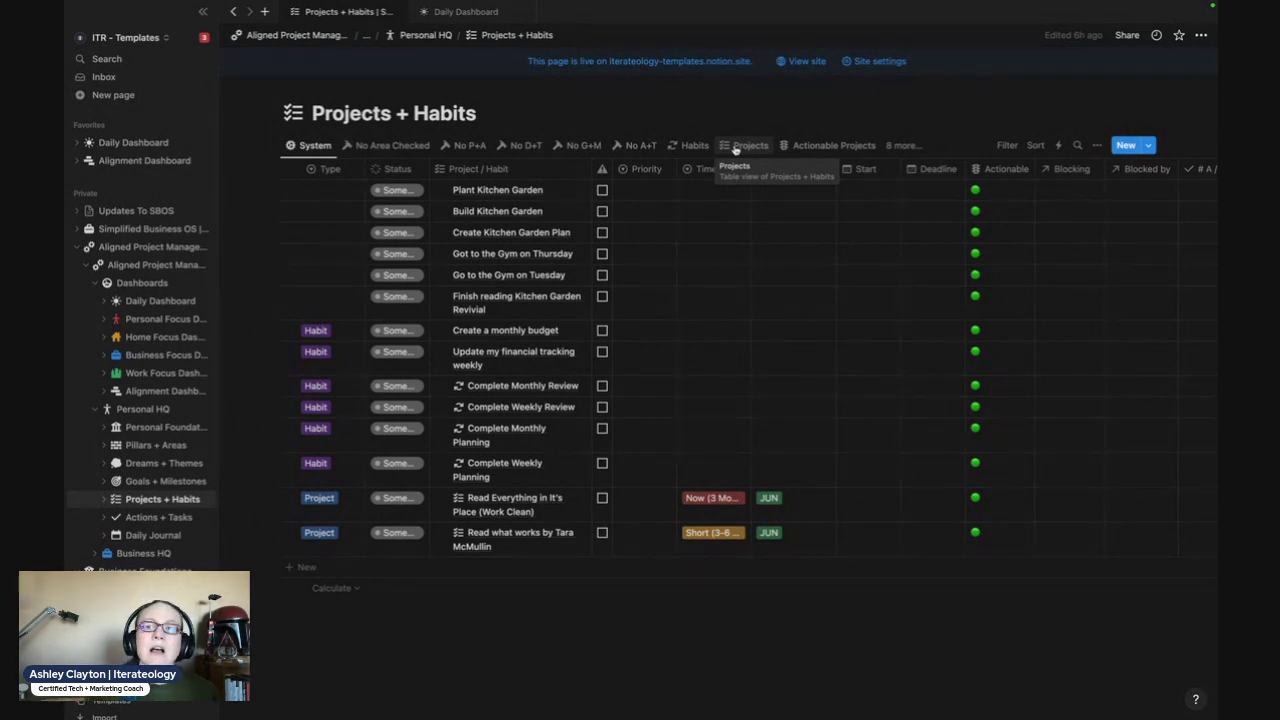
click(903, 146)
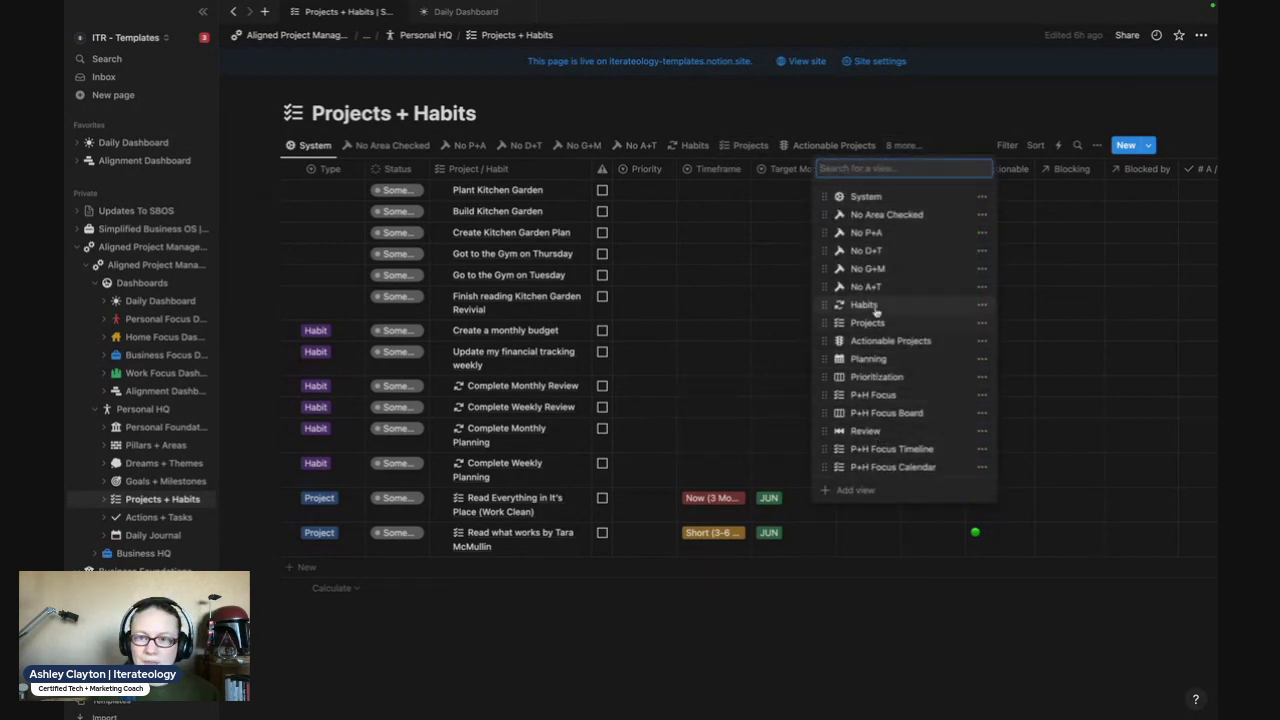
click(700, 104)
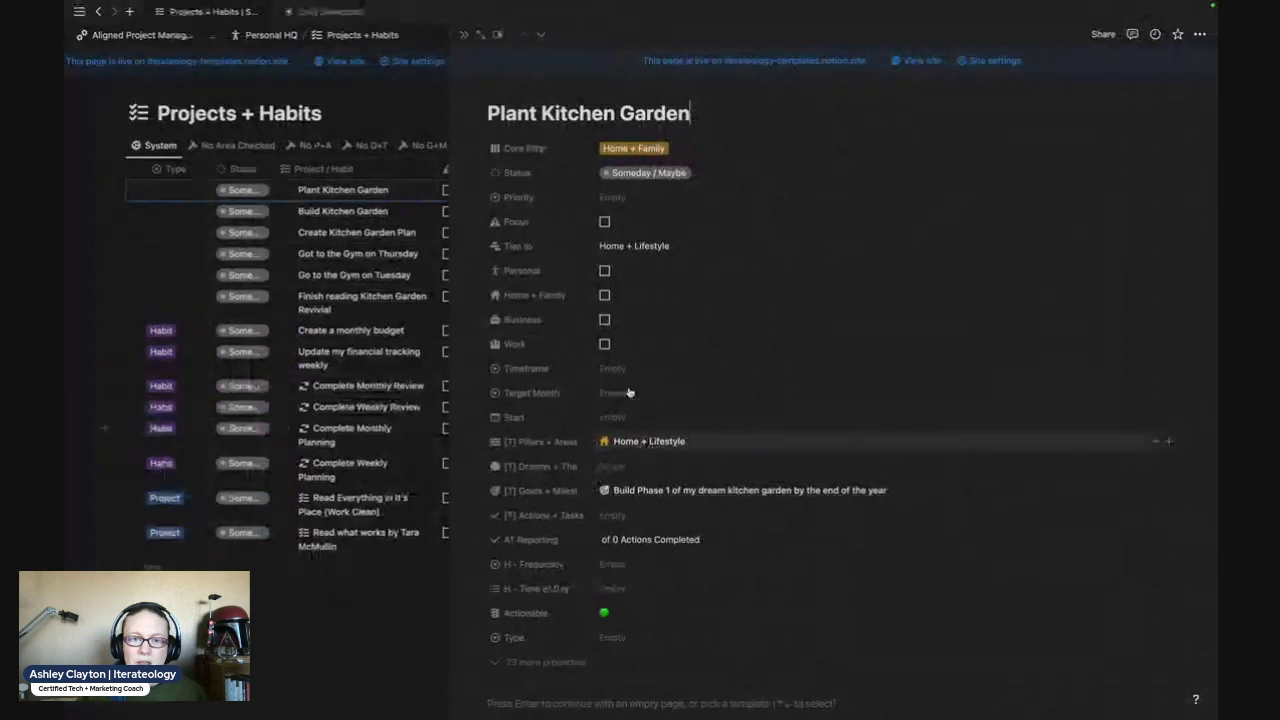
Set the priority of the Plant Kitchen Garden item to 3rd and mark it as Home + Family.
scroll(629, 392, down, 1)
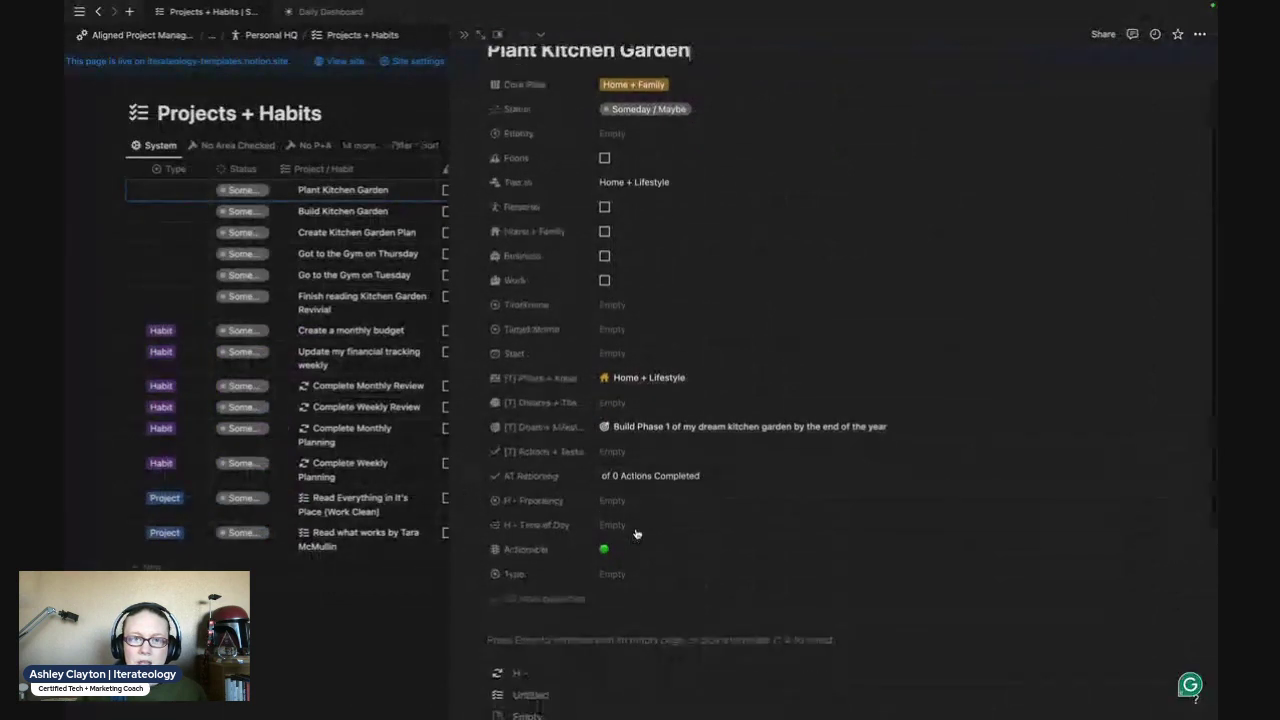
click(623, 137)
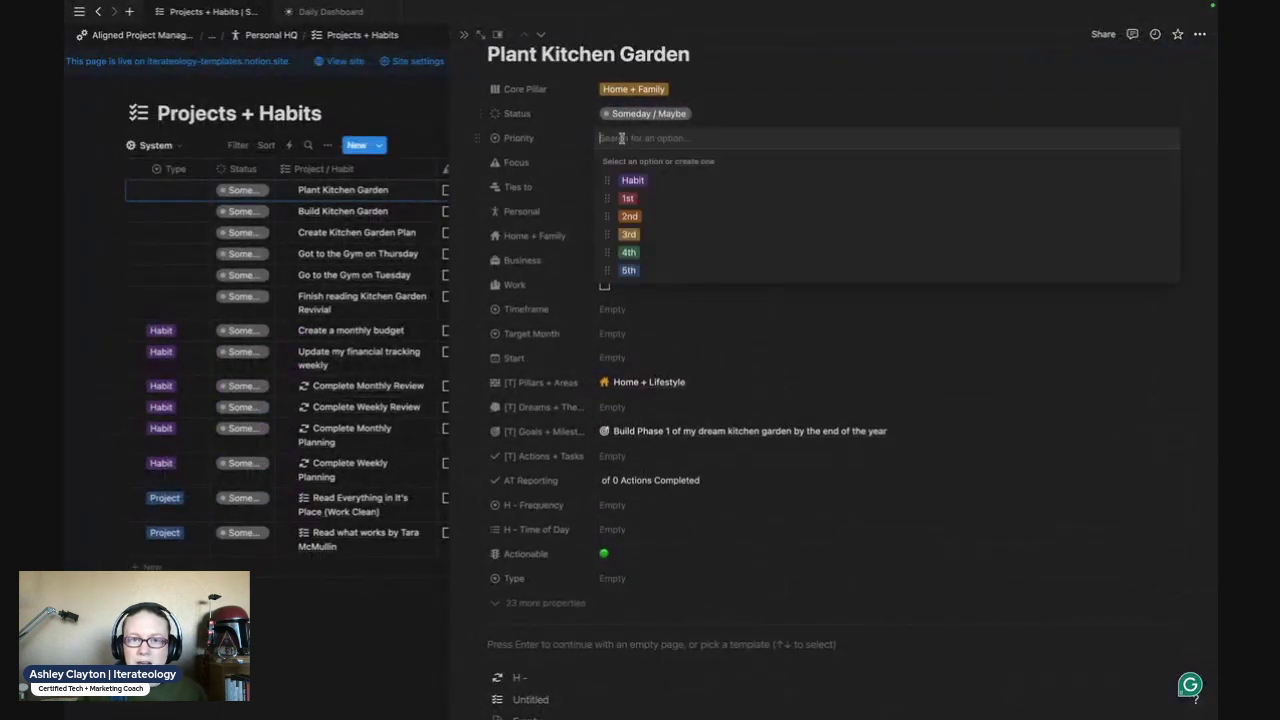
click(648, 240)
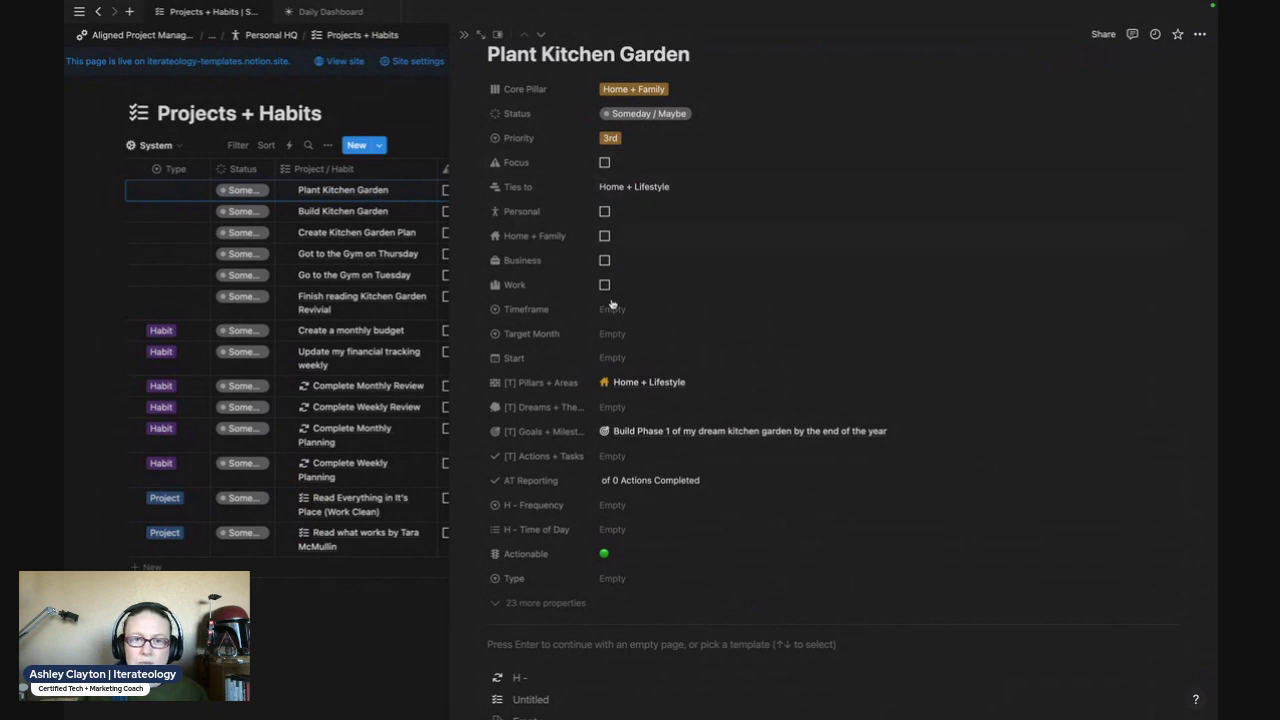
scroll(612, 303, down, 1)
click(604, 186)
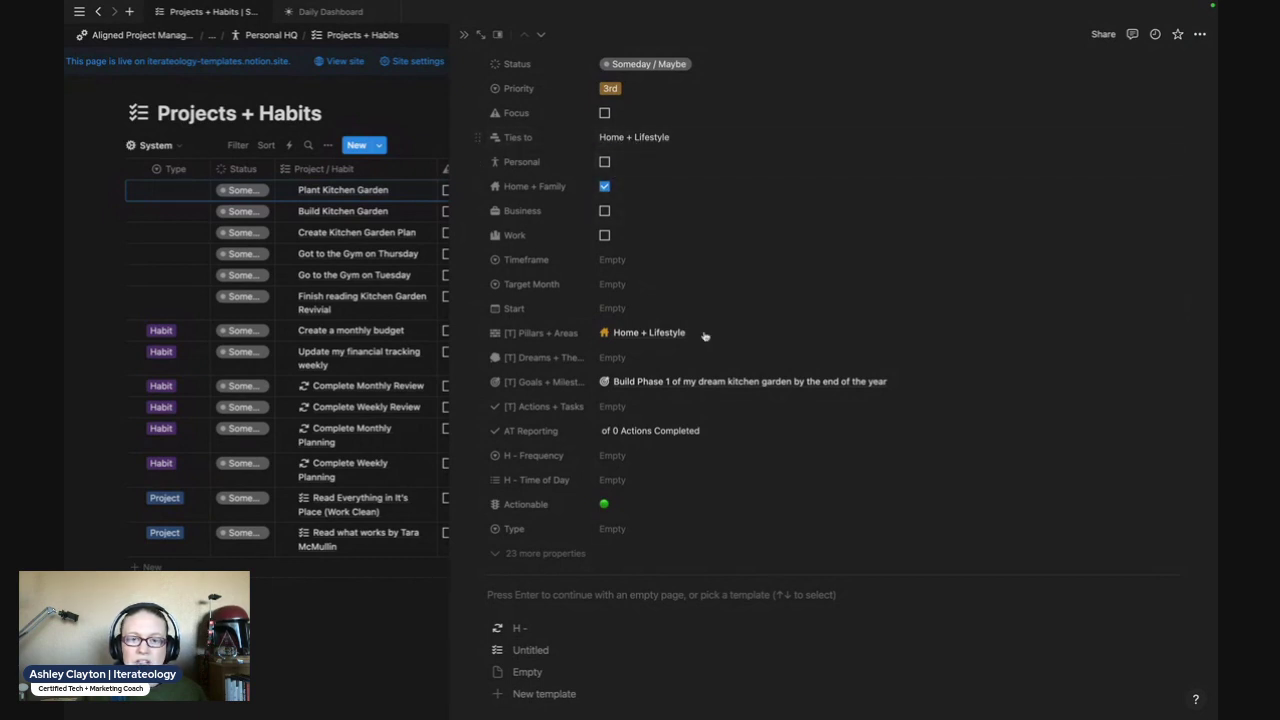
Apply the Untitled project template to the Plant Kitchen Garden, Build Kitchen Garden and Create Kitchen Garden Plan items.
scroll(671, 432, down, 4)
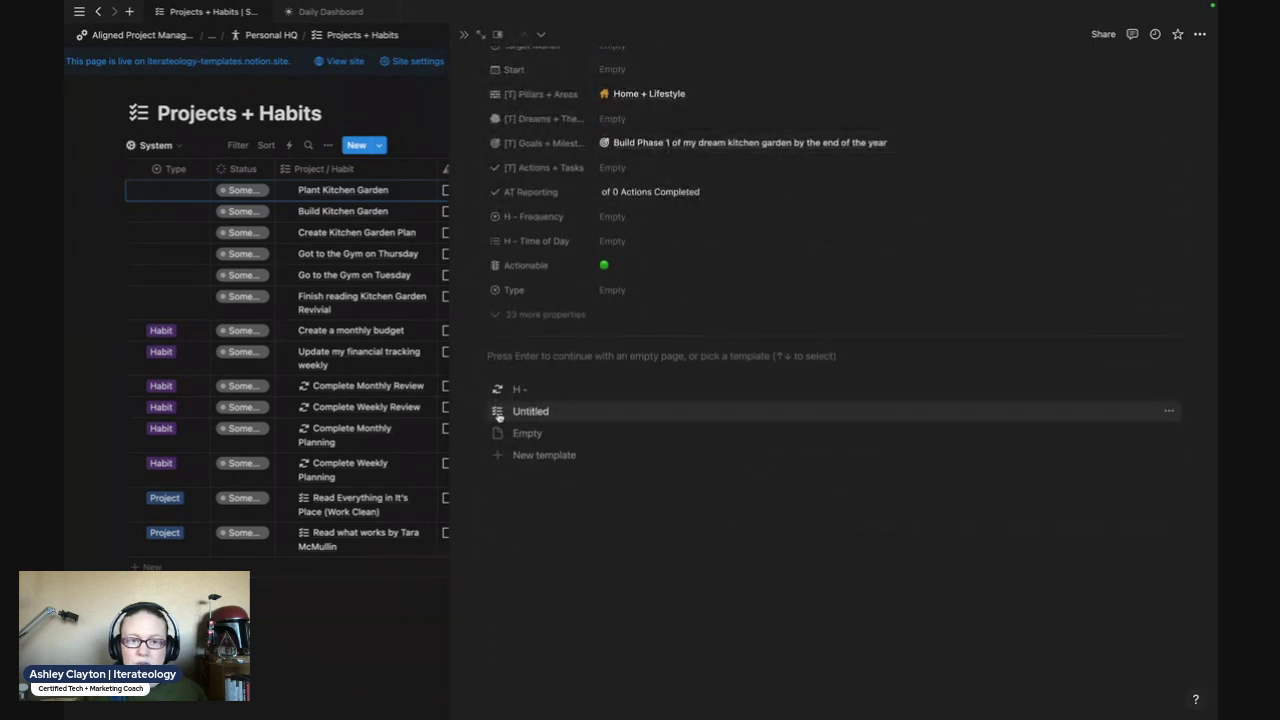
click(532, 411)
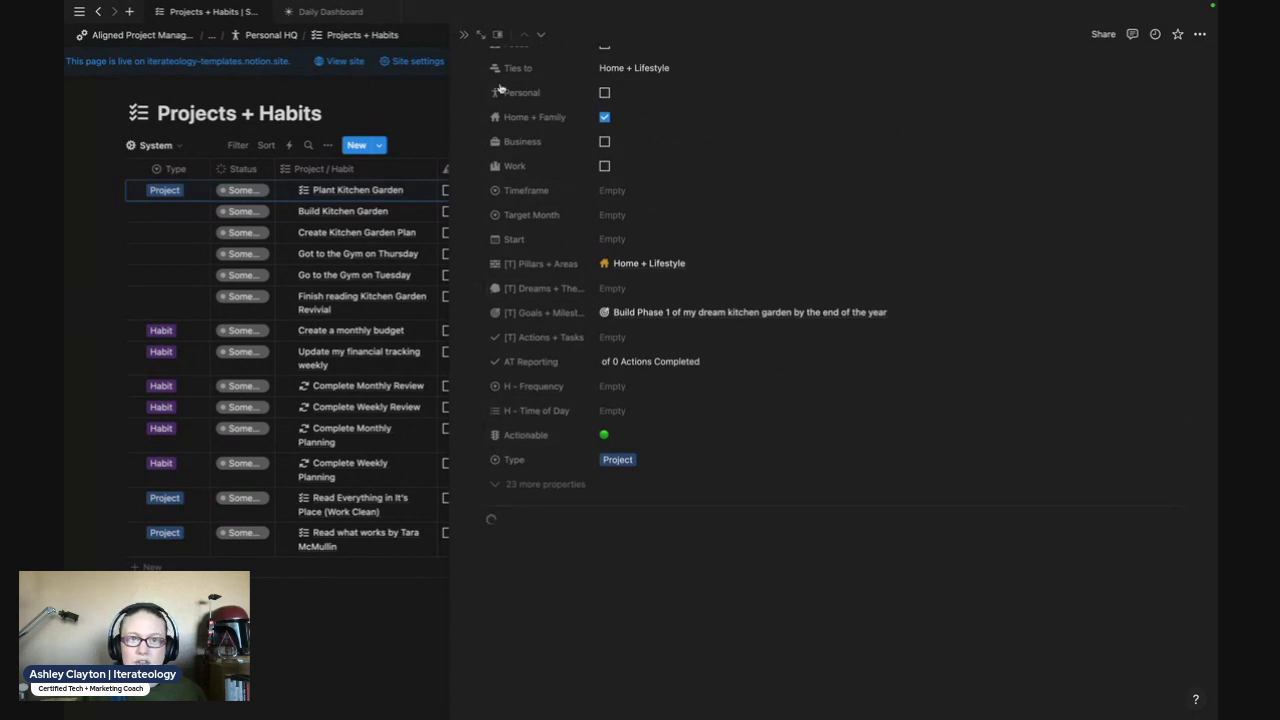
click(541, 35)
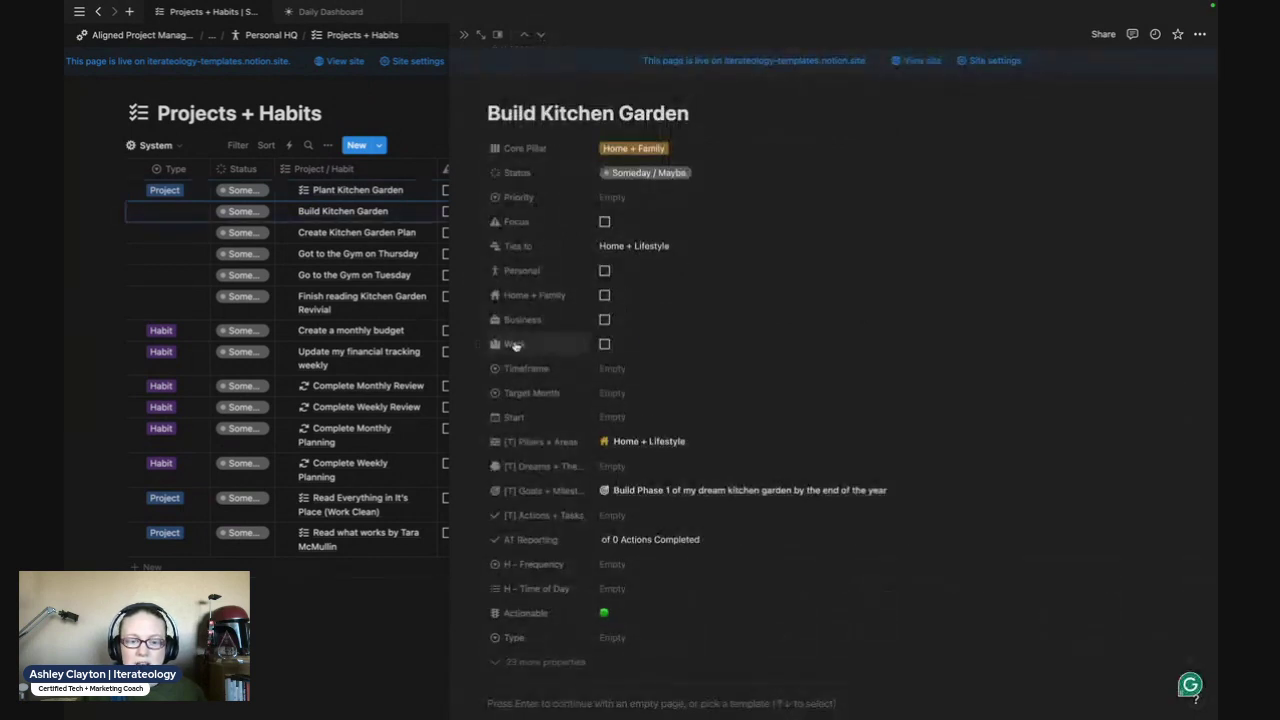
scroll(530, 345, down, 4)
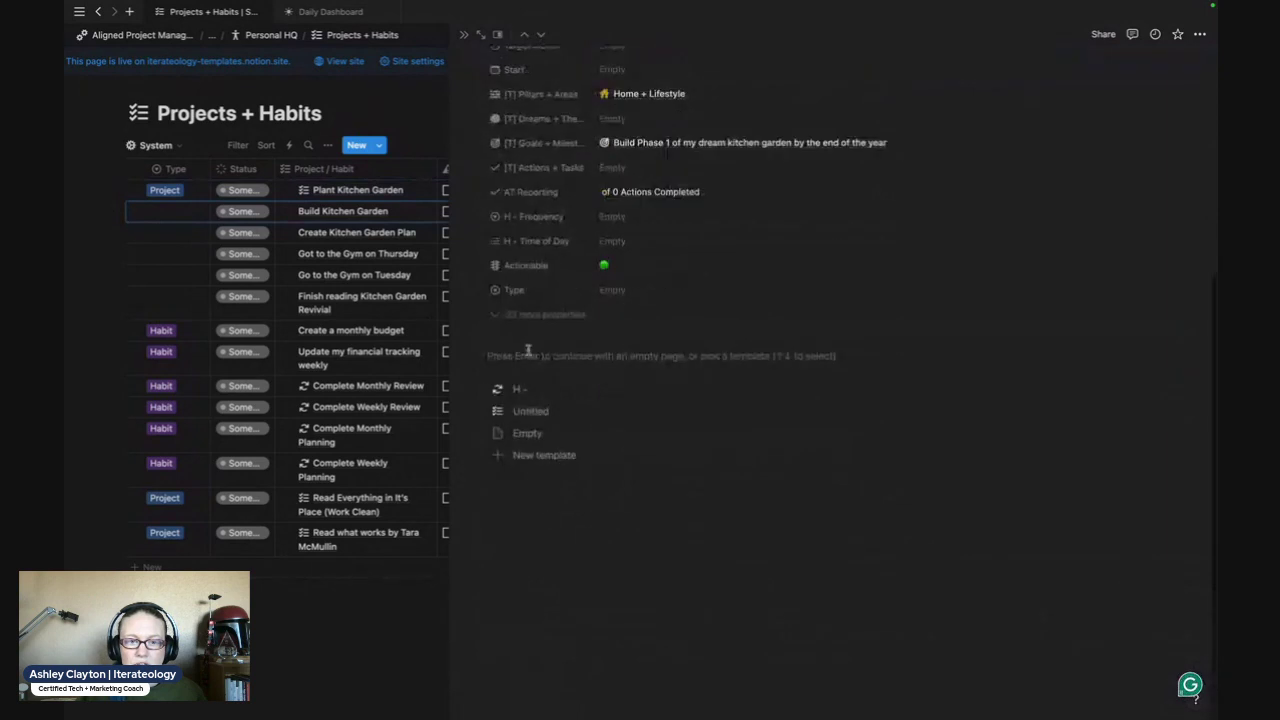
click(531, 412)
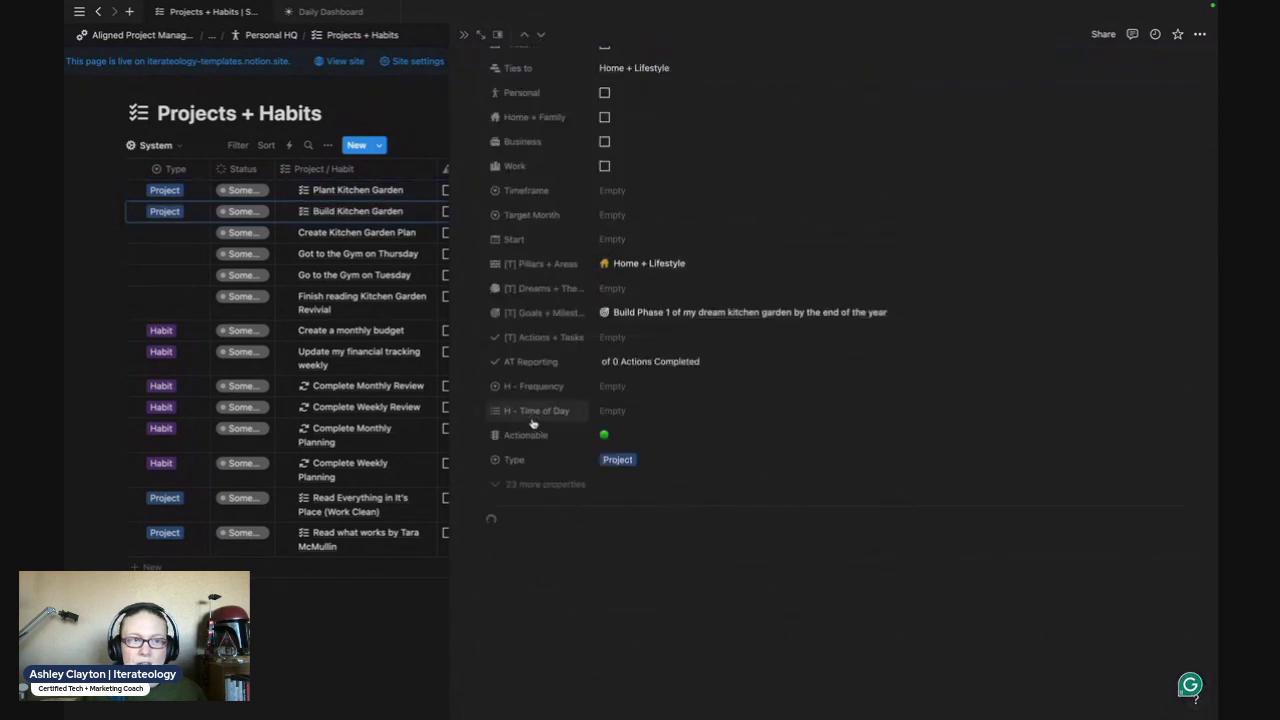
click(540, 34)
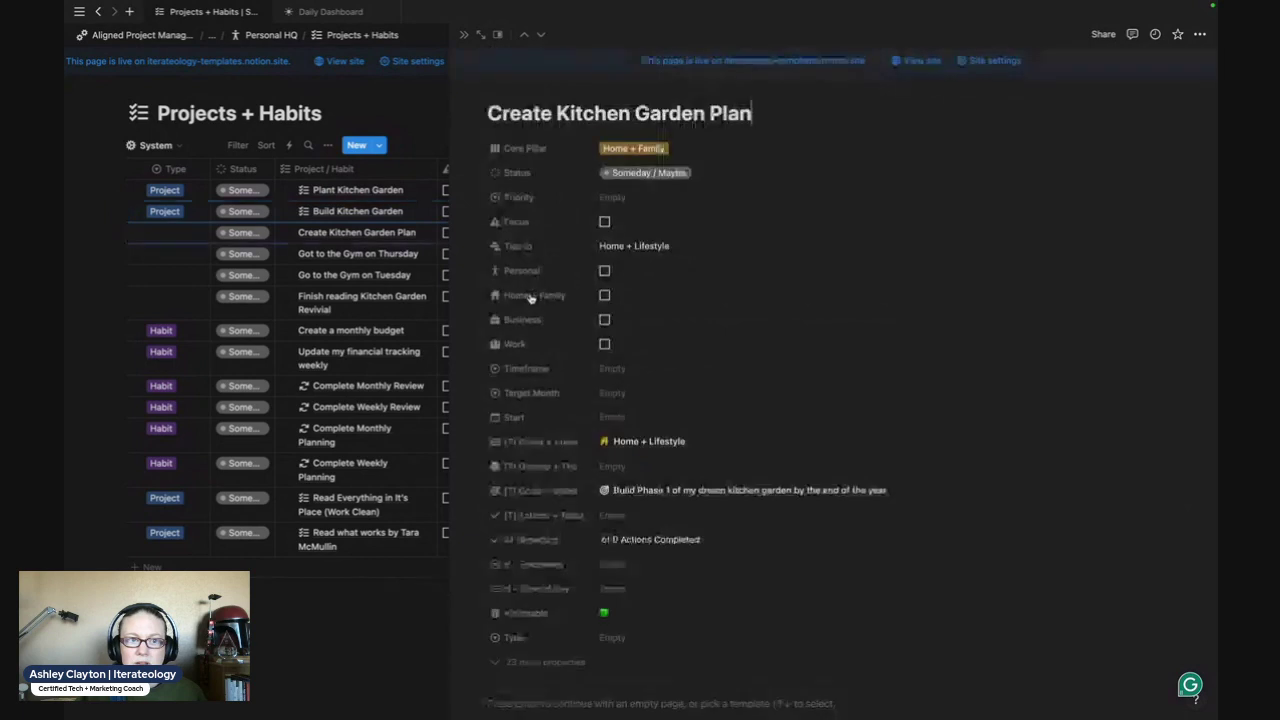
scroll(530, 370, down, 3)
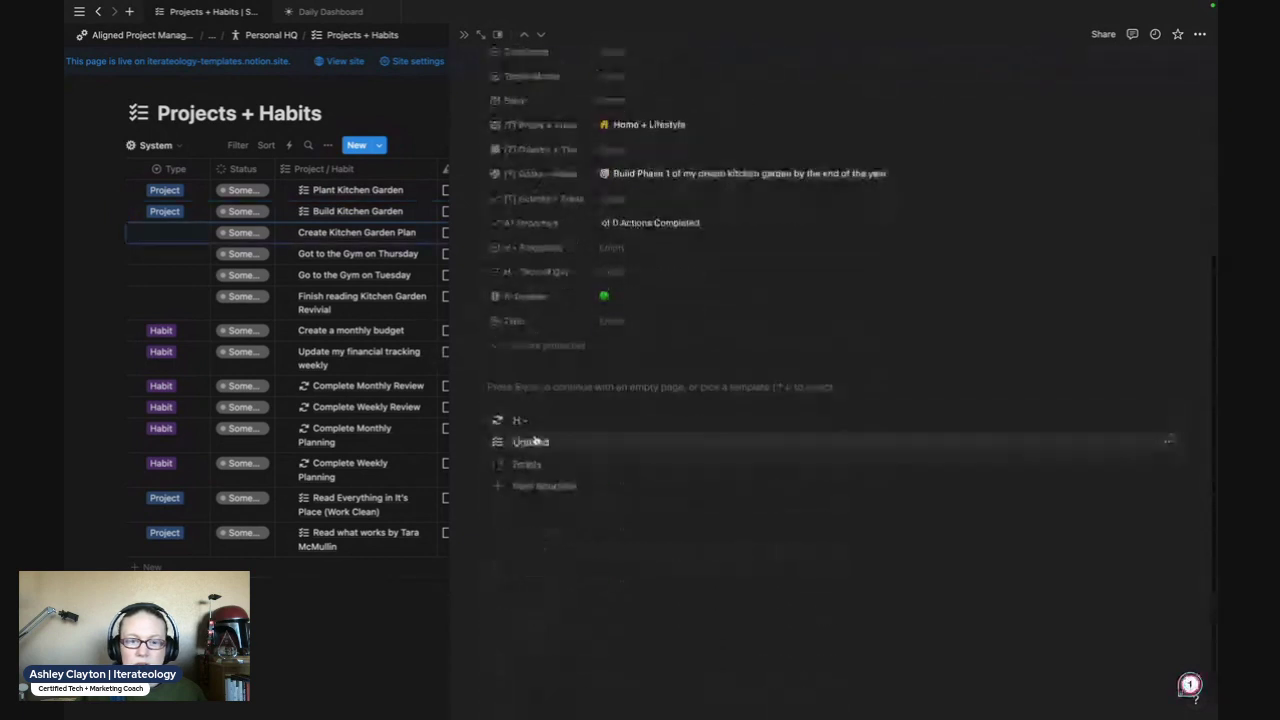
click(535, 440)
Correct the title of the Thursday gym item to "Go to the Gym on Thursday".
click(540, 34)
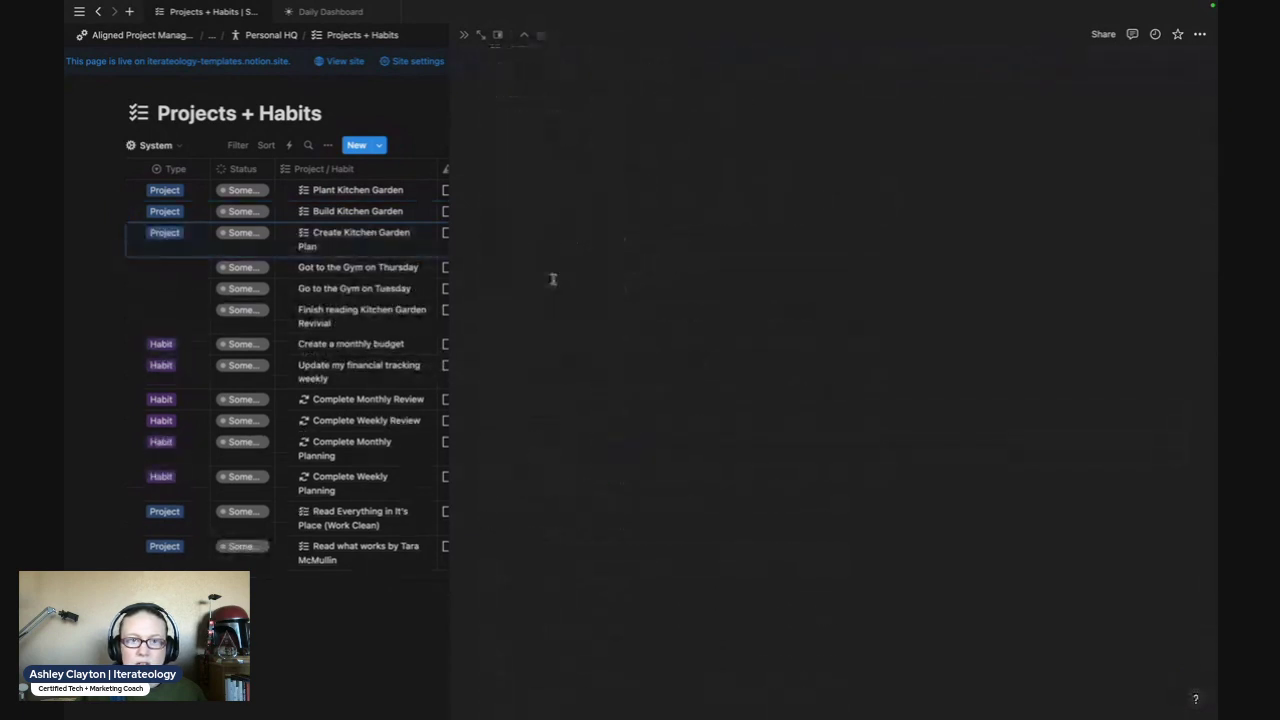
scroll(535, 440, down, 5)
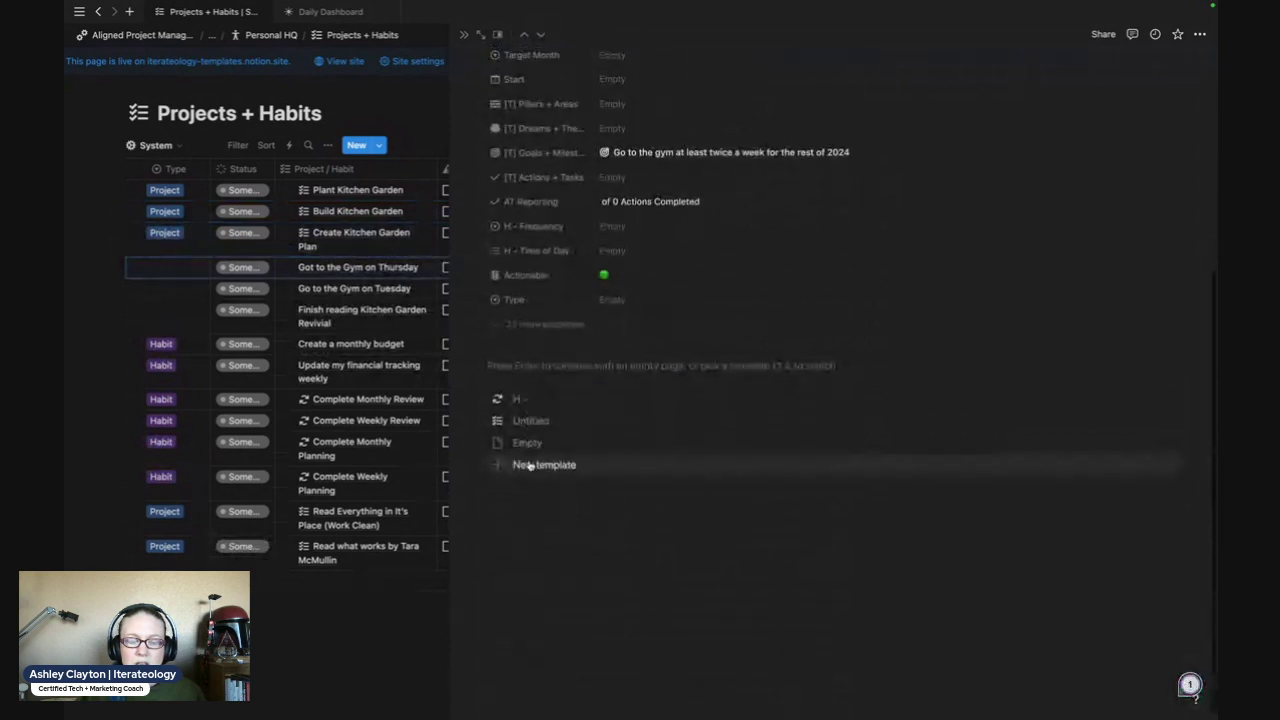
scroll(530, 466, up, 5)
click(527, 113)
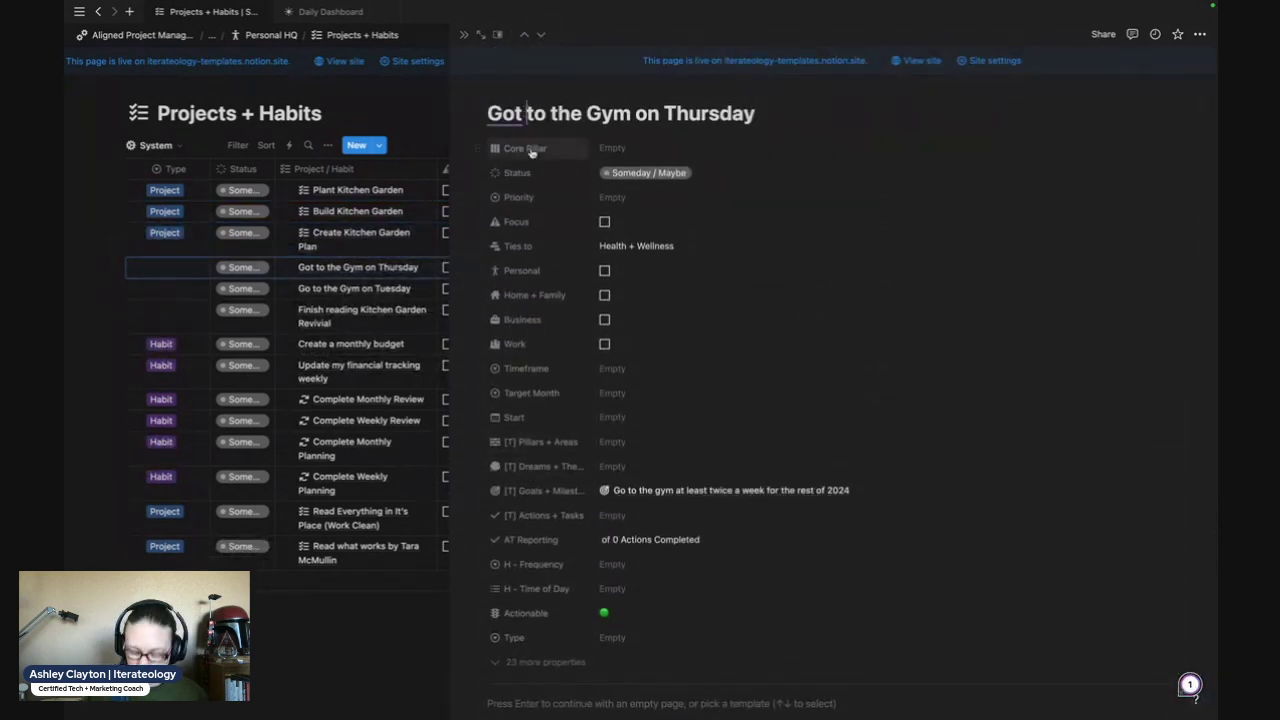
key(BackSpace)
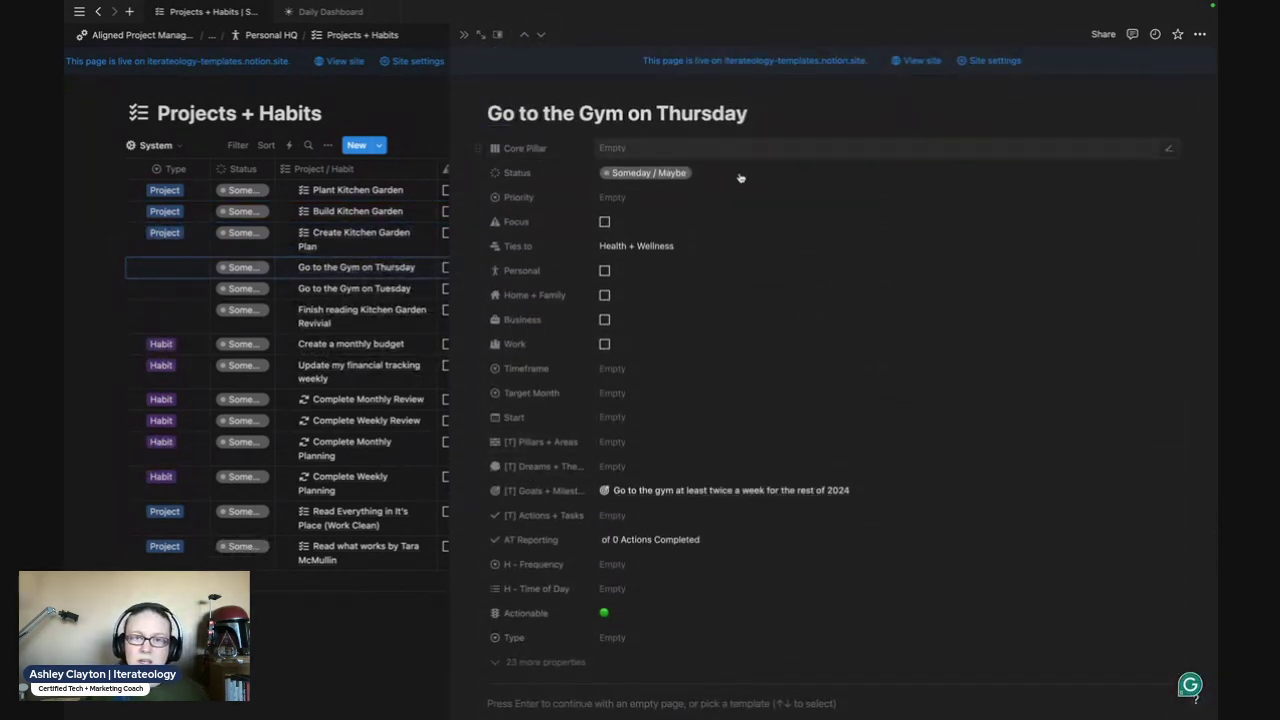
Apply the "H -" habit template to the Thursday and Tuesday gym items.
scroll(560, 420, down, 4)
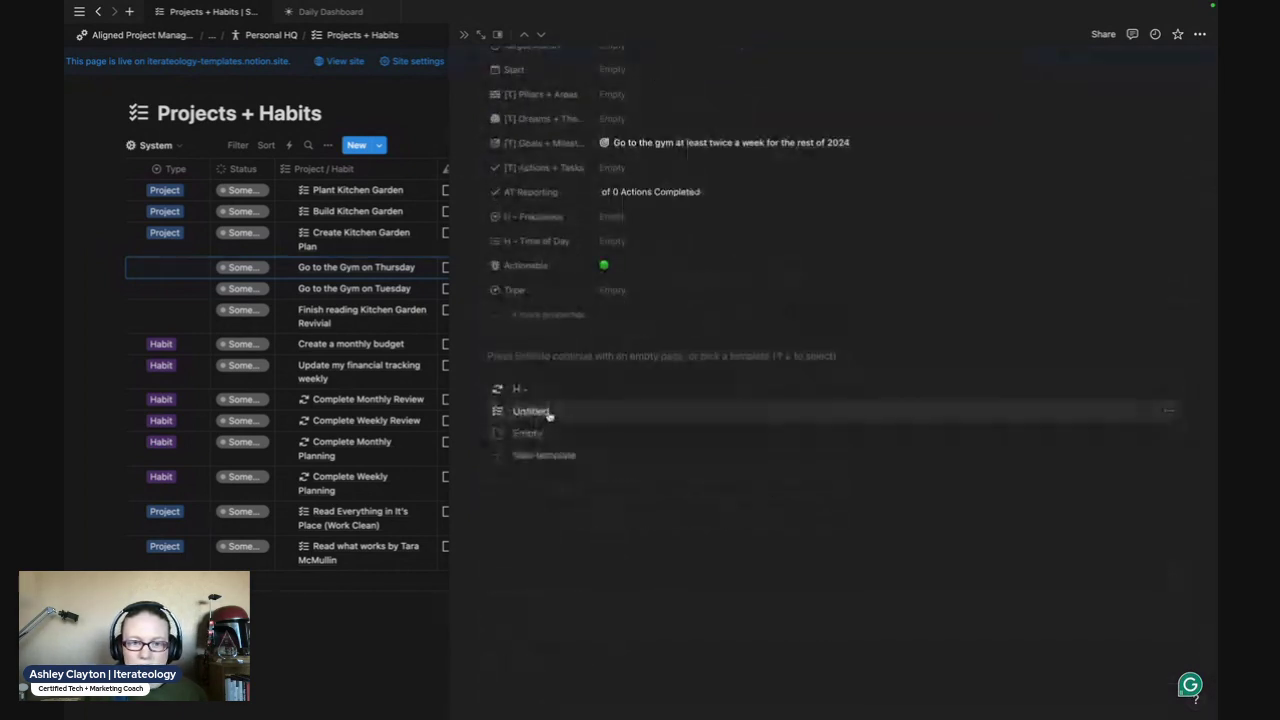
click(563, 393)
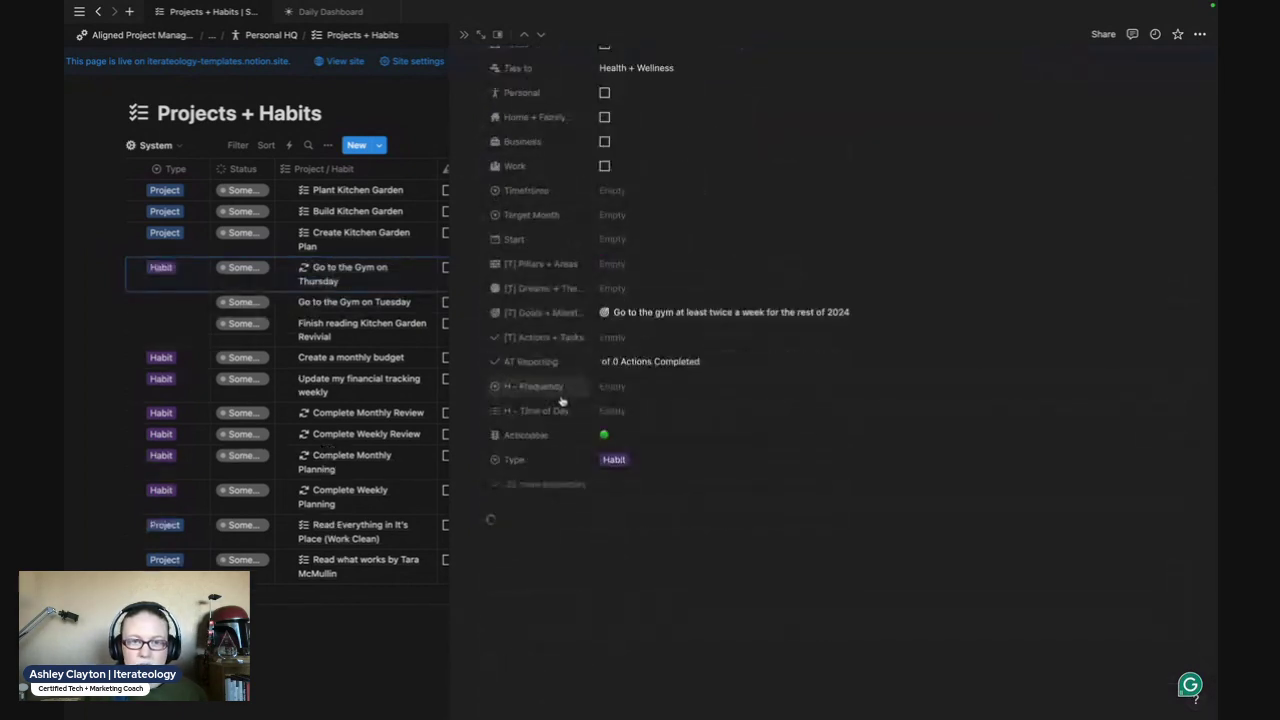
click(541, 34)
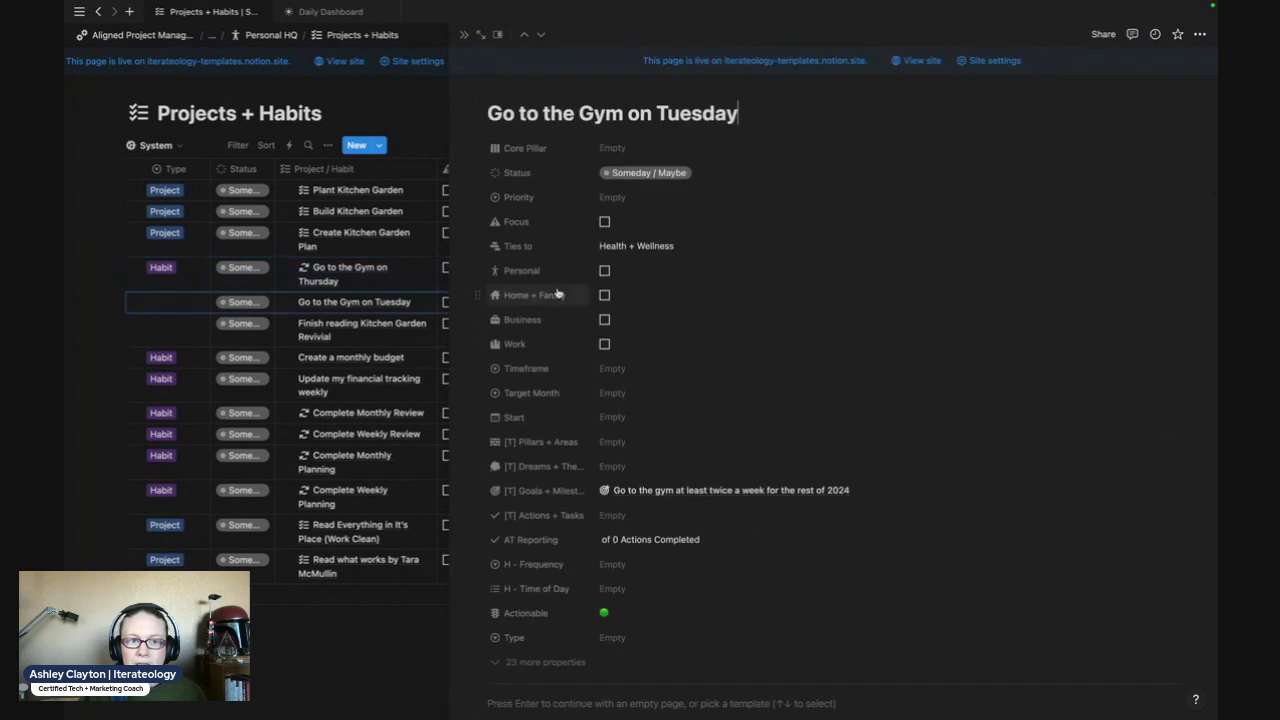
scroll(564, 470, down, 4)
click(534, 393)
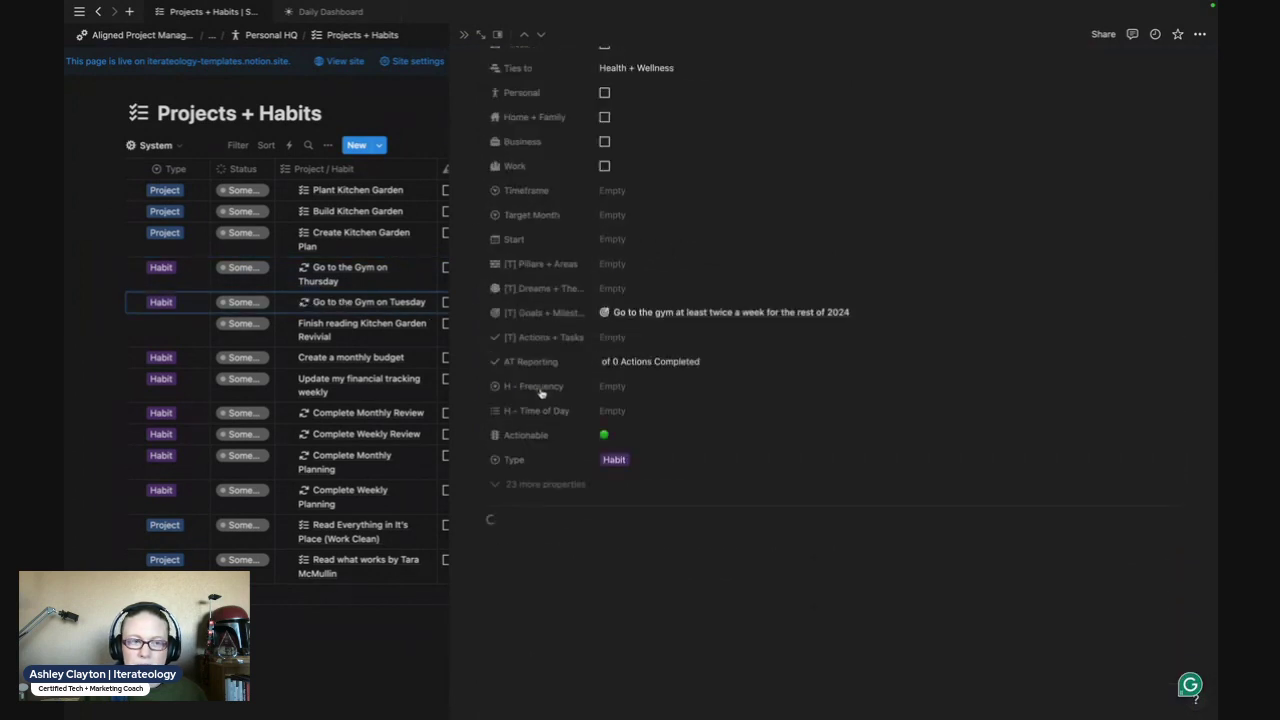
Apply the Untitled project template to the Finish reading Kitchen Garden Revivial item.
click(541, 36)
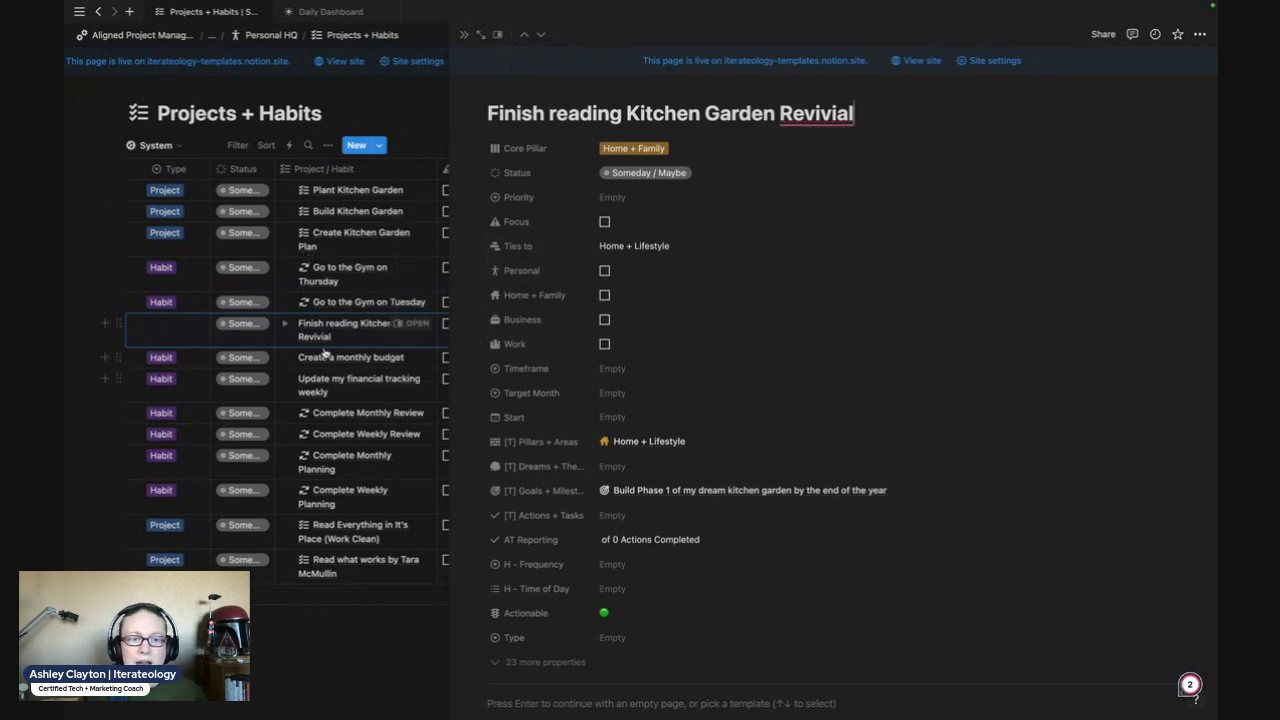
scroll(604, 414, down, 3)
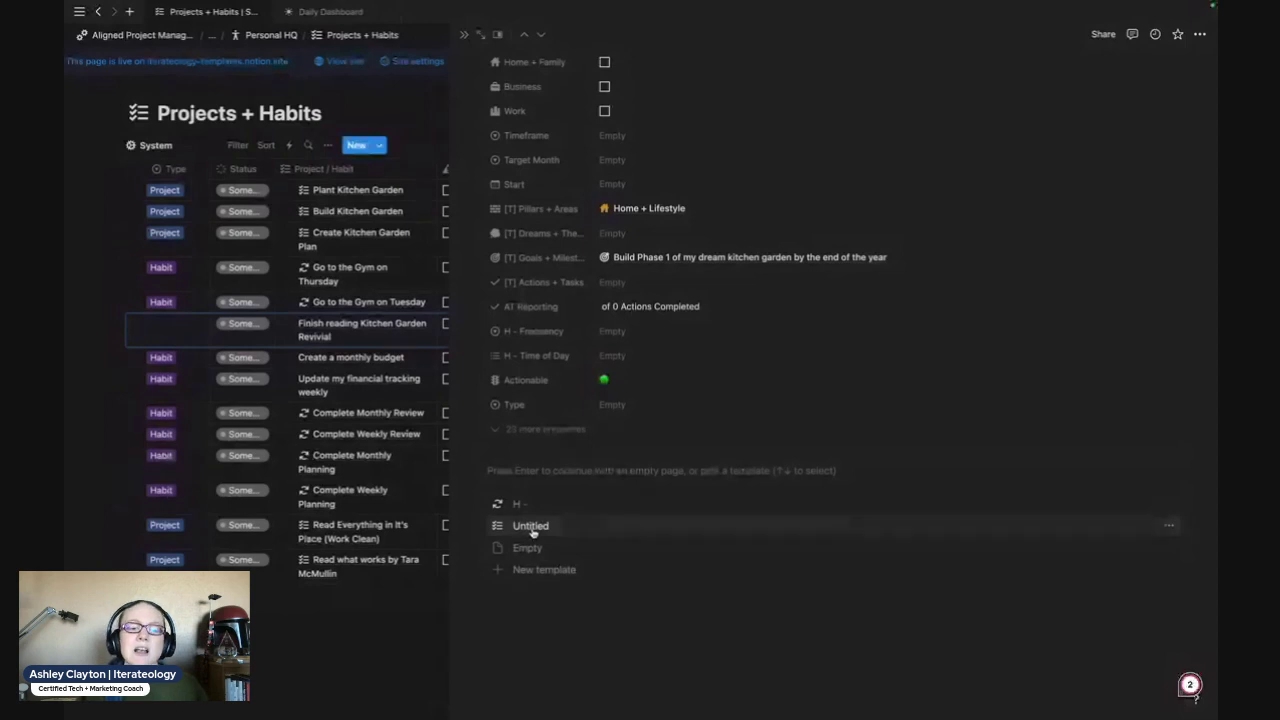
click(531, 526)
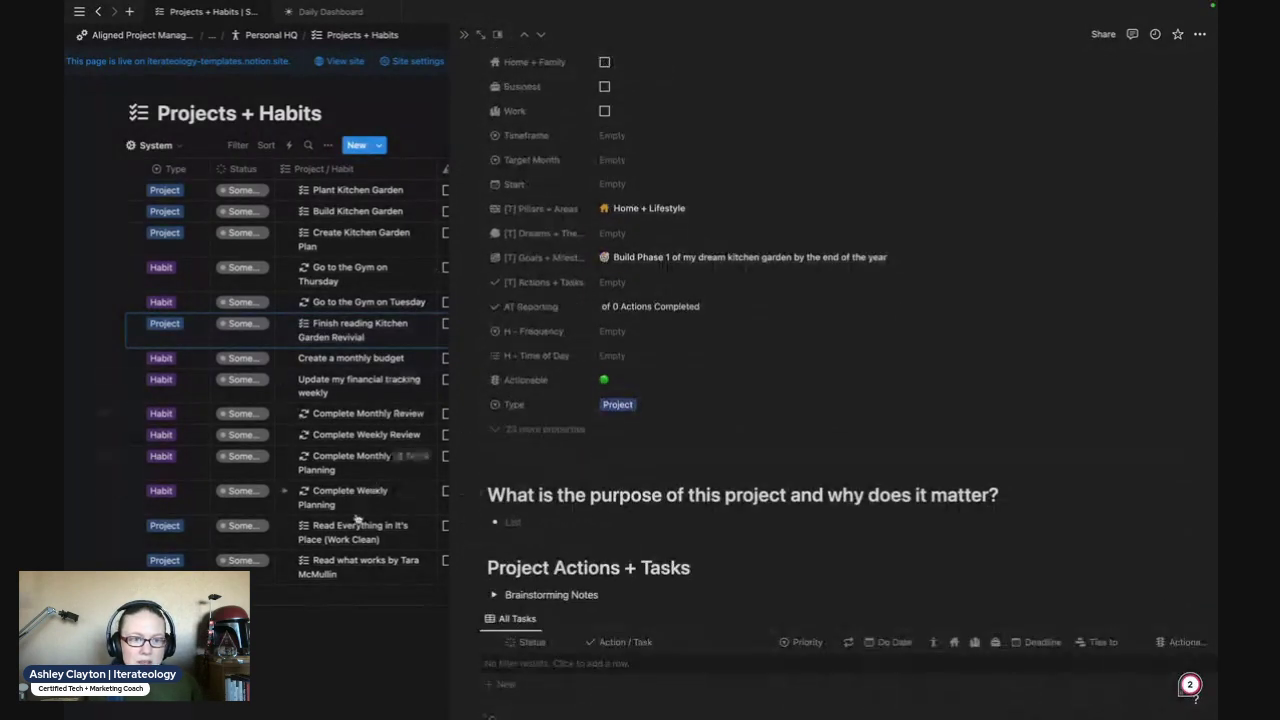
Review the properties of the Create a monthly budget item and close its page preview.
click(540, 36)
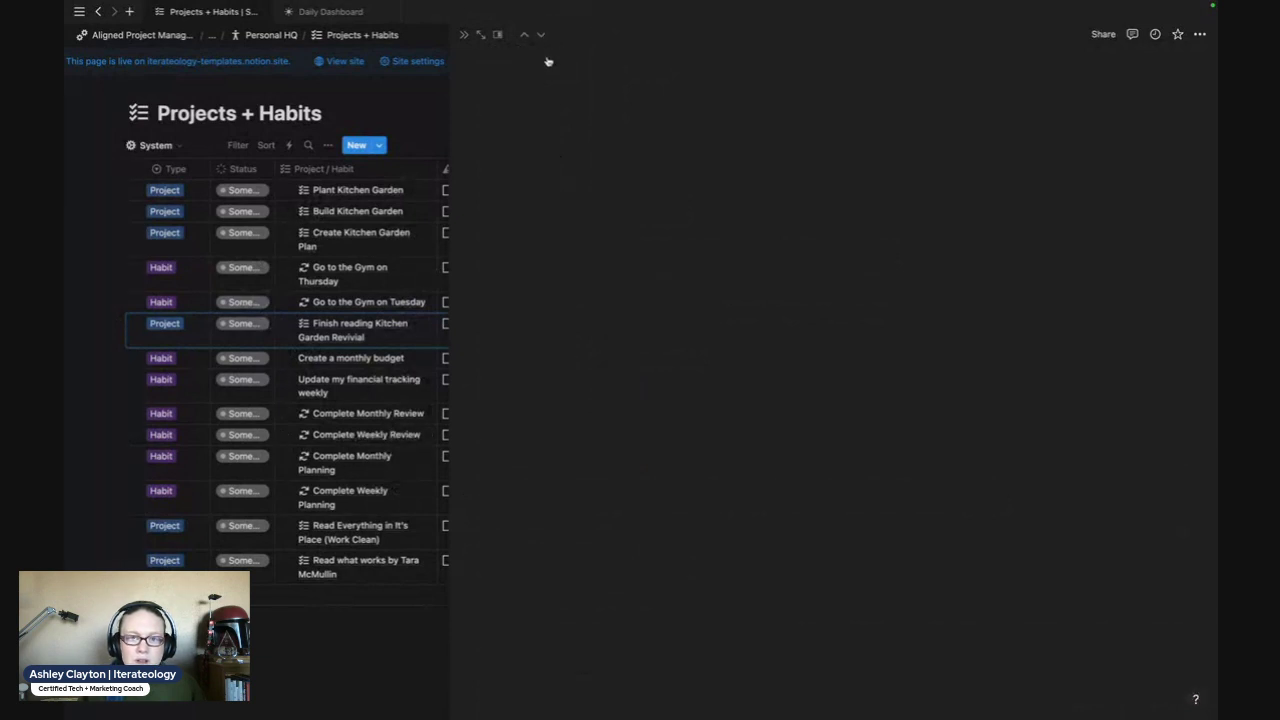
scroll(529, 494, down, 5)
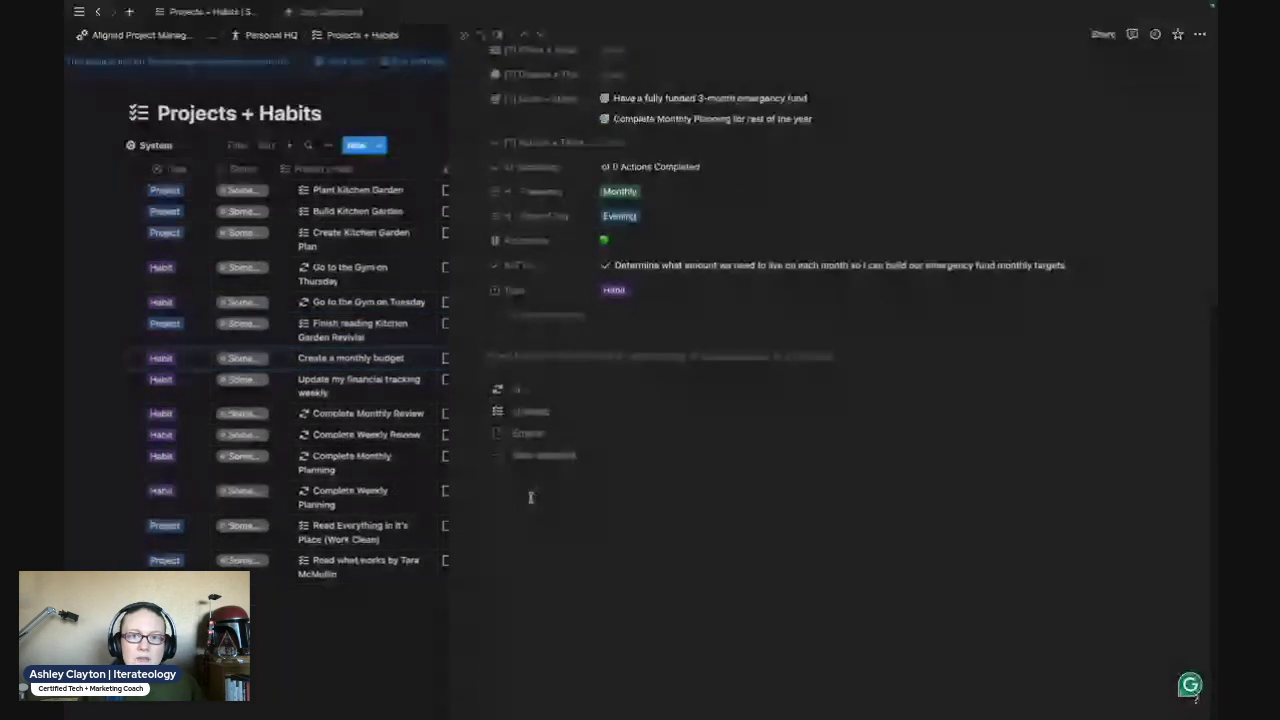
scroll(530, 497, up, 5)
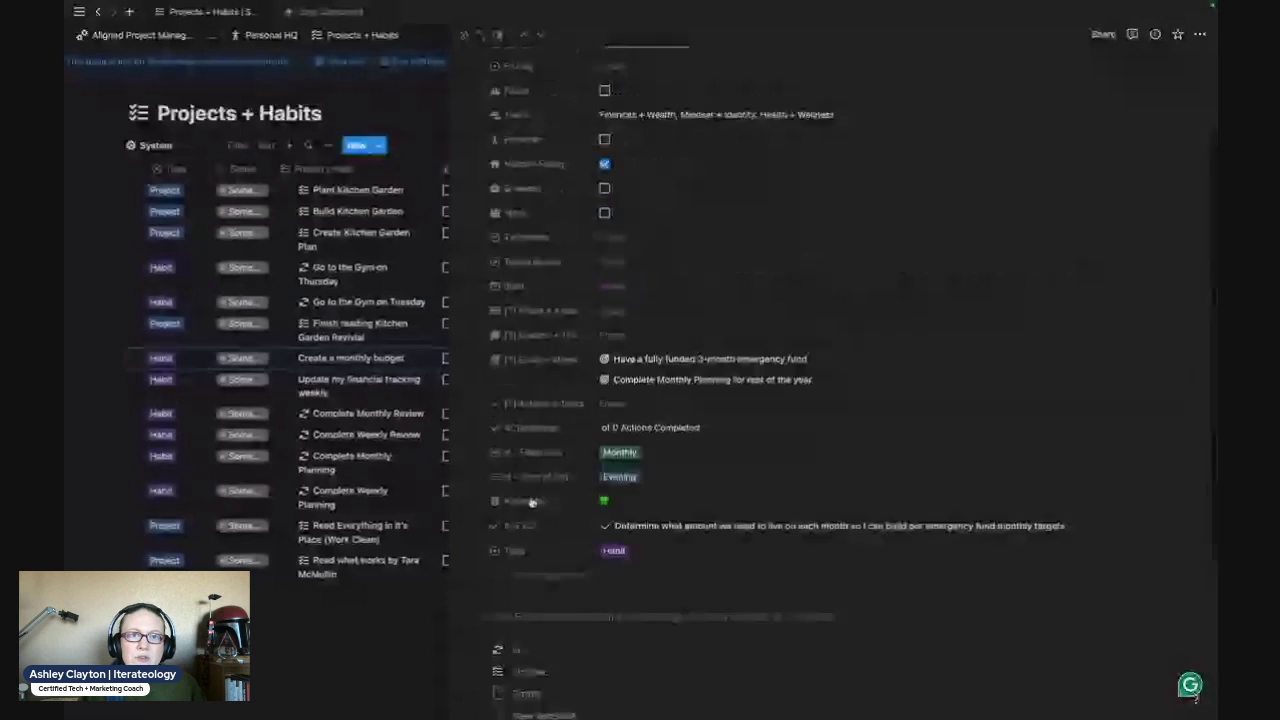
click(465, 36)
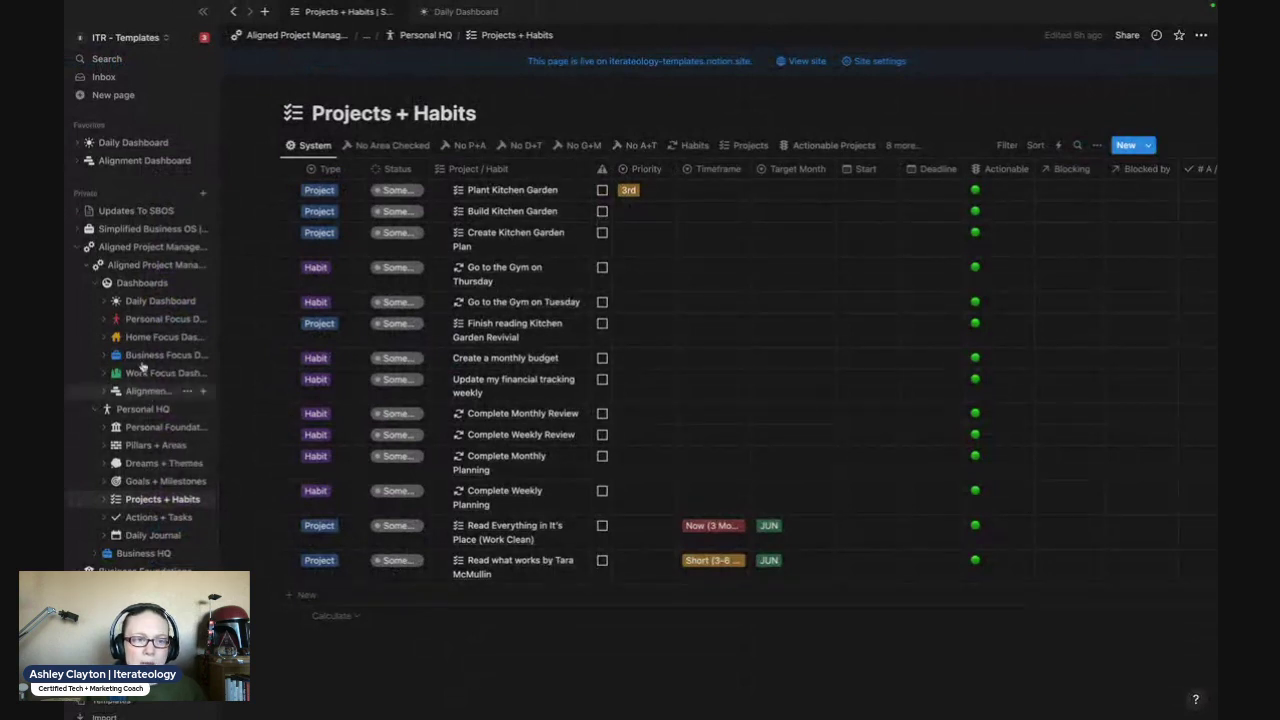
Open the Alignment Dashboard at its Projects + Habits section under Execution.
click(150, 391)
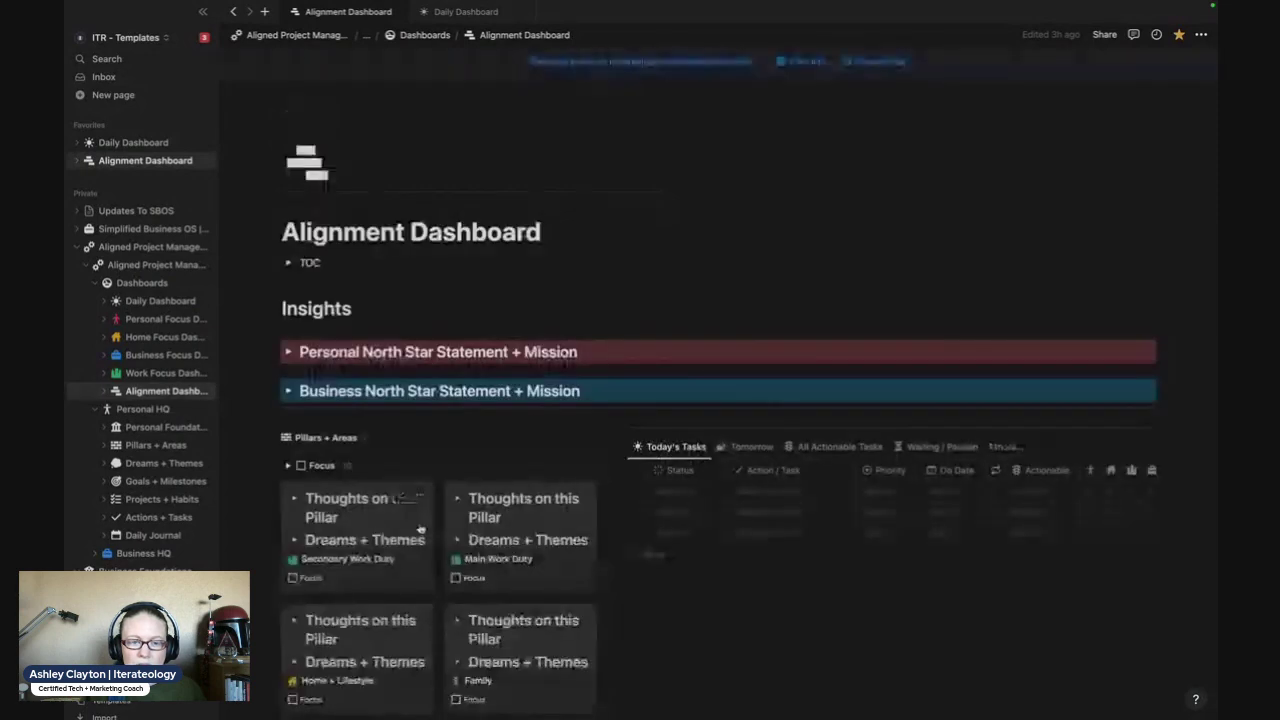
scroll(420, 525, down, 10)
scroll(420, 528, down, 5)
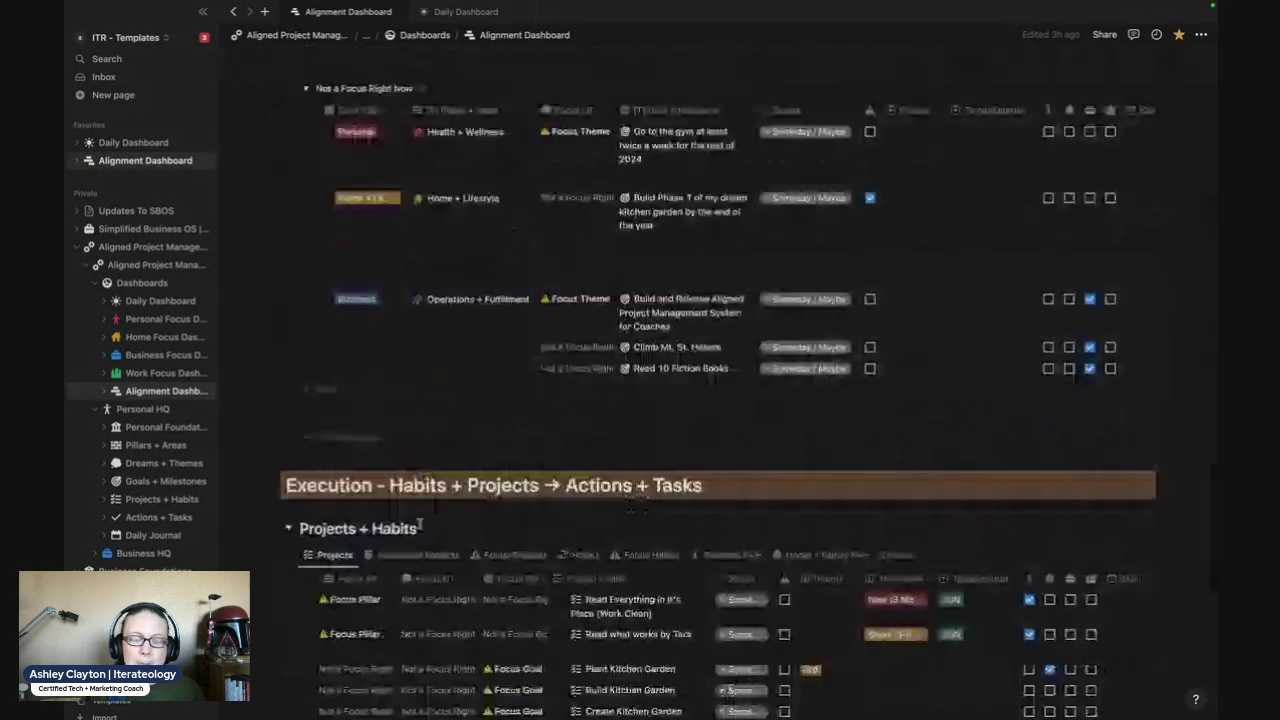
scroll(420, 525, down, 3)
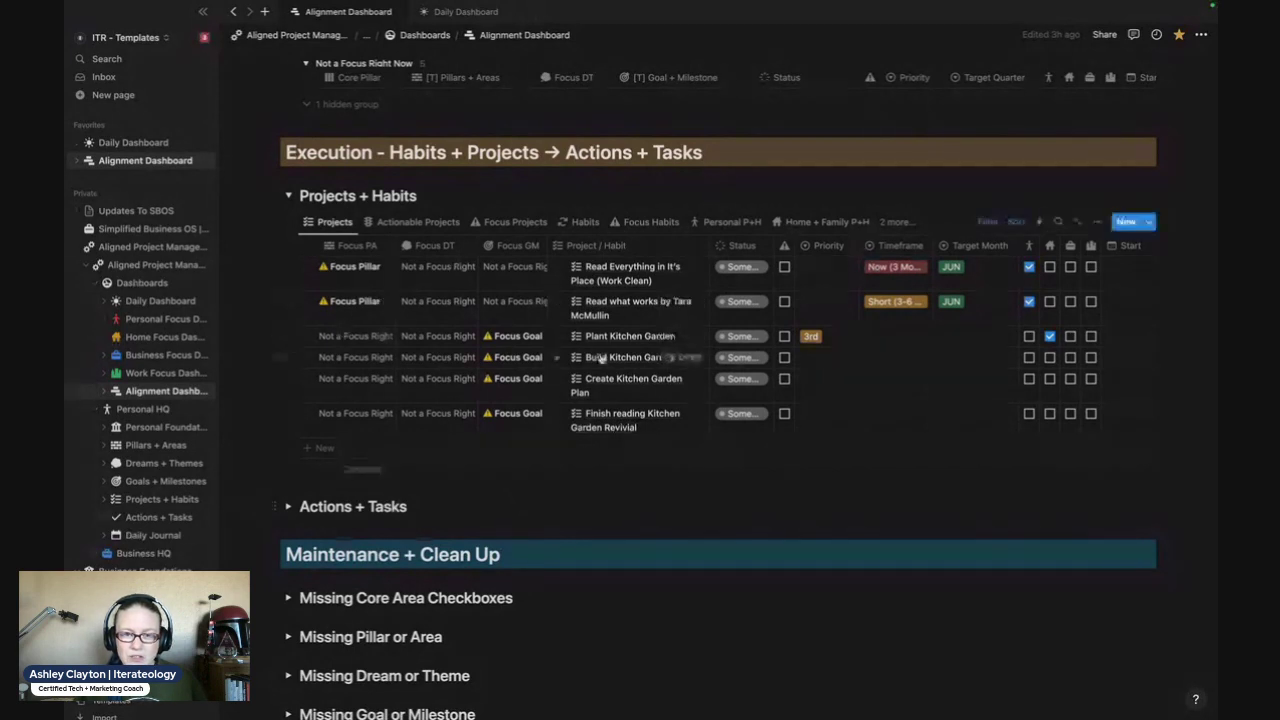
Add a sub-item titled "Plant Spring Crops" under the Plant Kitchen Garden project.
click(558, 337)
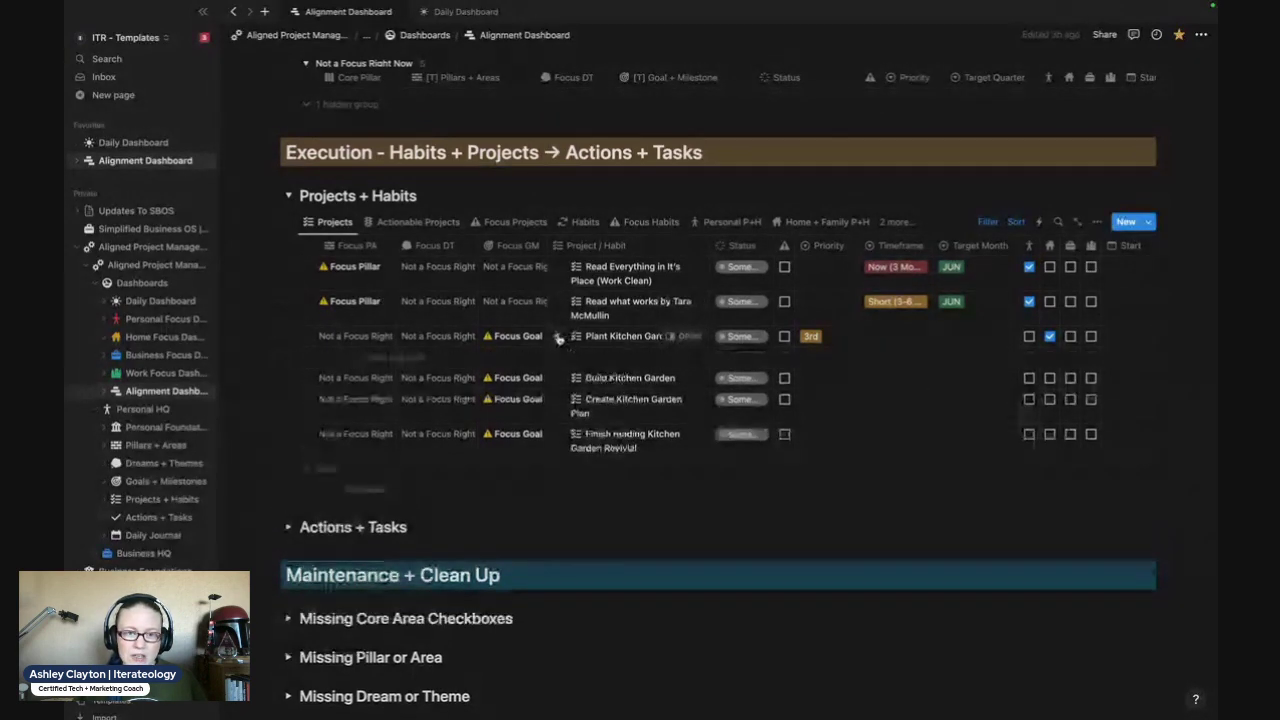
click(606, 360)
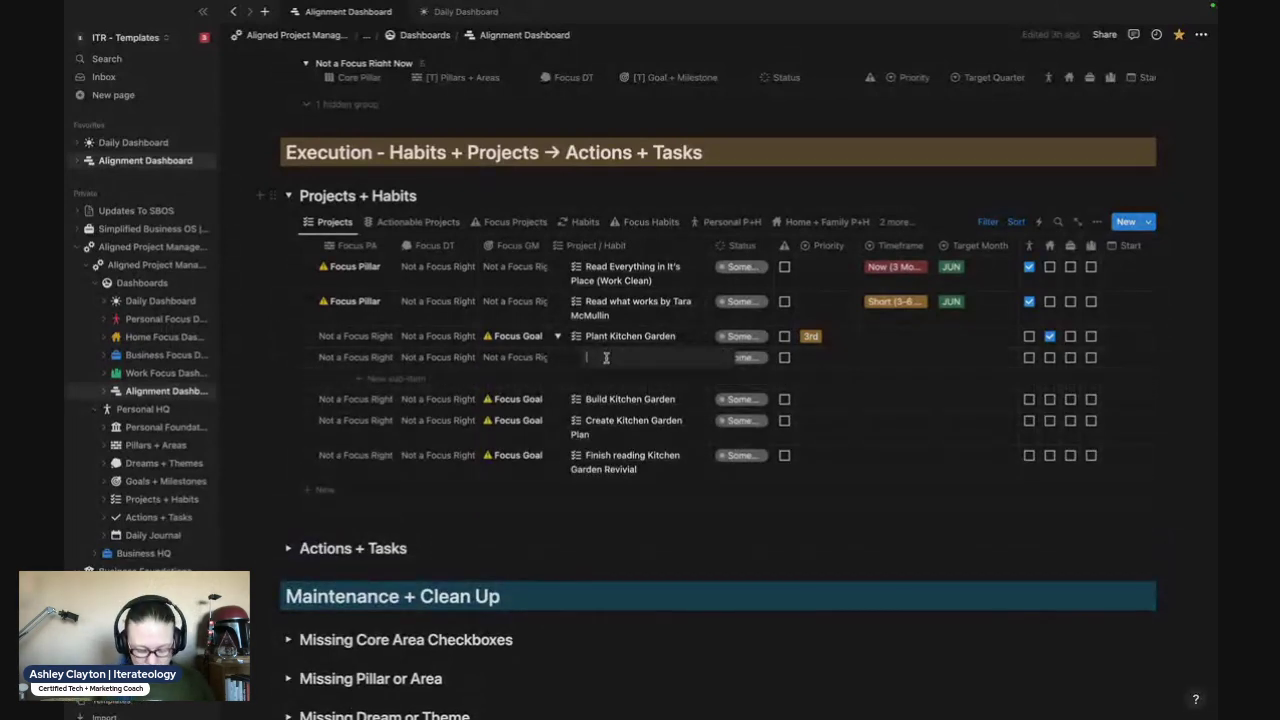
text(Pl)
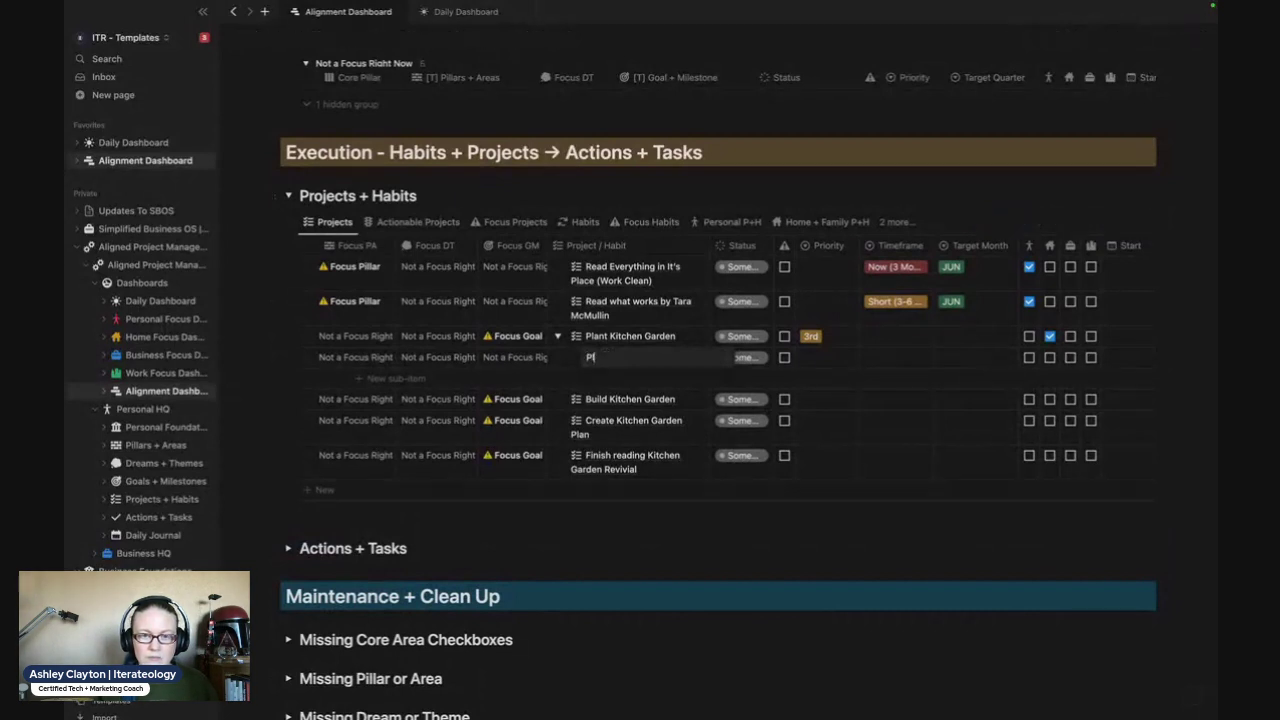
text(an)
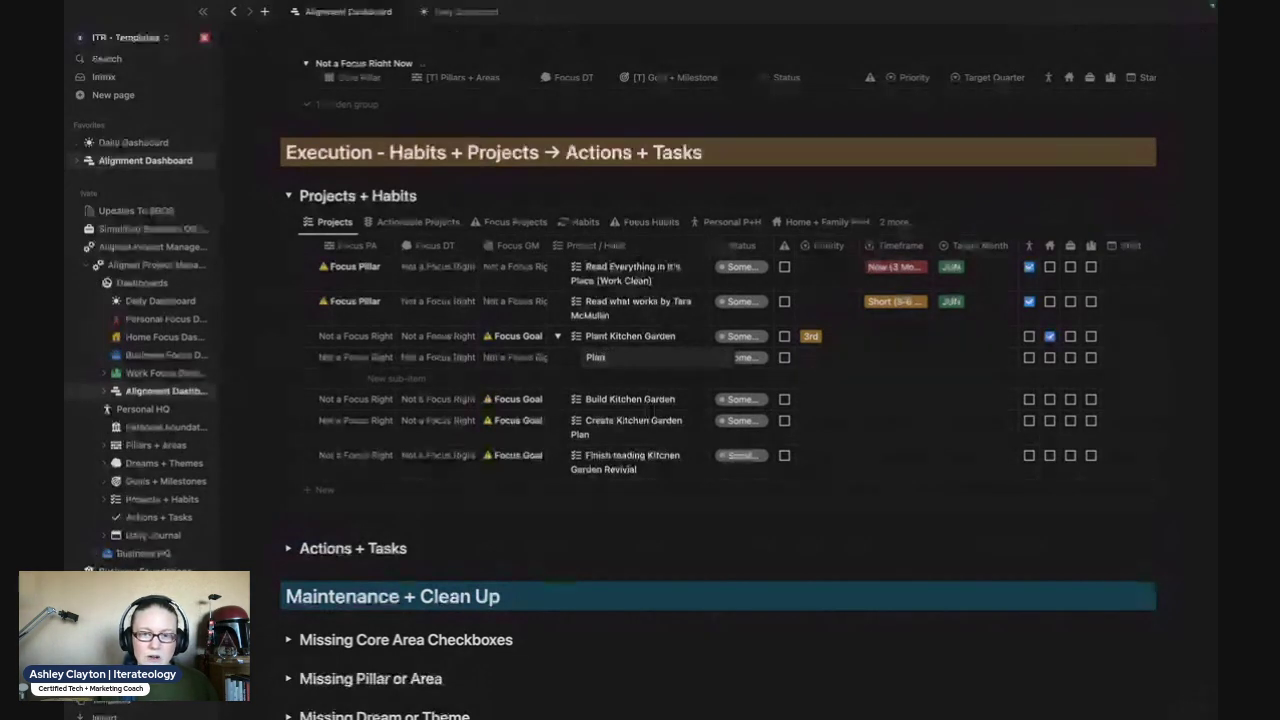
text(t Spring Co)
text(o)
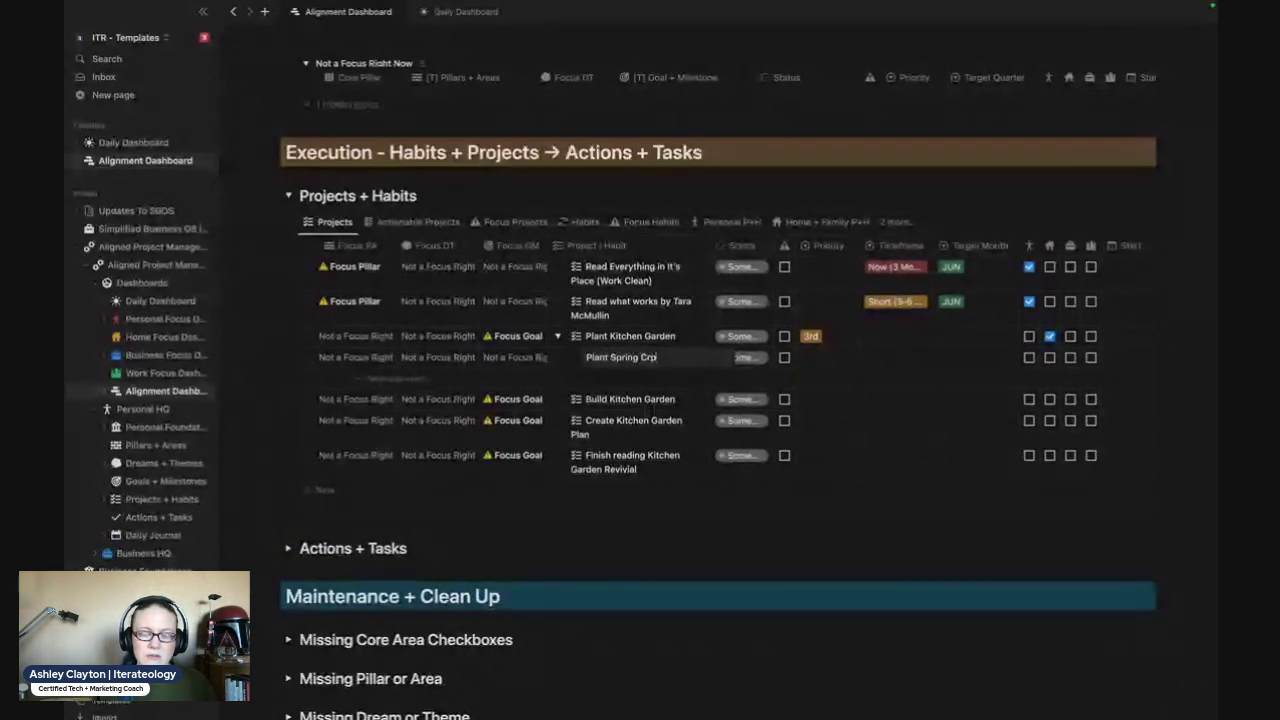
text(ps)
key(Return)
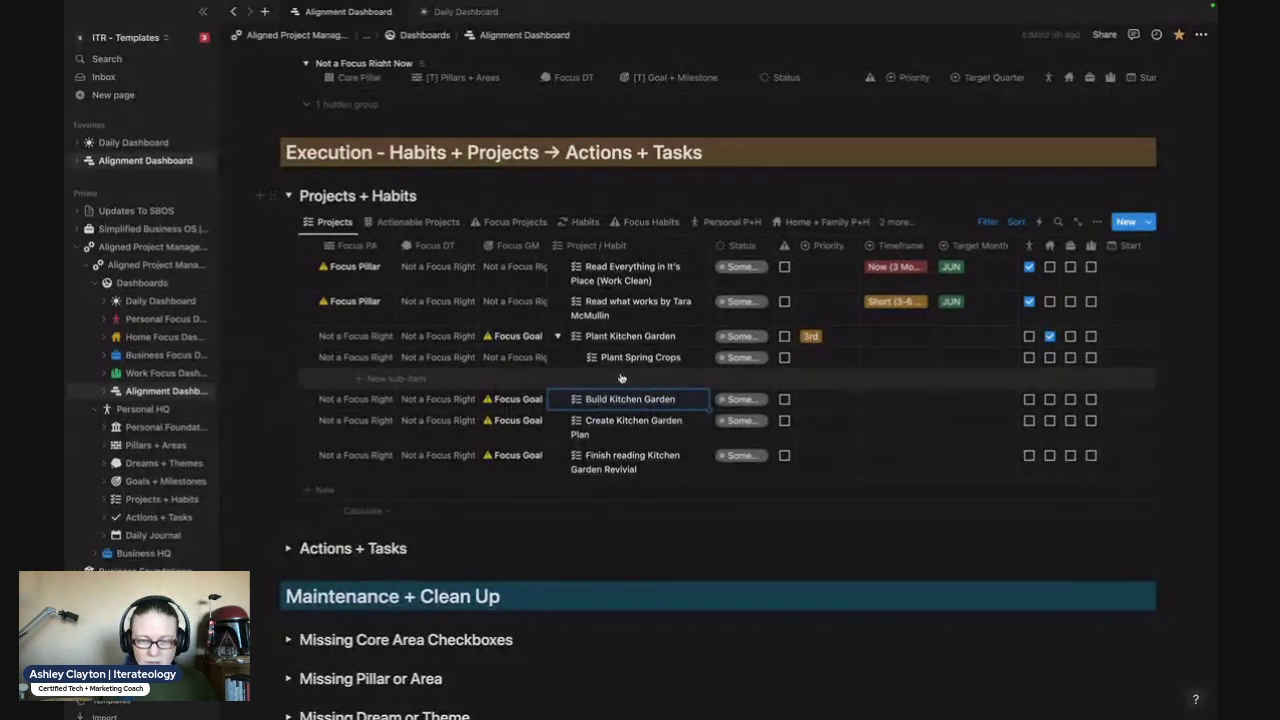
Add two more sub-items under Plant Kitchen Garden, titled "Plant Summer Crops" and "Plant Fall Crops".
click(620, 378)
text(Plant)
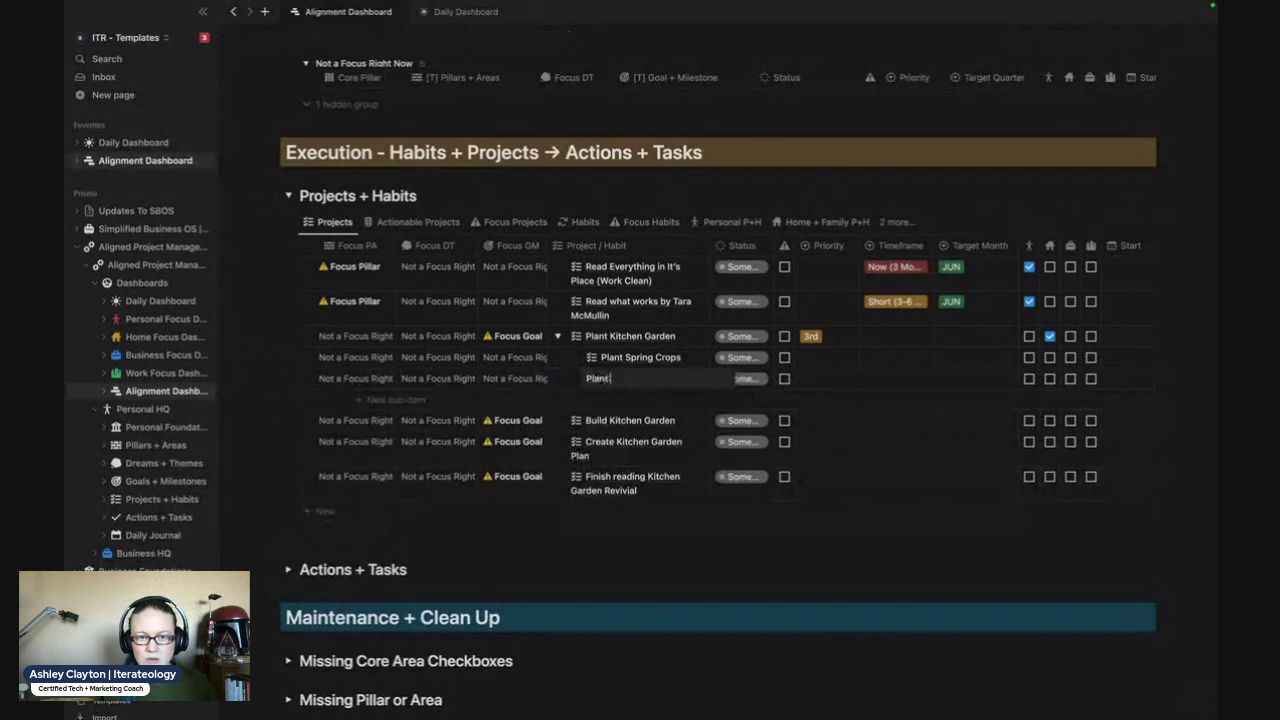
text( Summer Crop)
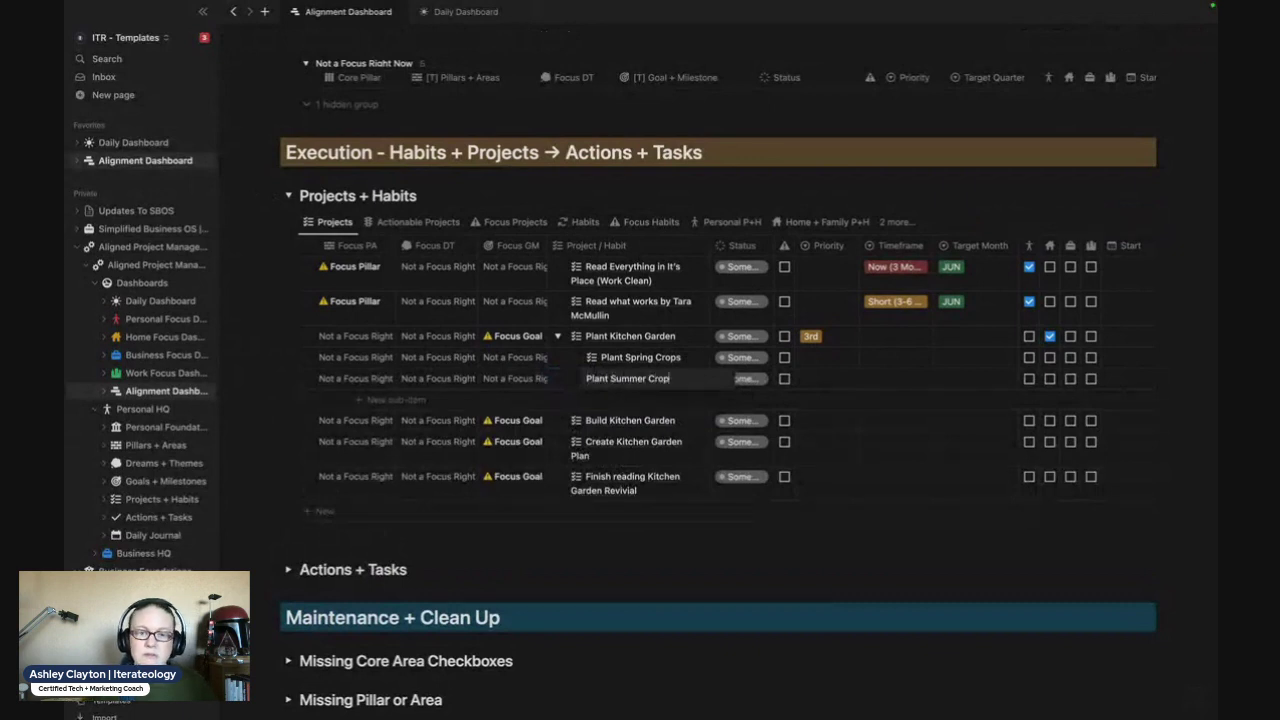
text(s)
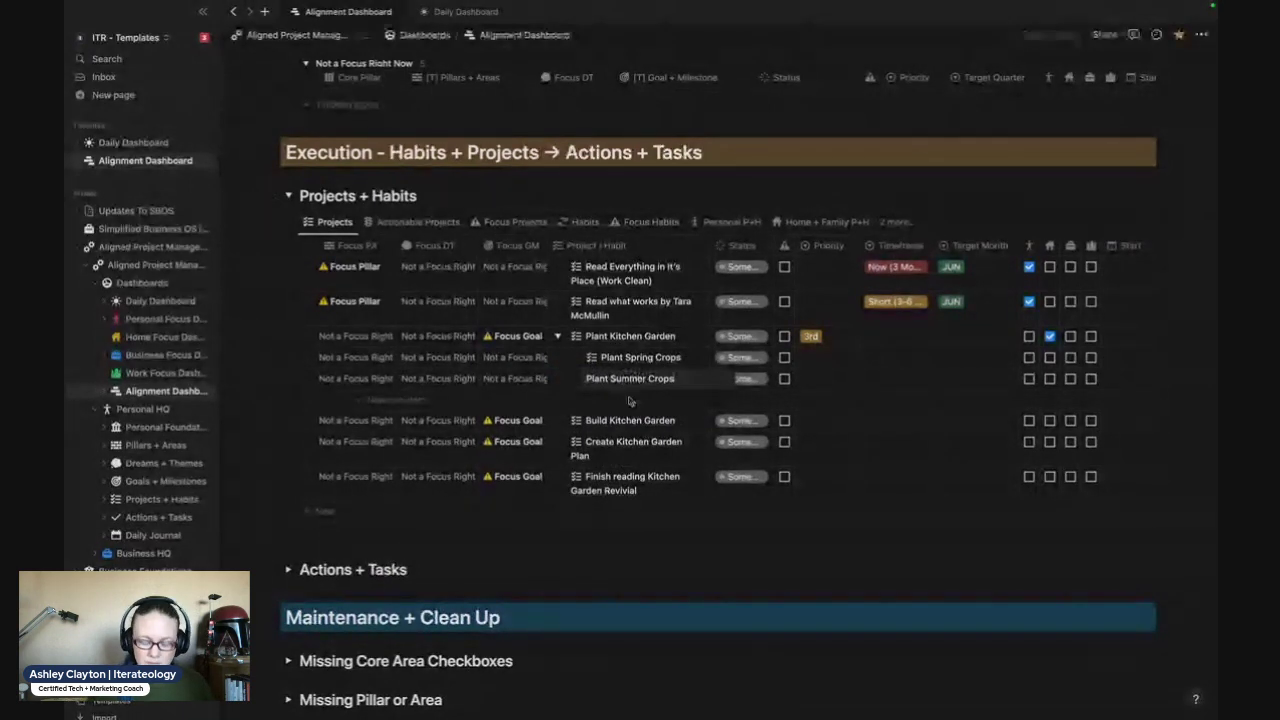
key(Return)
text(P)
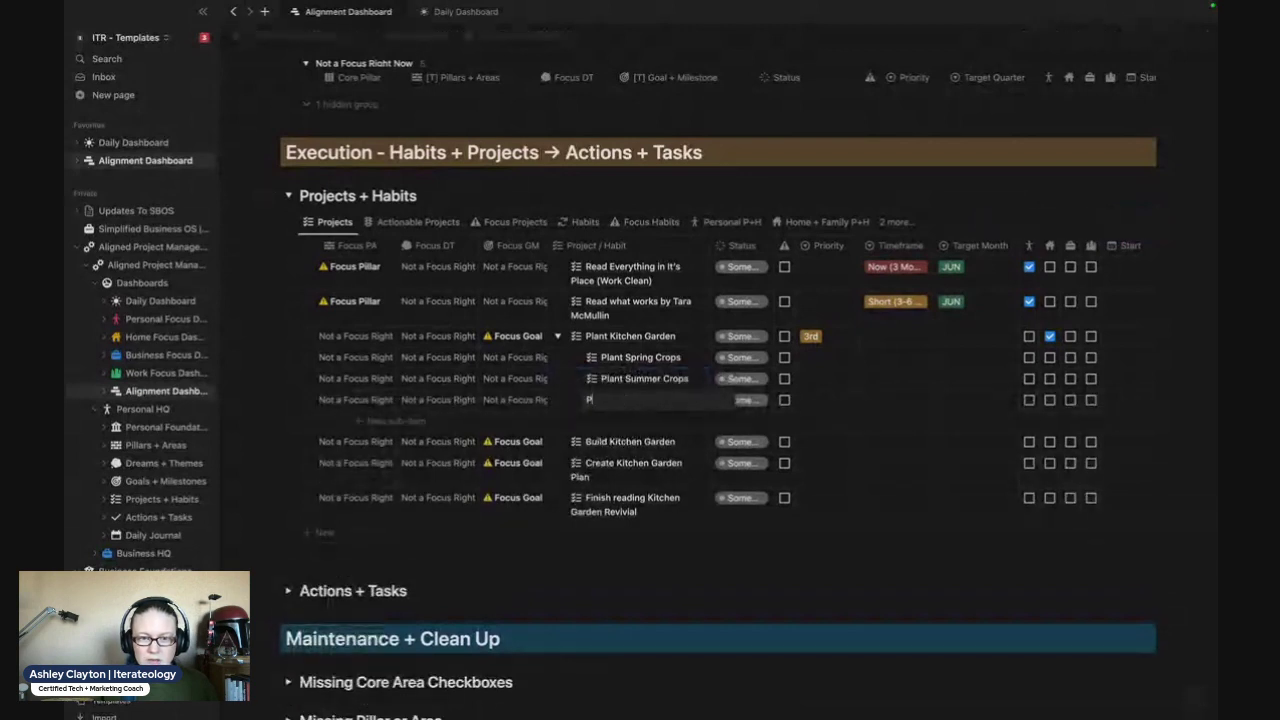
text(lant Fall)
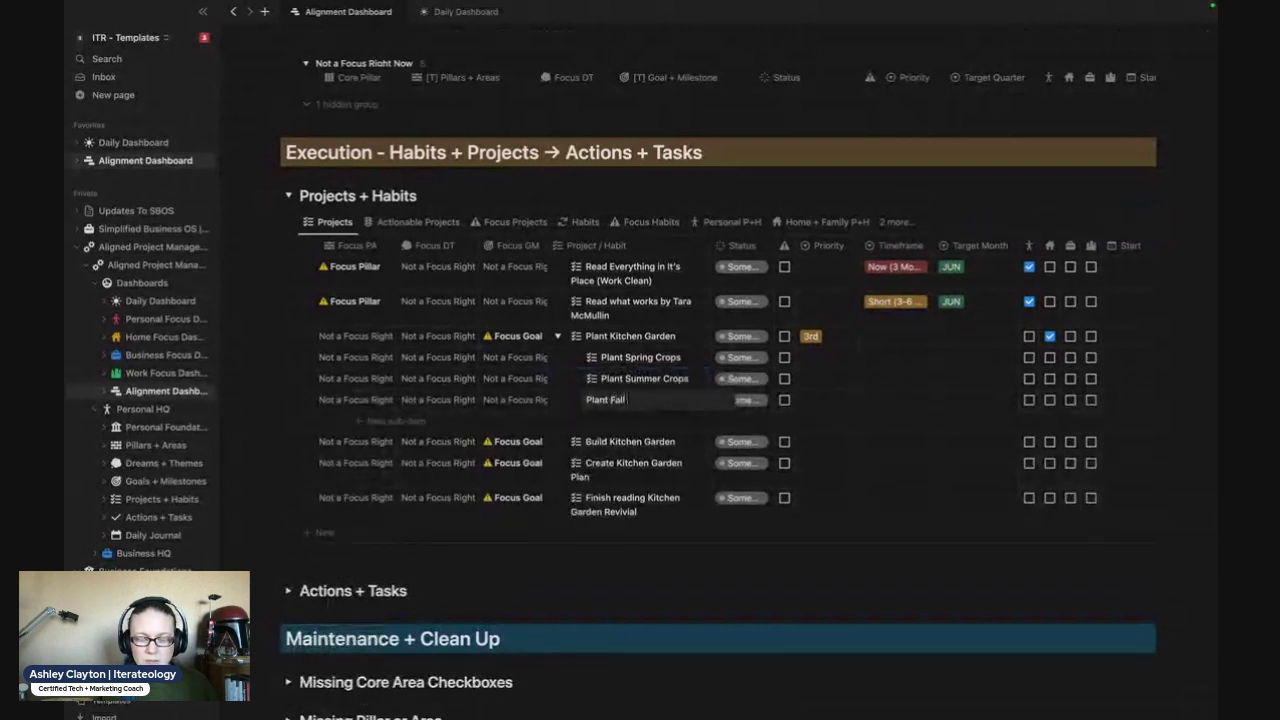
text( Crops)
key(Escape)
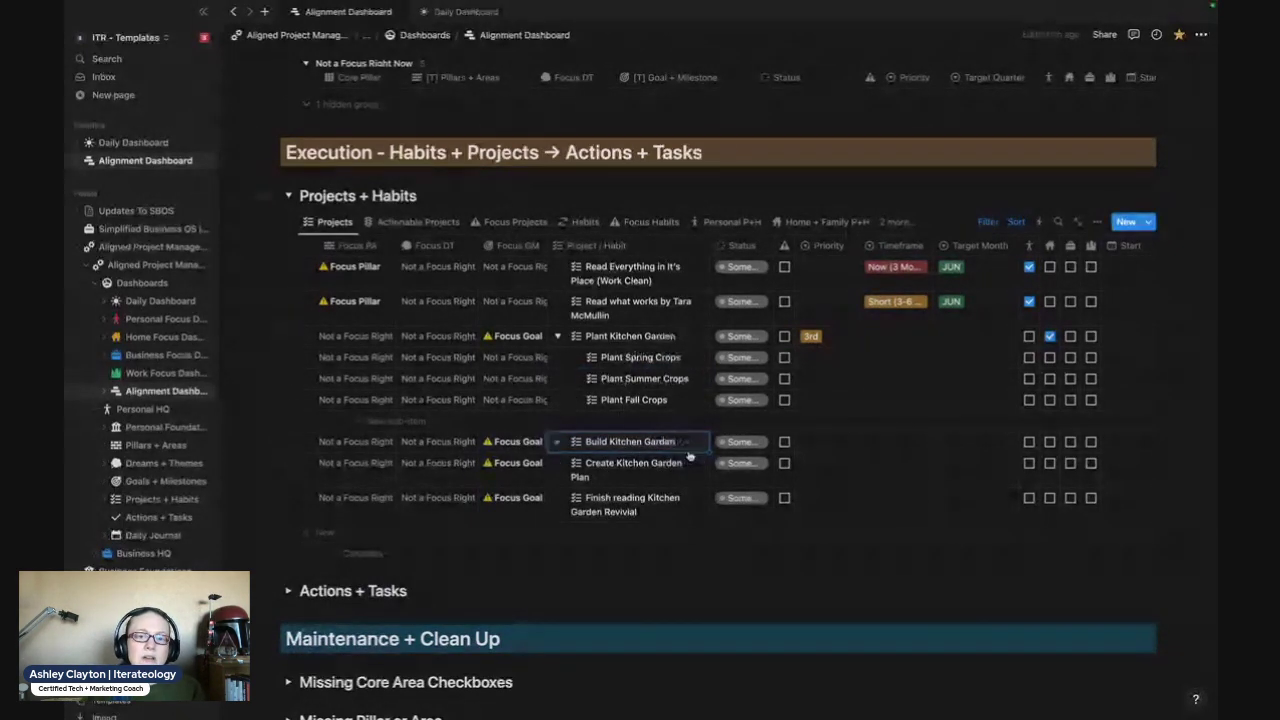
Look over the dashboard's goals, expanding the goal to make $100,000 in revenue, and return to Projects + Habits.
scroll(643, 362, up, 5)
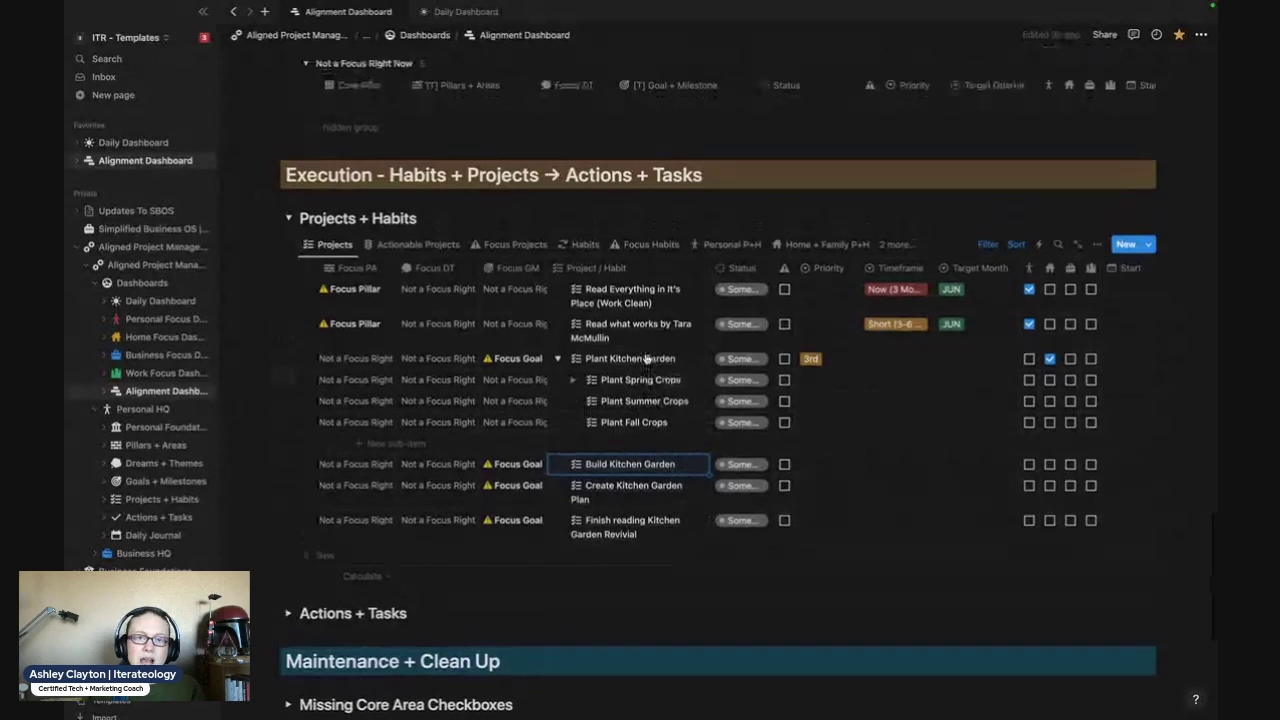
scroll(645, 353, up, 3)
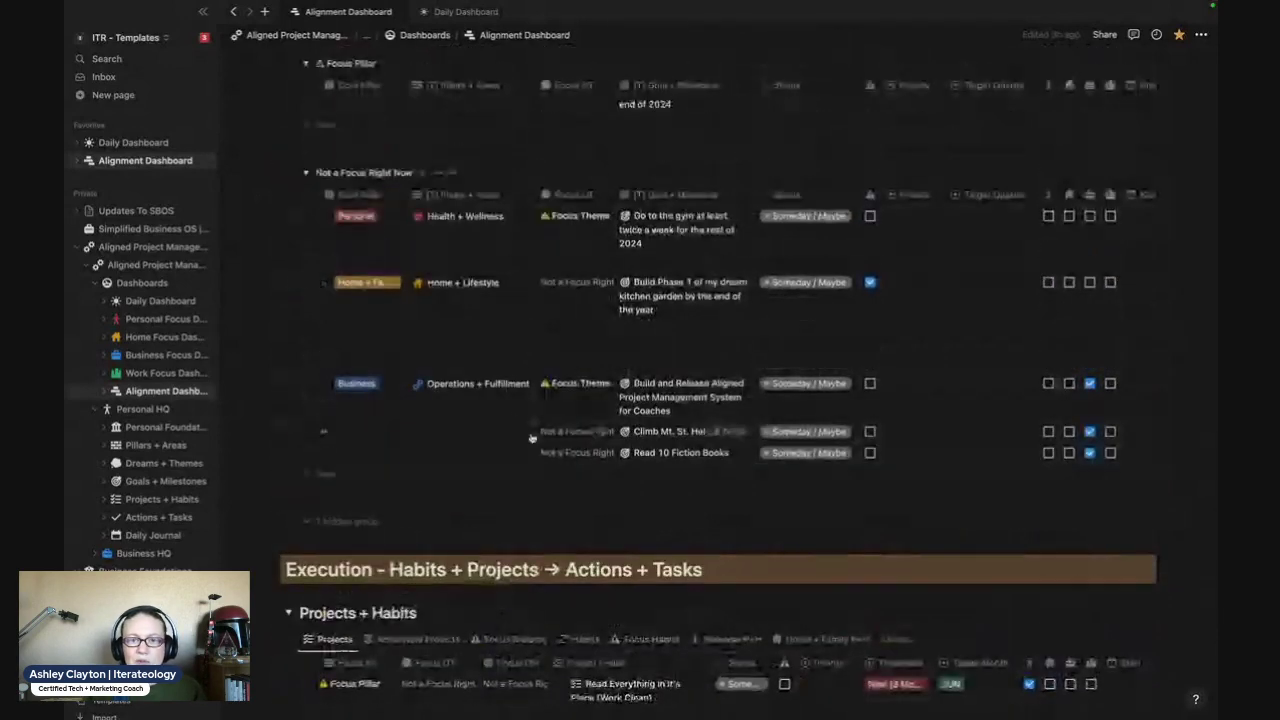
scroll(340, 218, up, 4)
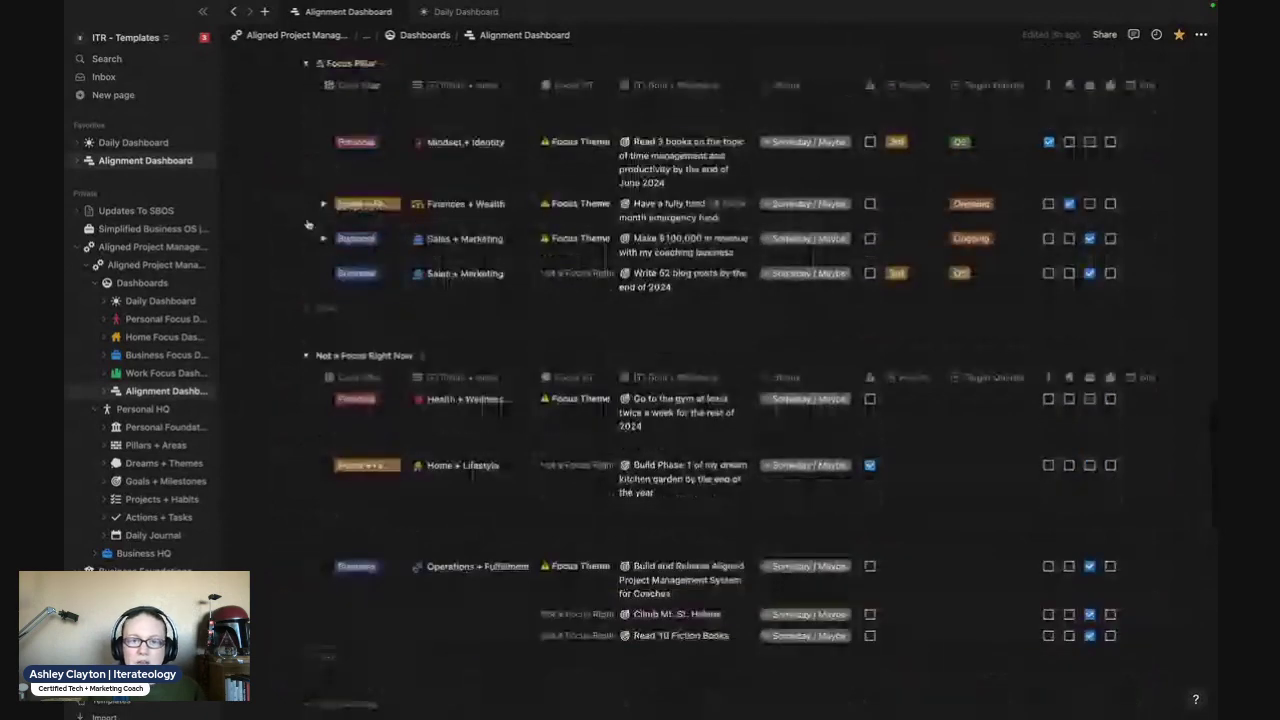
click(323, 238)
scroll(375, 318, down, 10)
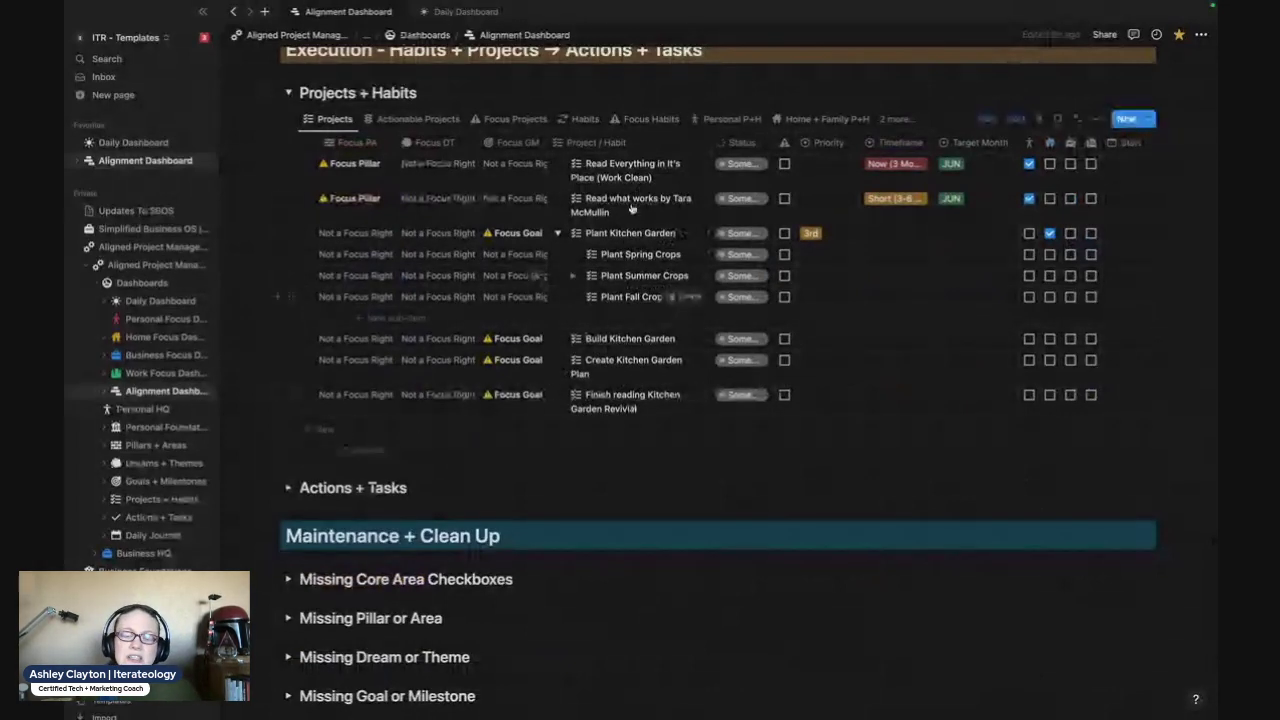
Add a new project titled "Build my Website" to the Projects view.
click(560, 429)
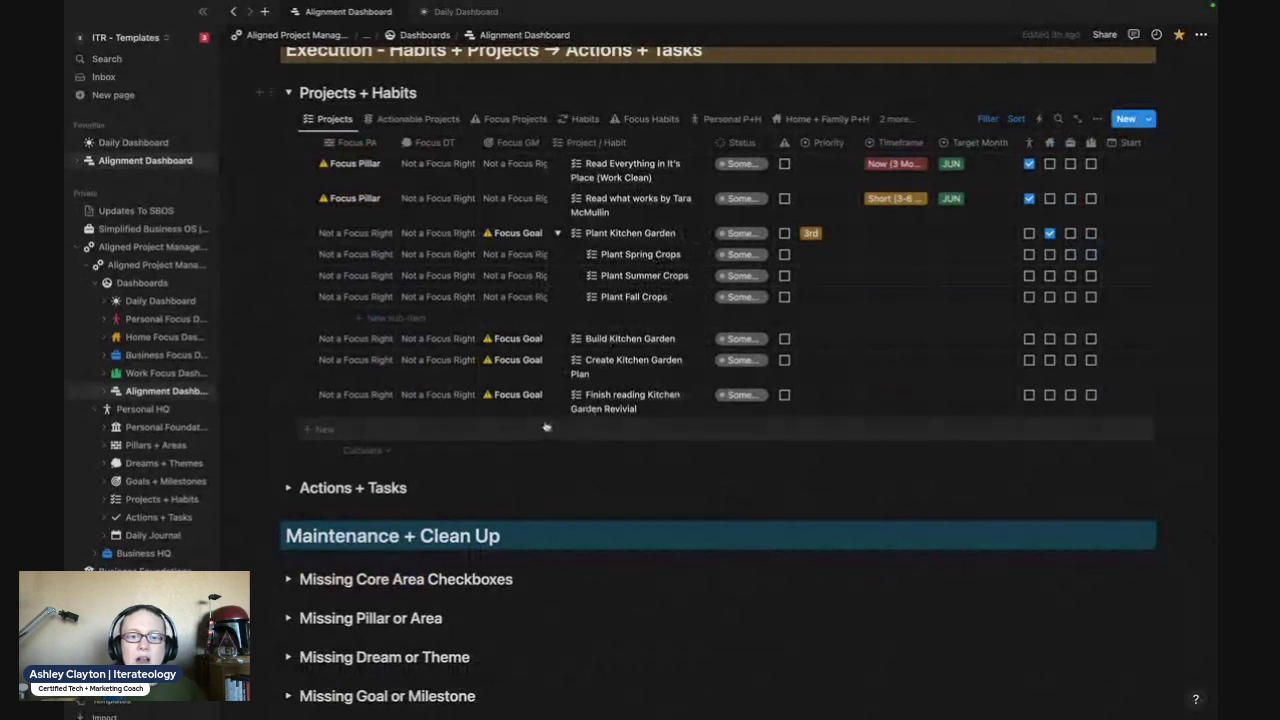
text(Bu)
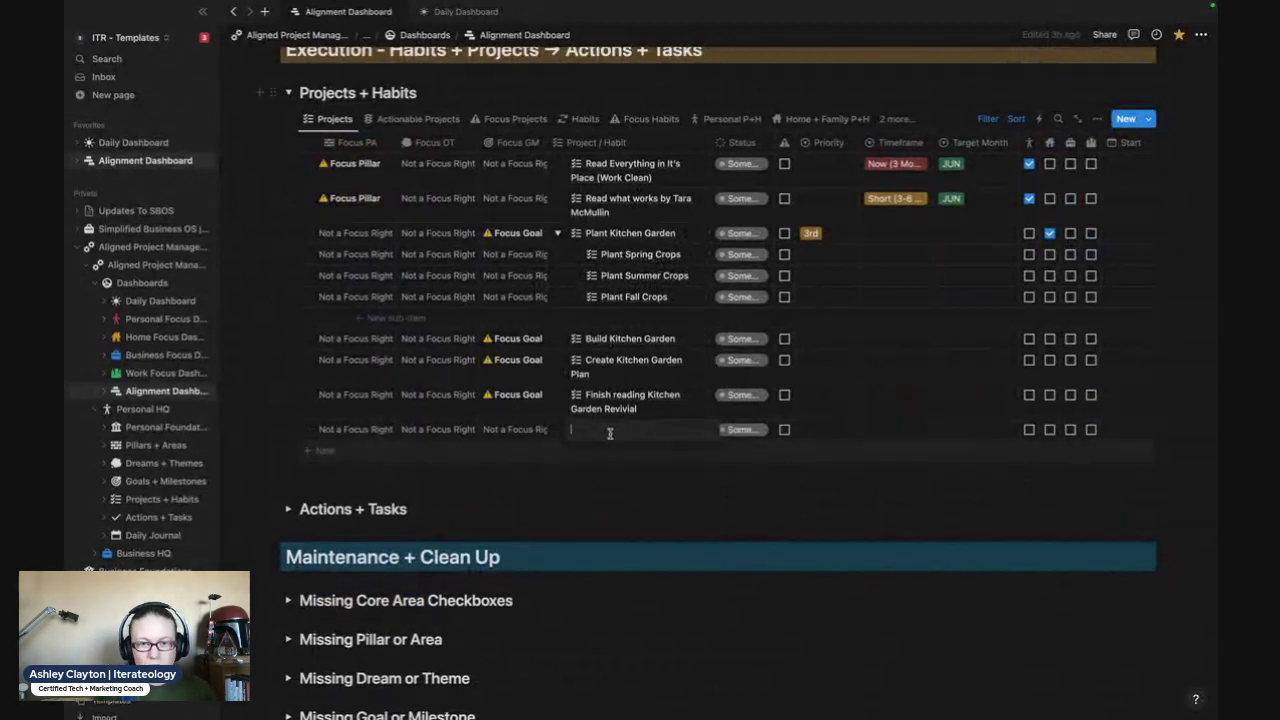
text(ild my )
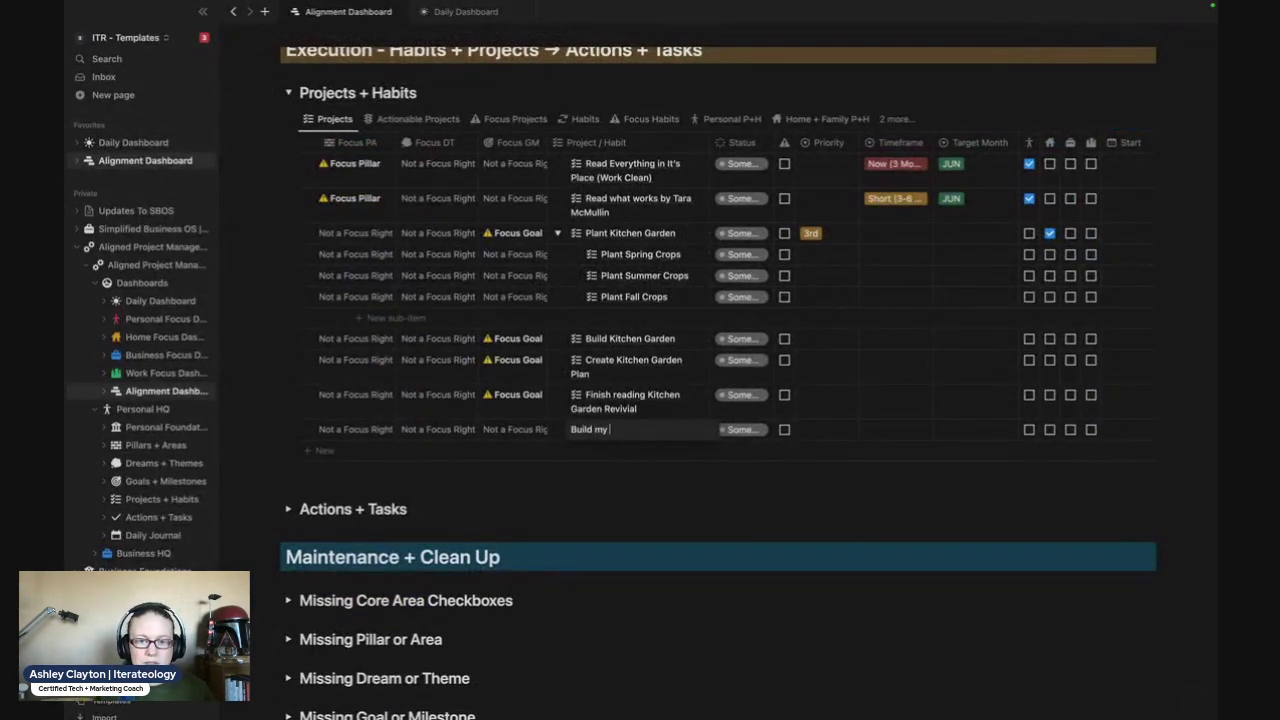
text(Website)
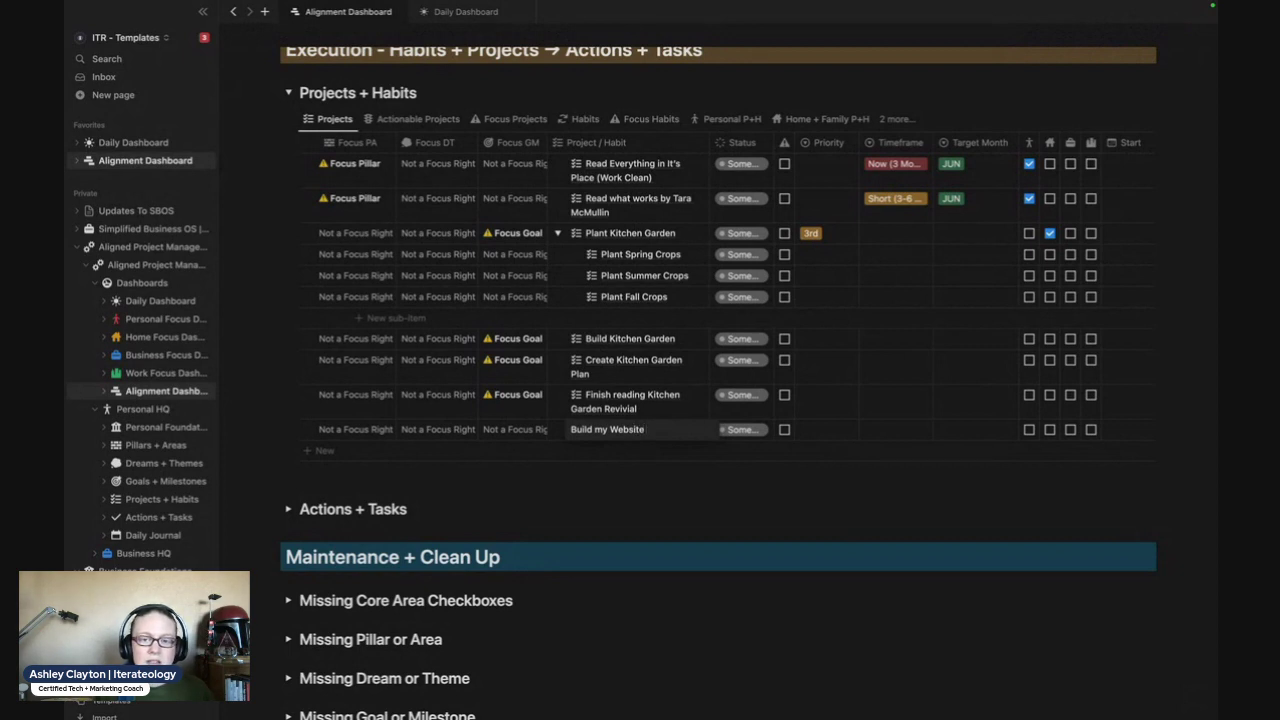
key(Return)
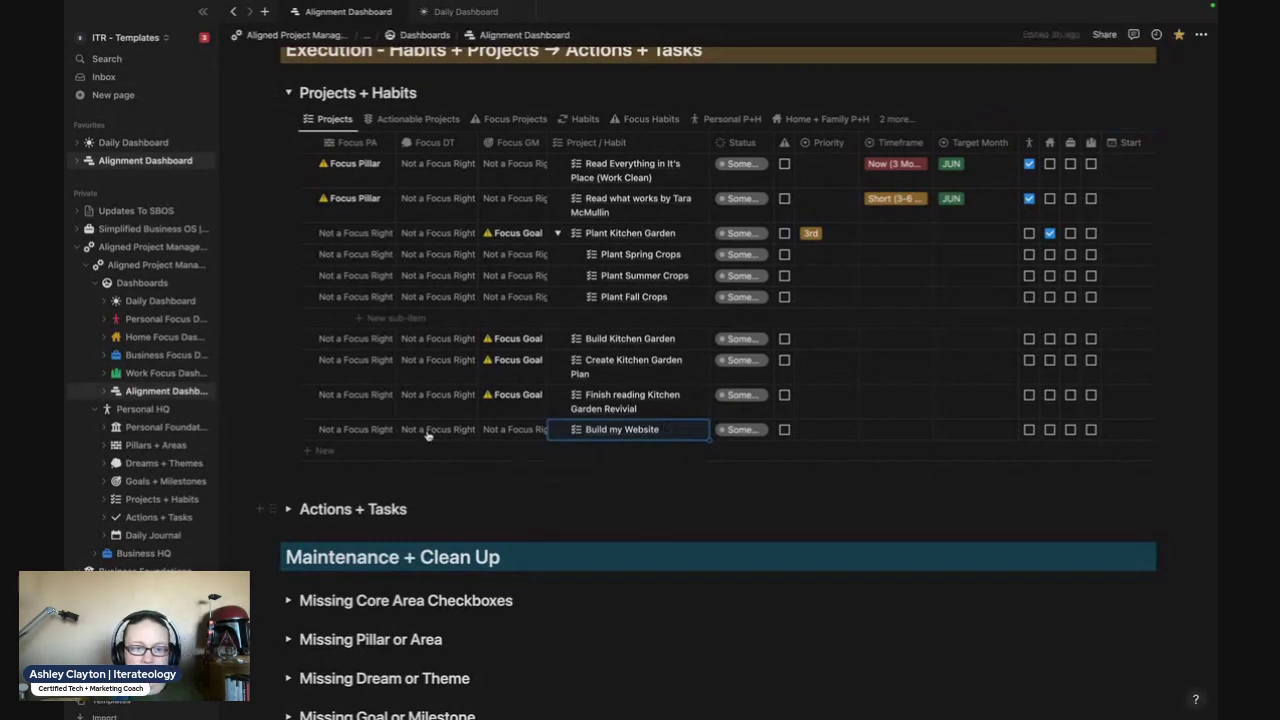
Delete the Build my Website project from the Projects view.
click(307, 429)
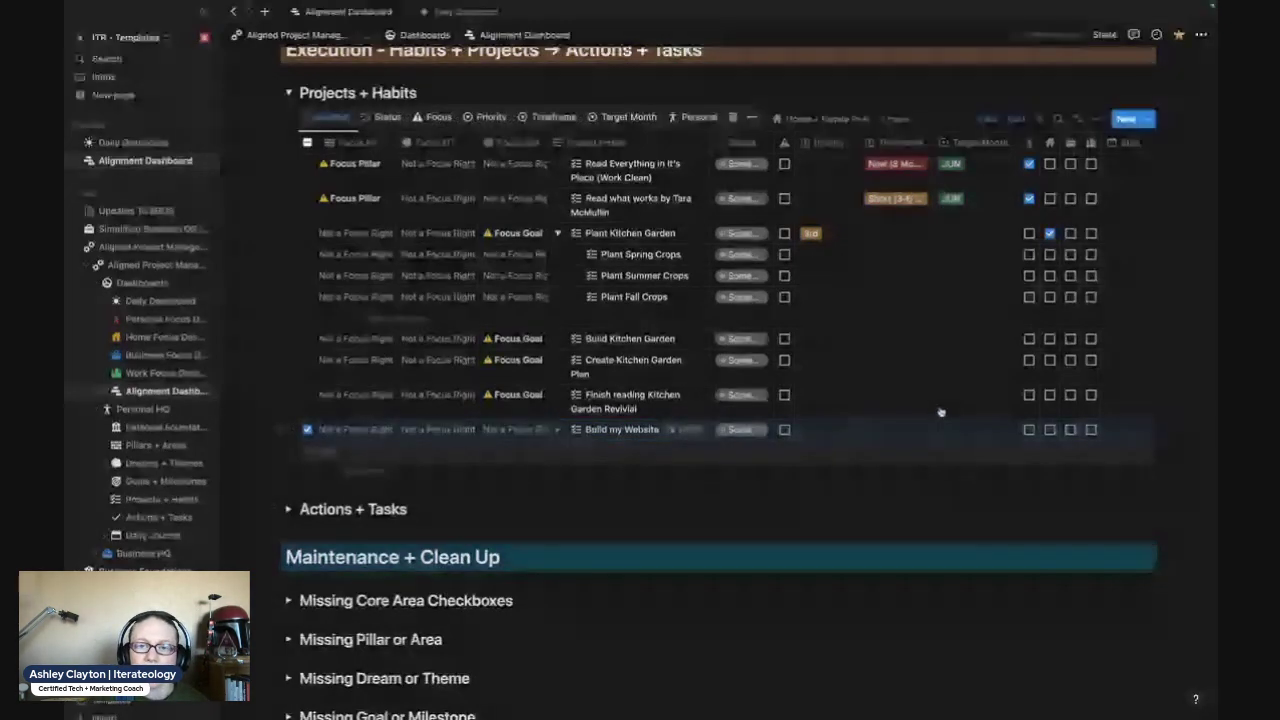
click(732, 117)
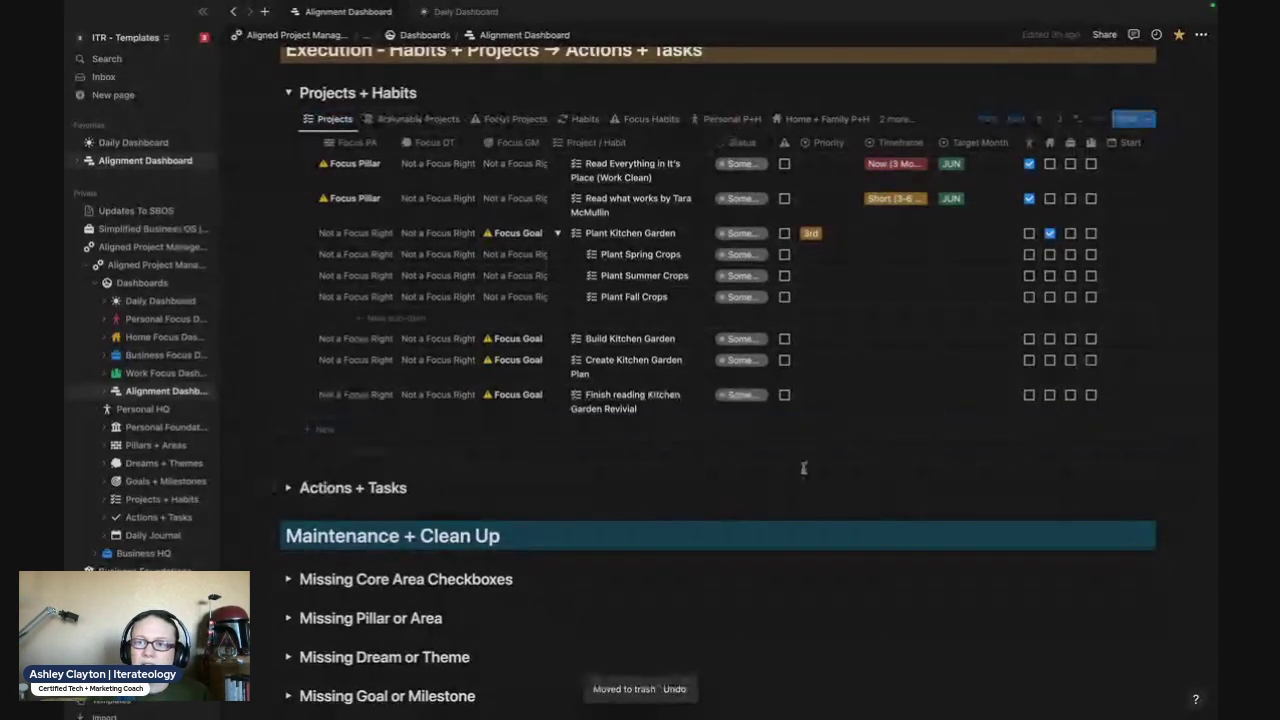
Mark the Plant Spring Crops, Plant Summer Crops and Plant Fall Crops sub-items as Home + Family.
click(1049, 254)
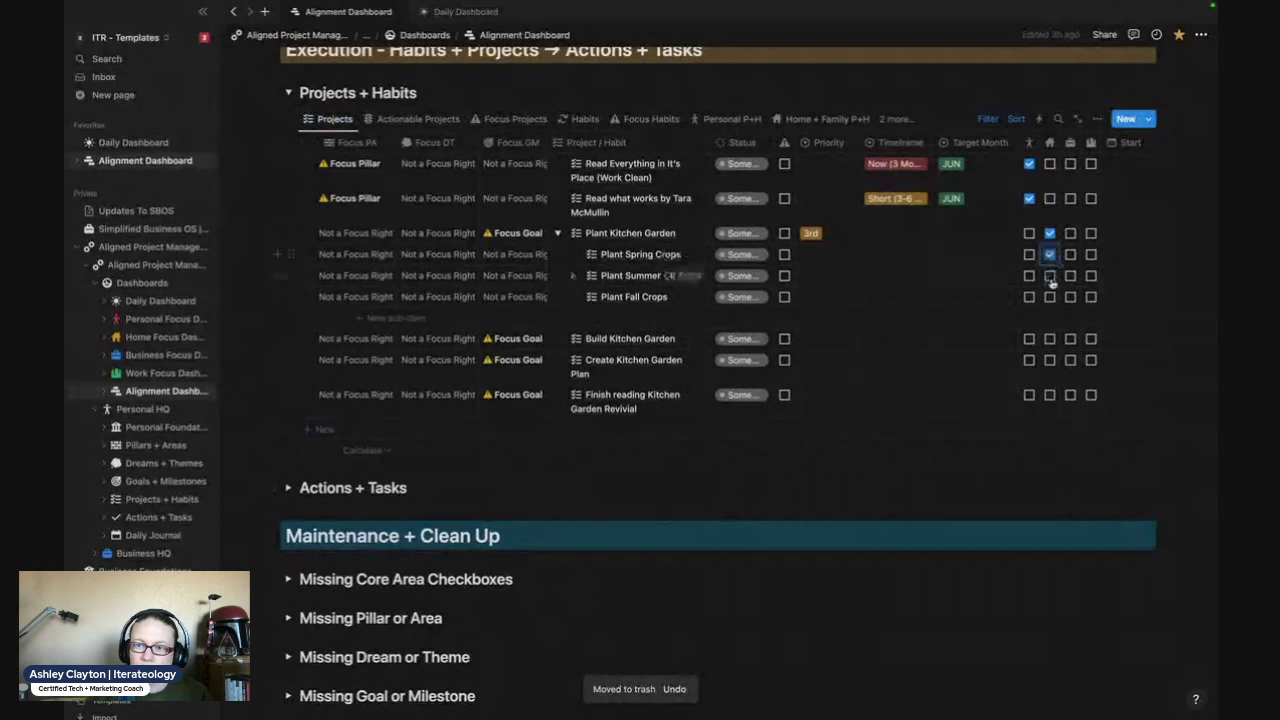
click(1049, 275)
click(1049, 297)
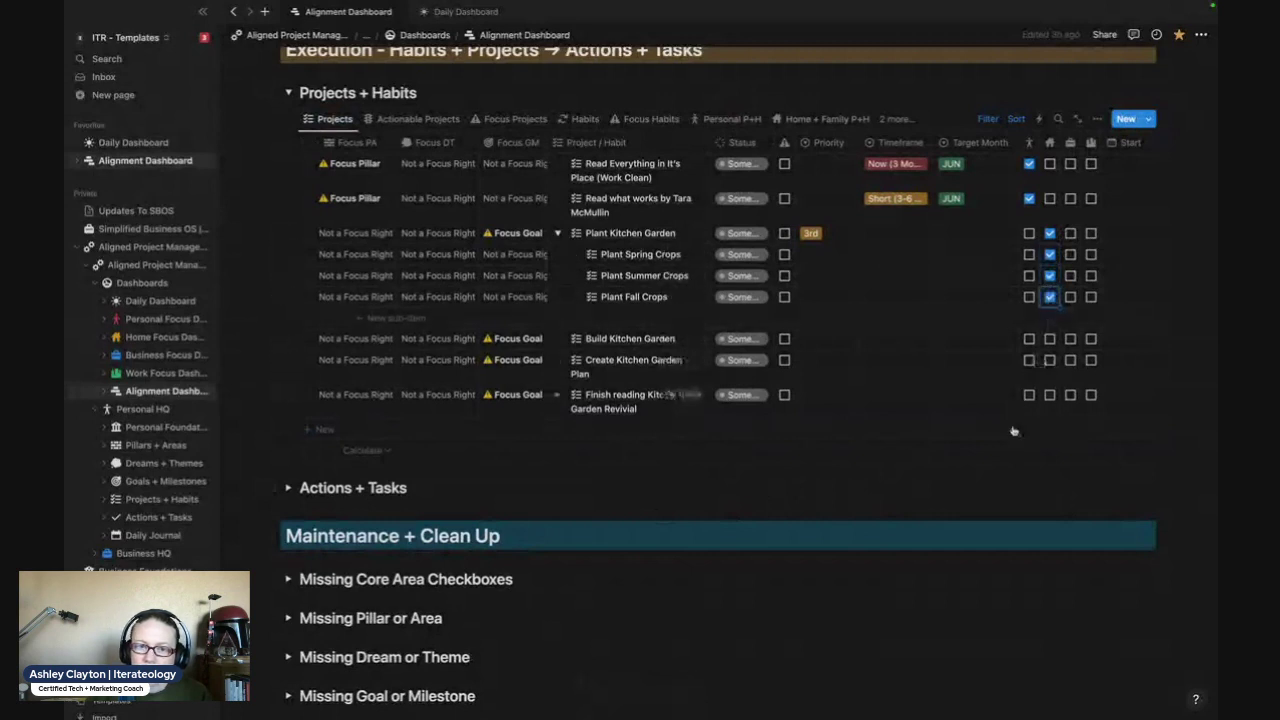
Mark the Build Kitchen Garden, Create Kitchen Garden Plan and Finish reading Kitchen Garden Revivial projects as Home + Family.
click(1049, 339)
click(1049, 360)
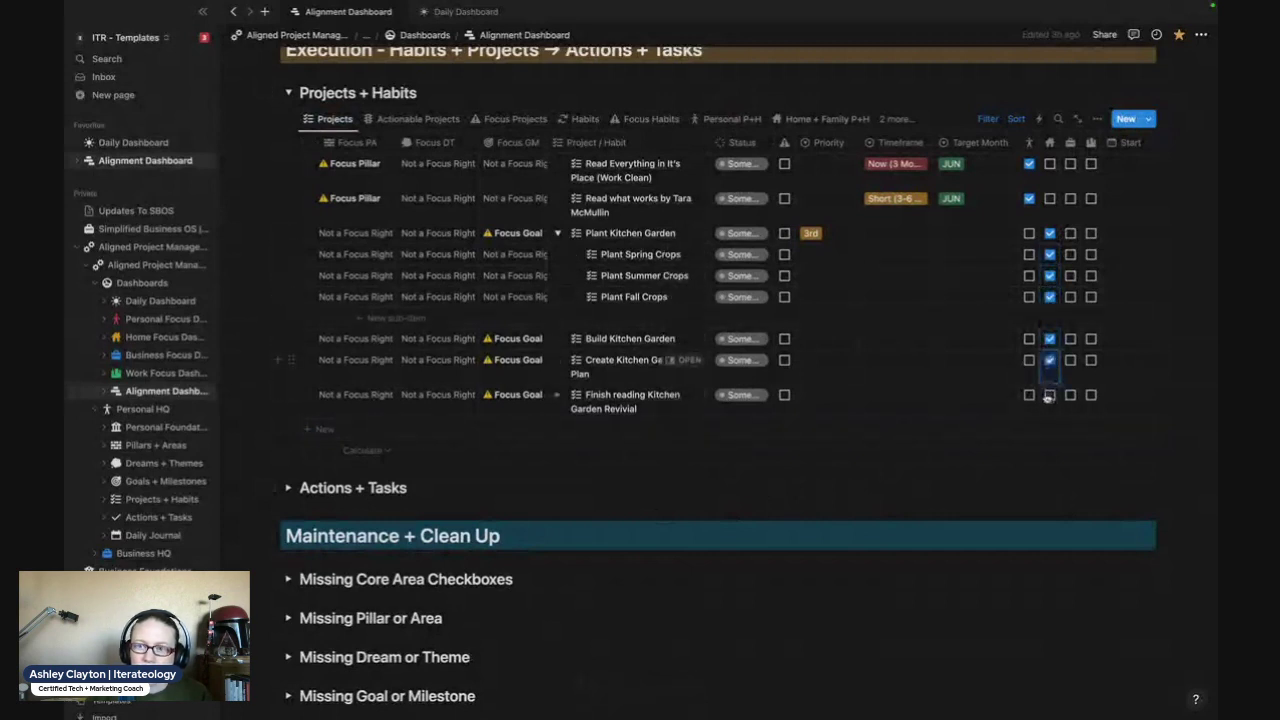
click(1049, 395)
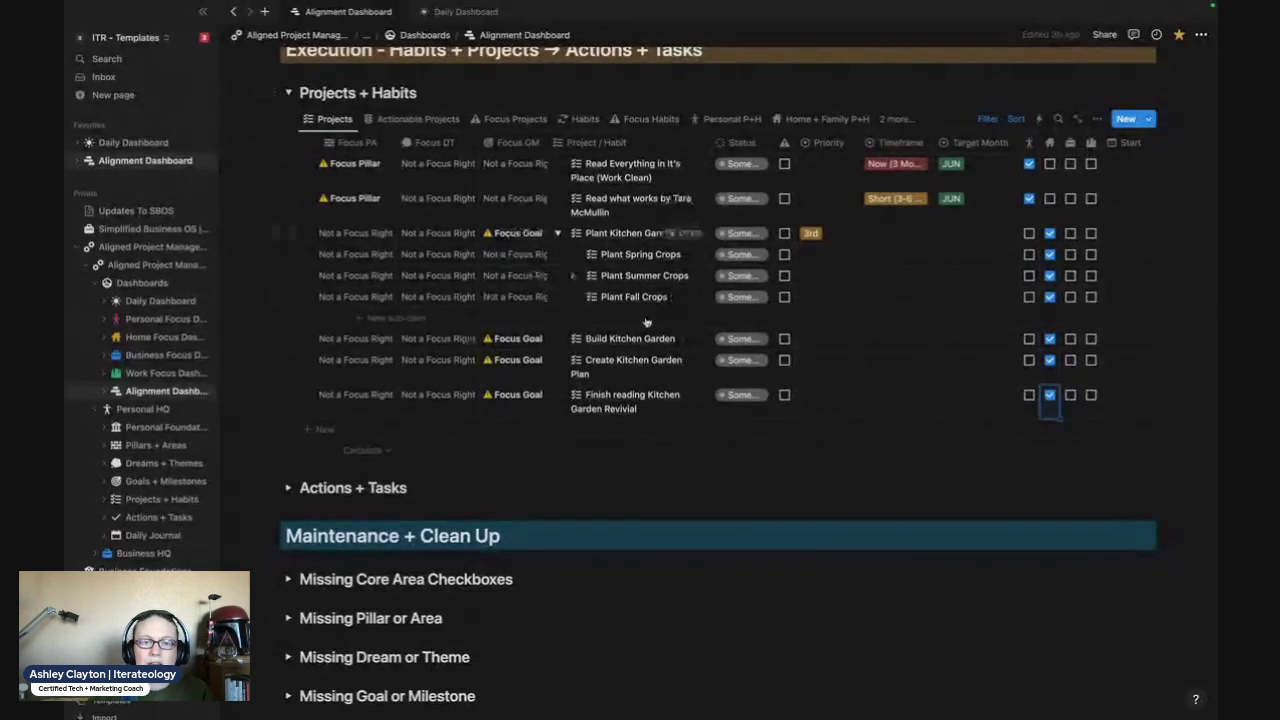
In Dreams + Themes Support, mark "Steward my resources well" and "Dominate my chosen topics in SEO content" as Focus, then collapse the section.
scroll(650, 322, up, 2)
scroll(650, 322, up, 1)
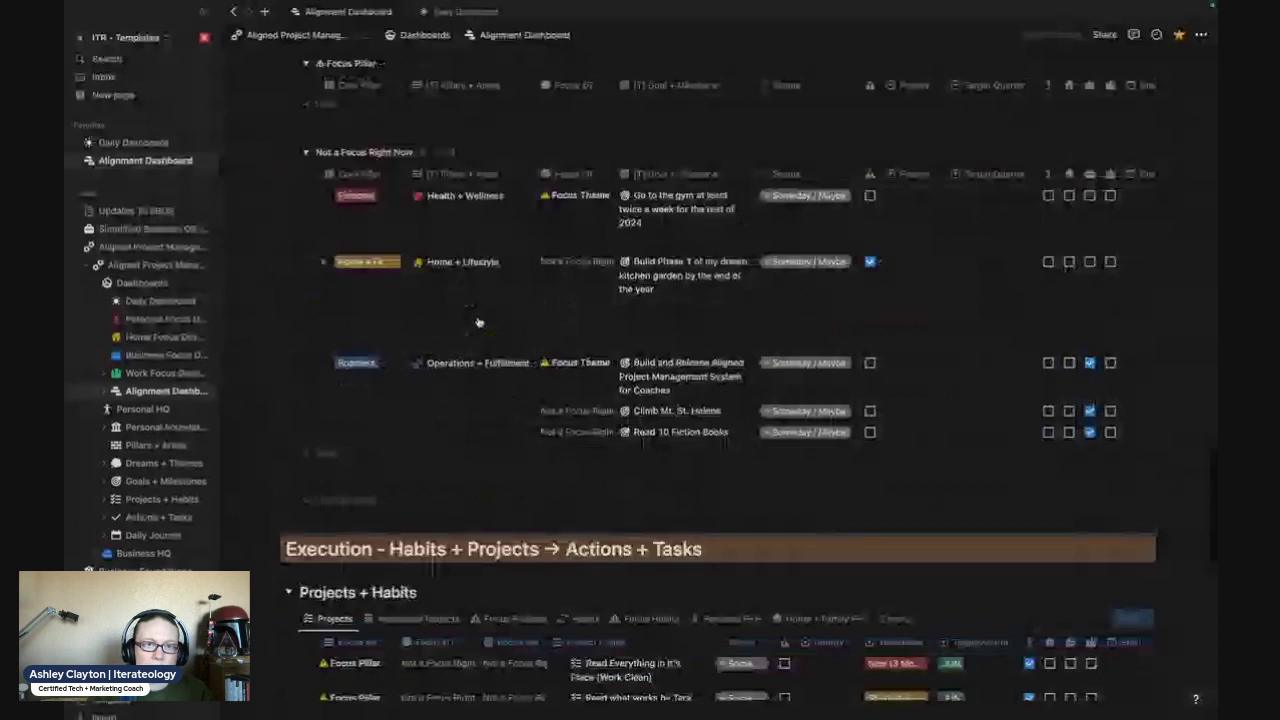
scroll(478, 322, up, 5)
scroll(478, 322, up, 3)
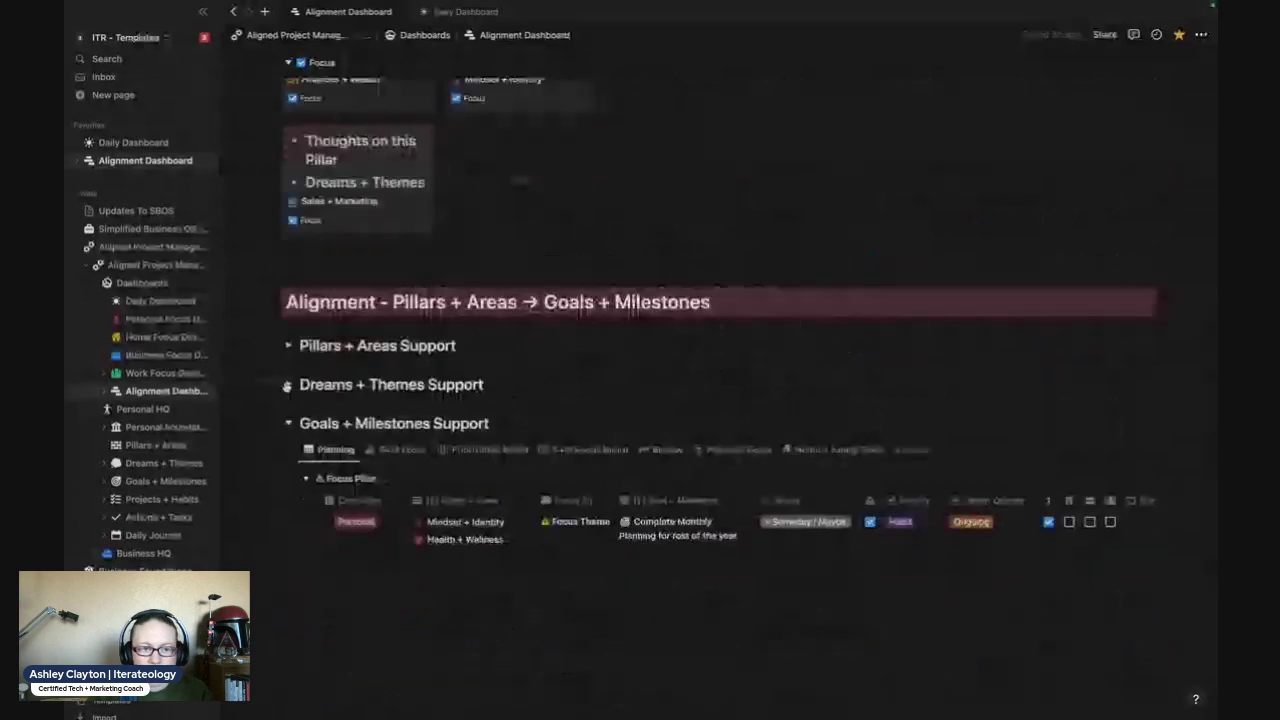
click(287, 386)
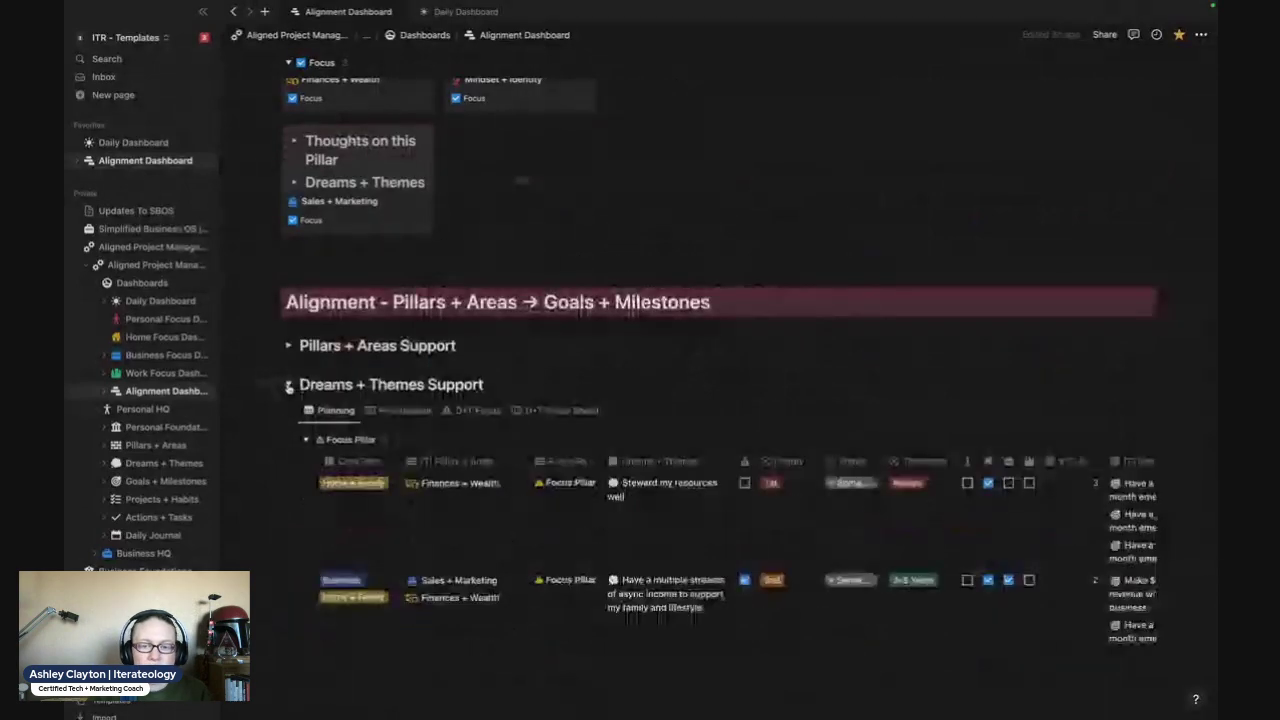
scroll(537, 534, down, 4)
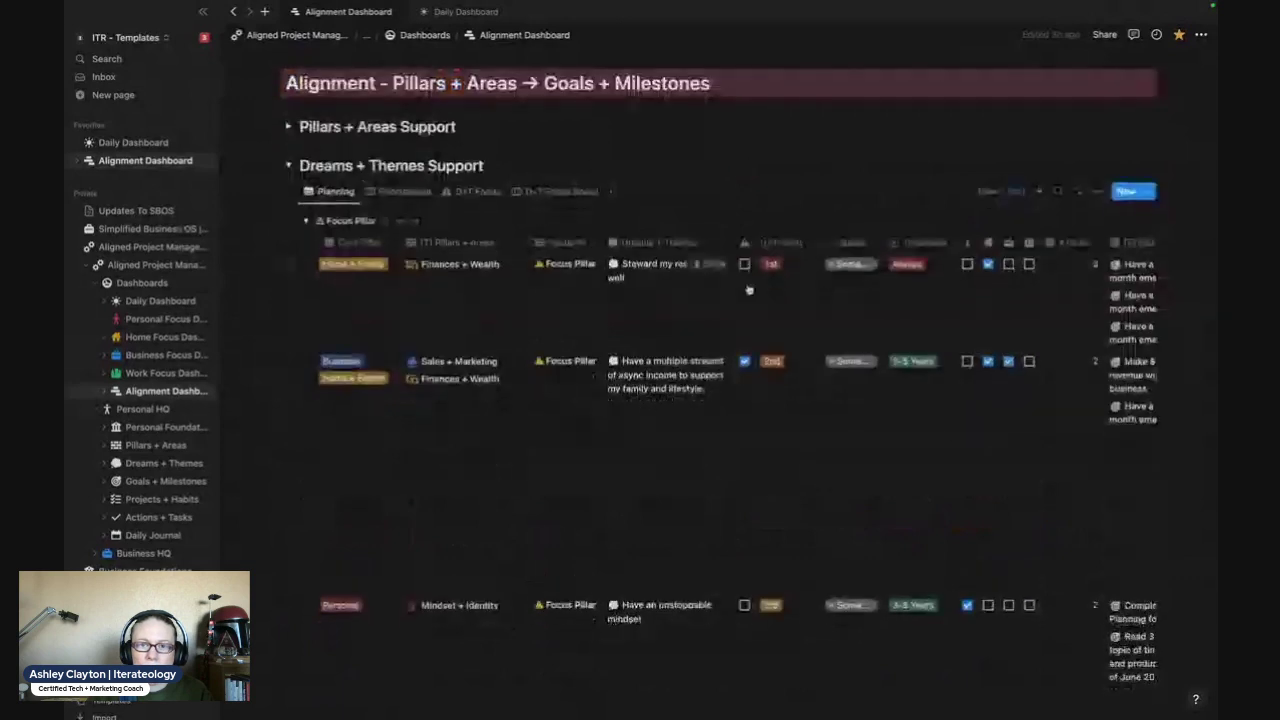
scroll(713, 420, down, 7)
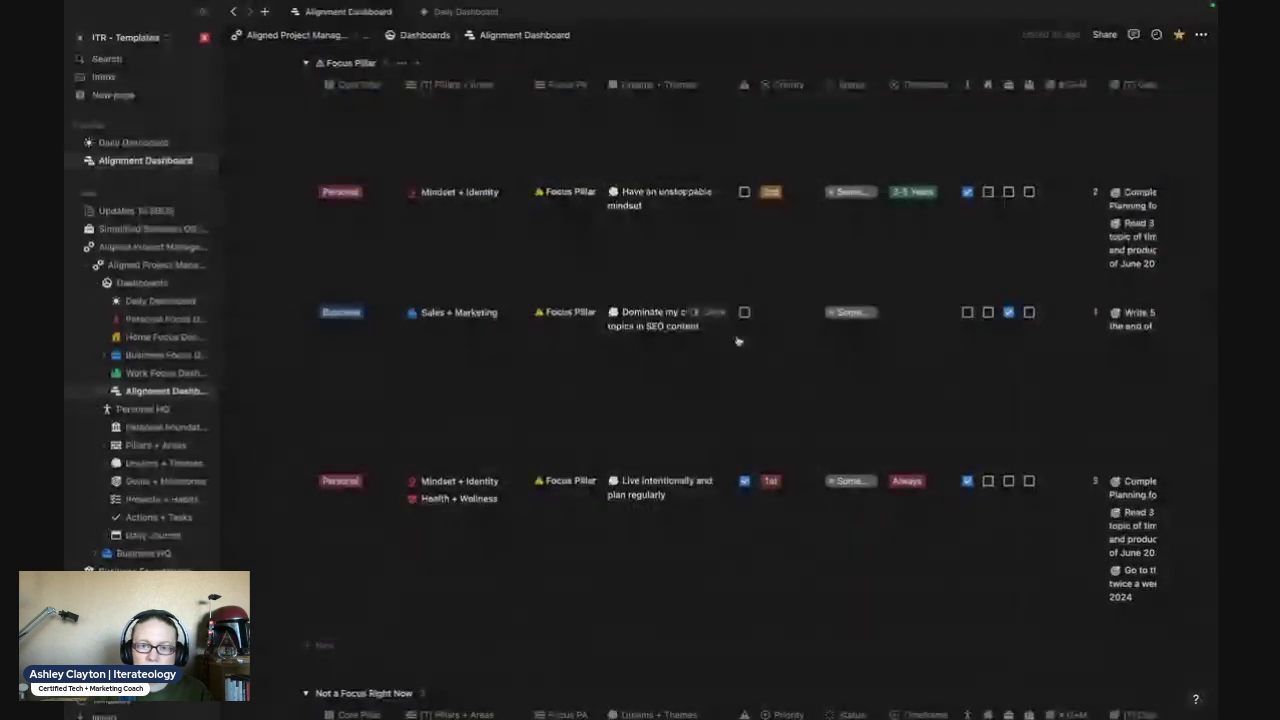
scroll(497, 410, up, 8)
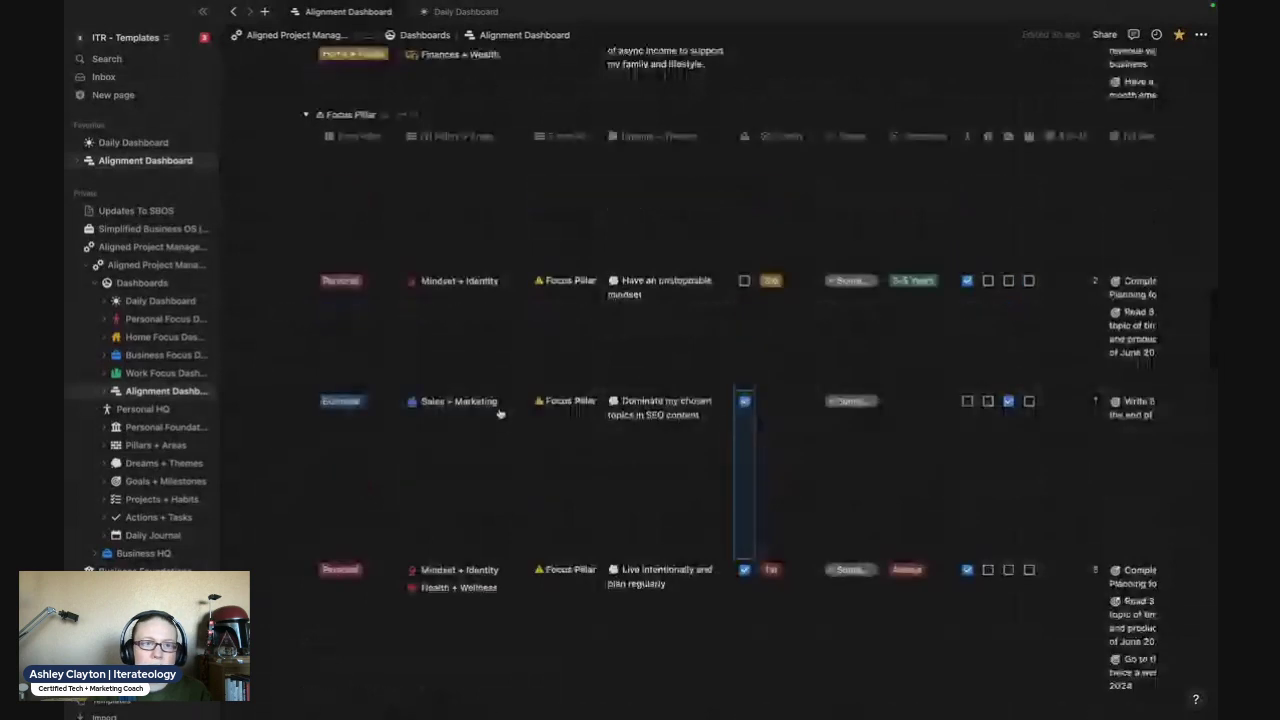
click(289, 234)
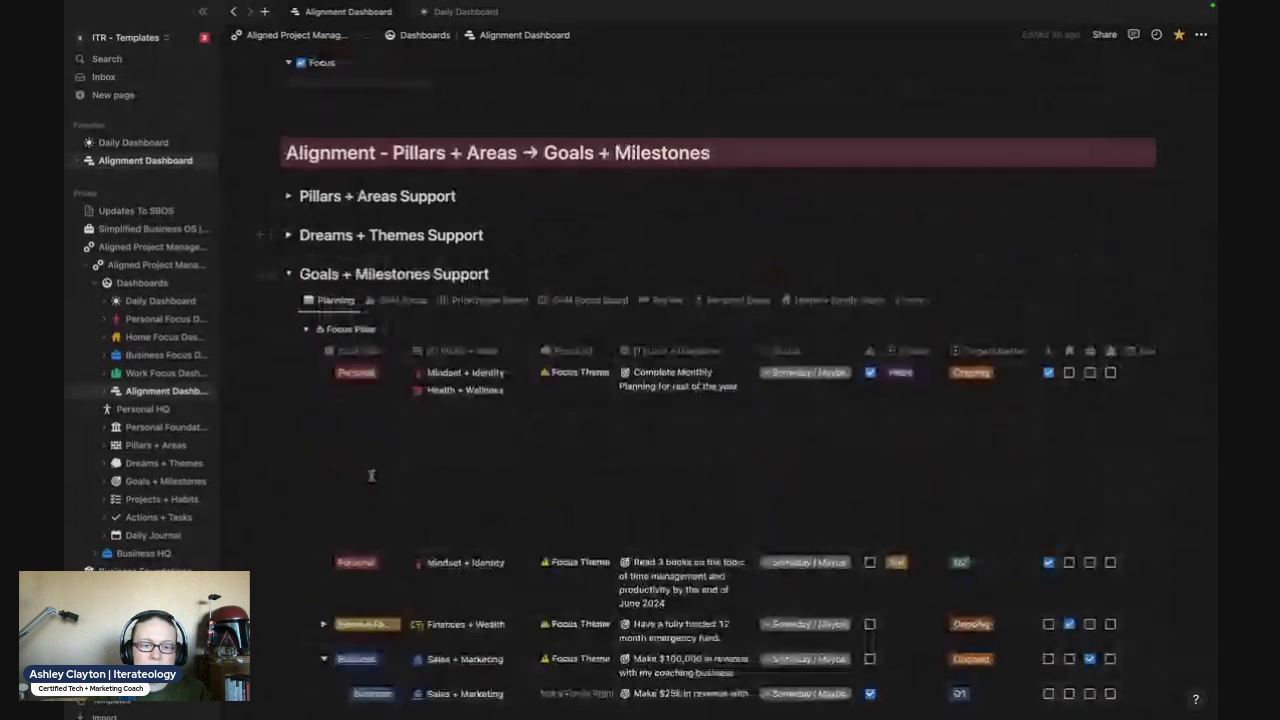
Compare the Projects + Habits list with the dreams and themes under Dreams + Themes Support.
scroll(372, 484, down, 8)
scroll(375, 492, down, 5)
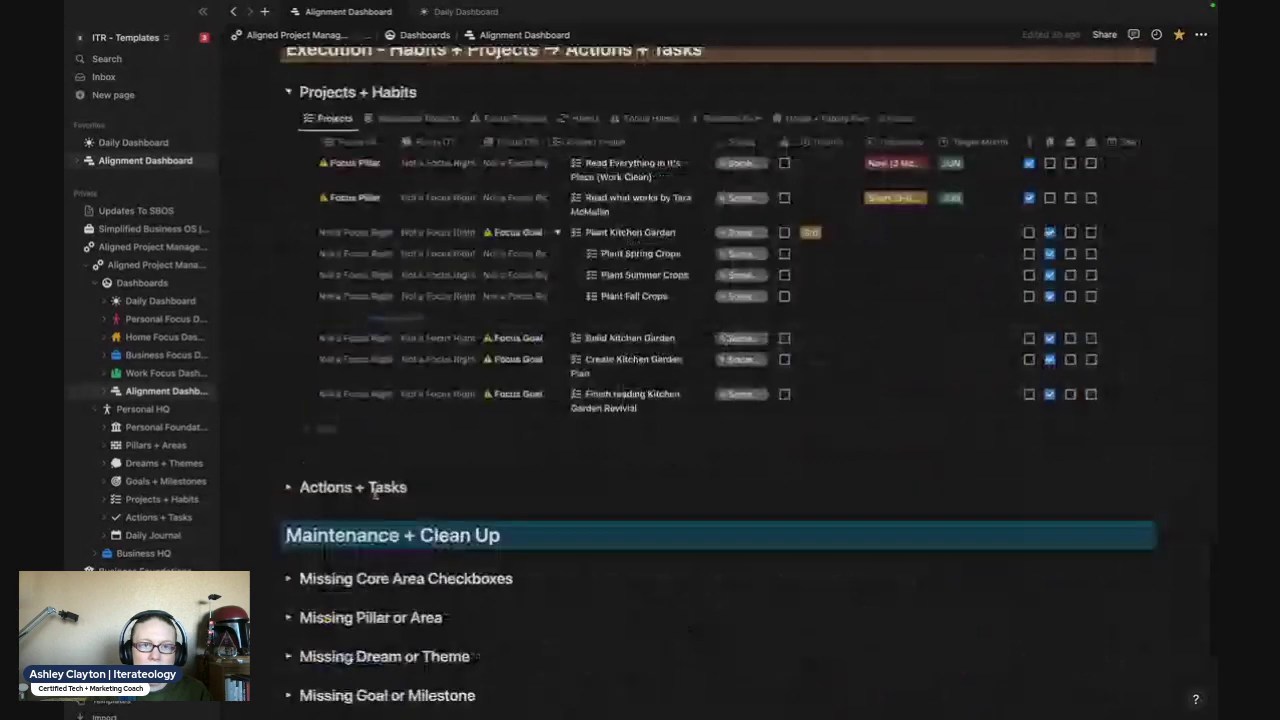
scroll(376, 500, up, 2)
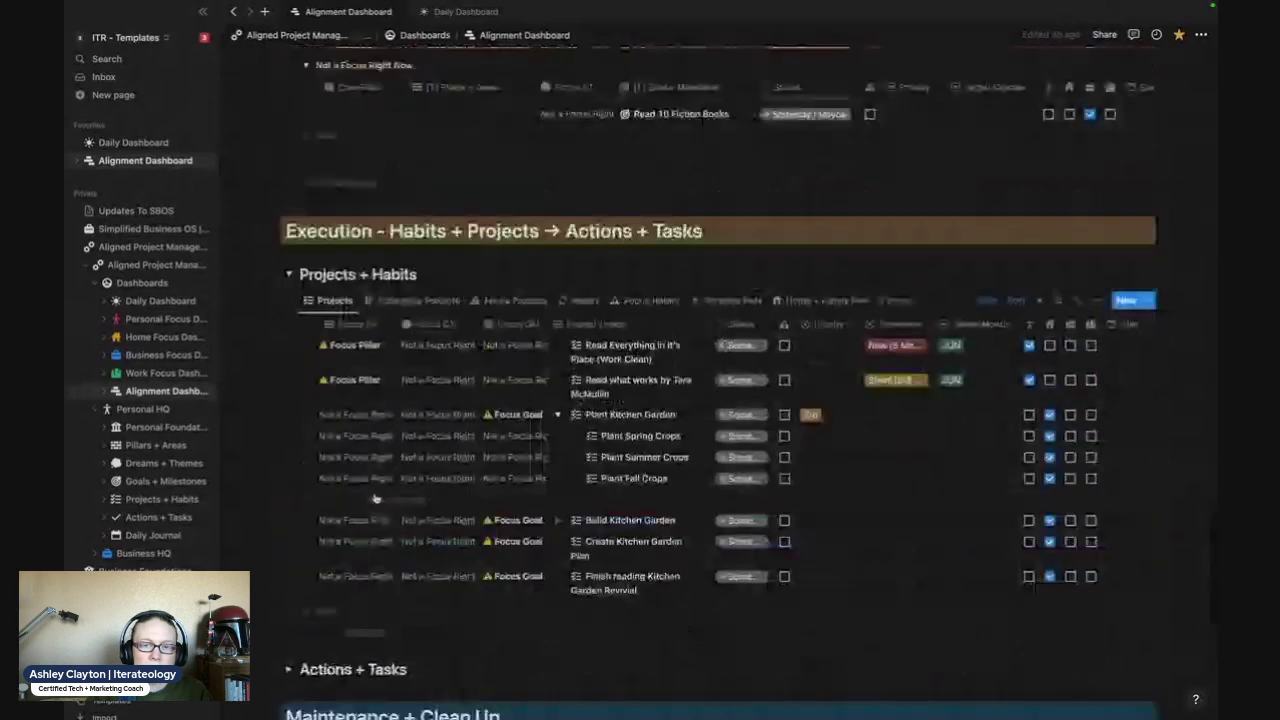
scroll(376, 498, up, 10)
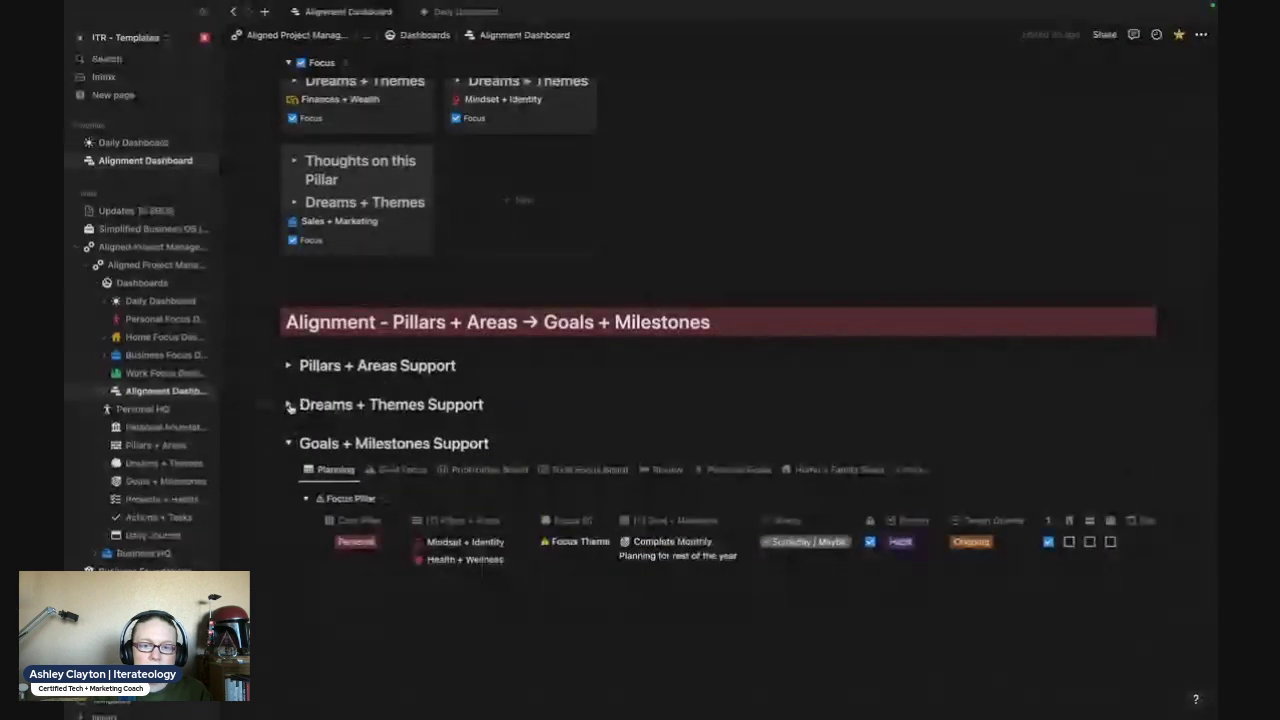
click(289, 406)
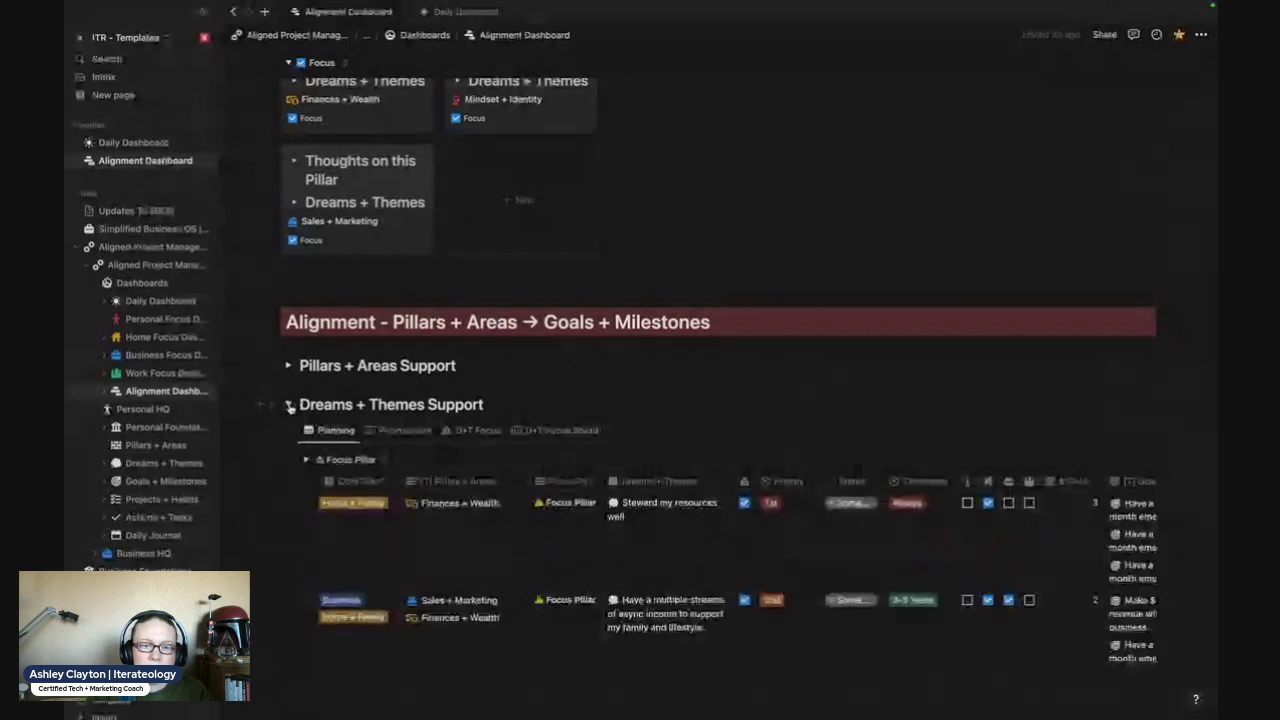
click(289, 406)
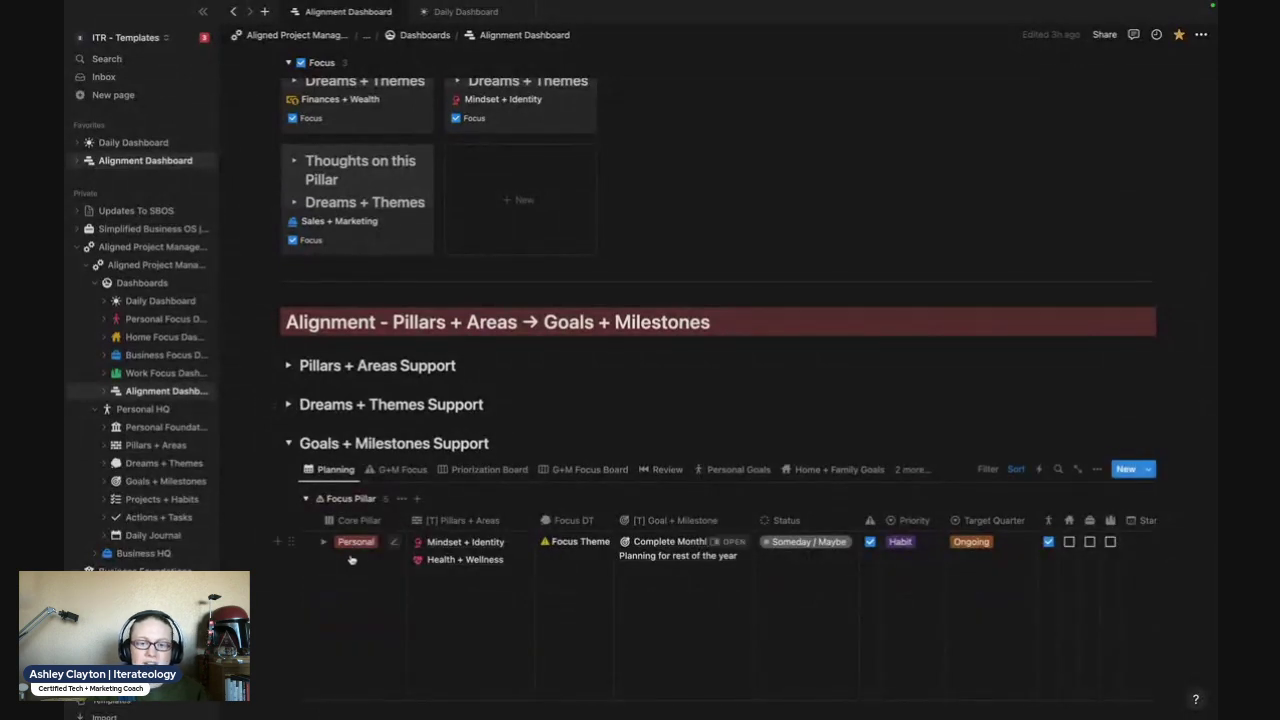
scroll(352, 562, down, 1)
scroll(352, 560, down, 10)
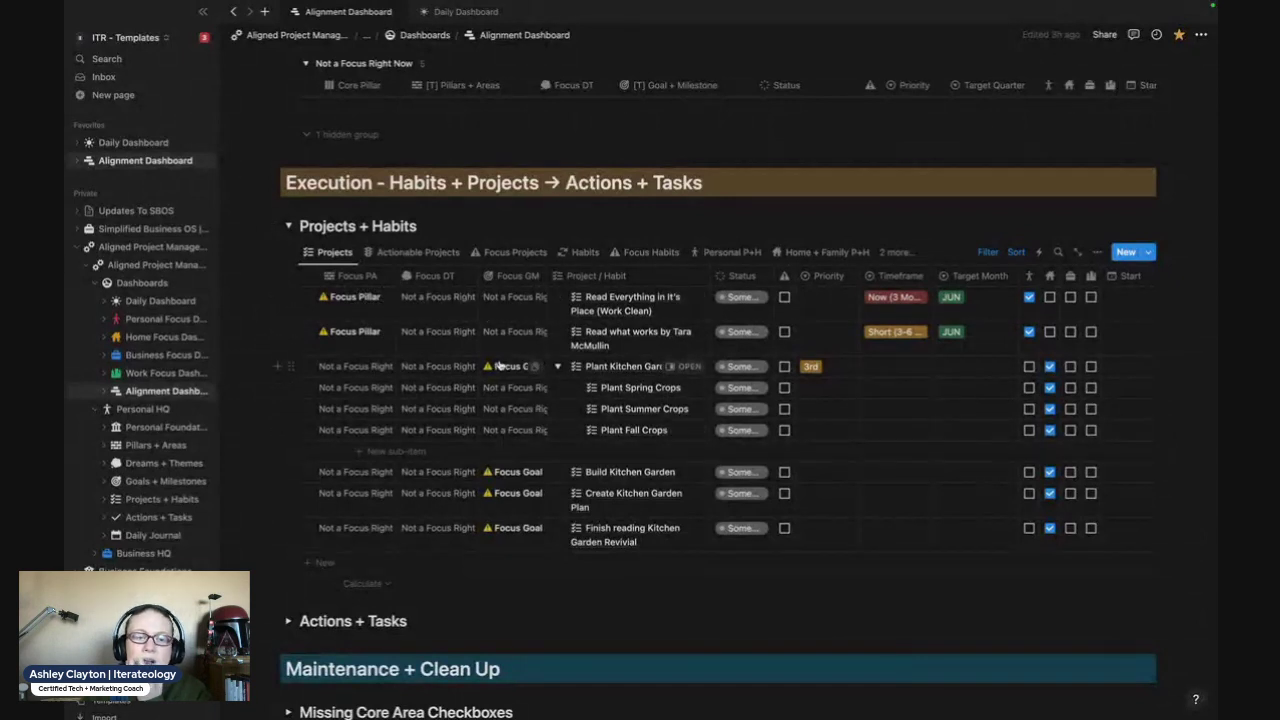
Set the priority of the project "Read Everything in It's Place (Work Clean)" to 2nd.
click(688, 298)
scroll(675, 381, down, 3)
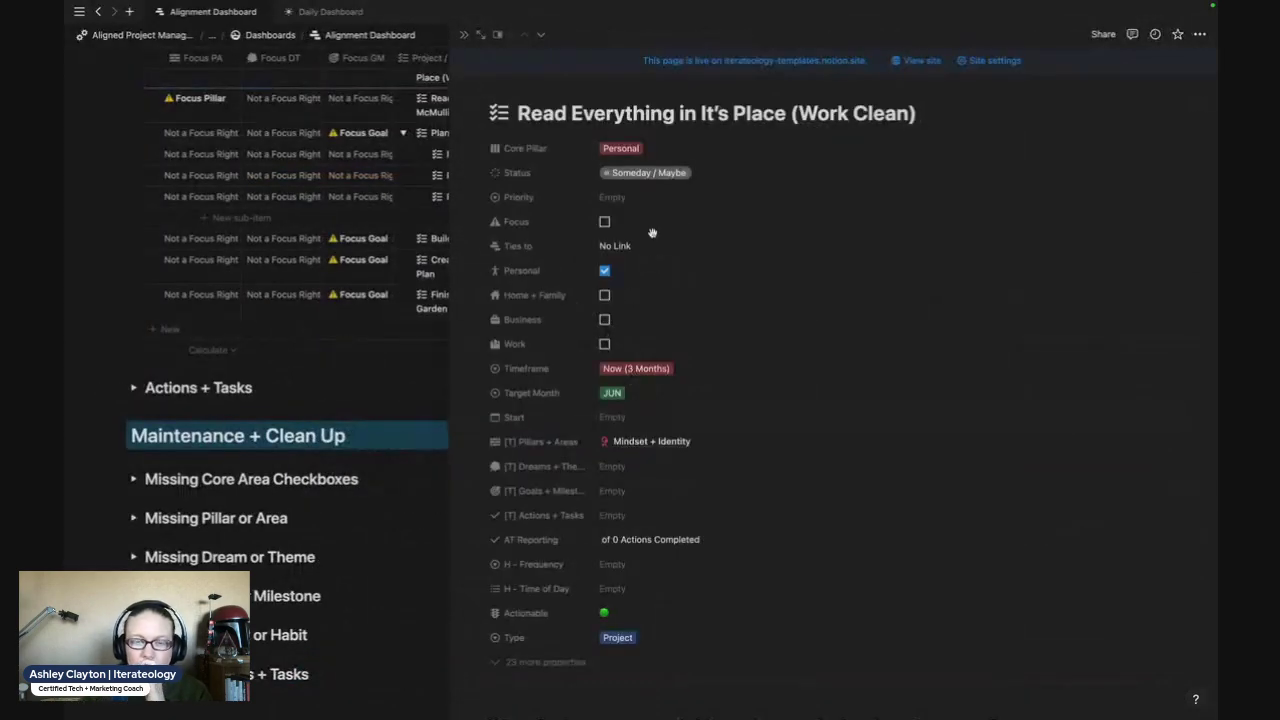
click(632, 201)
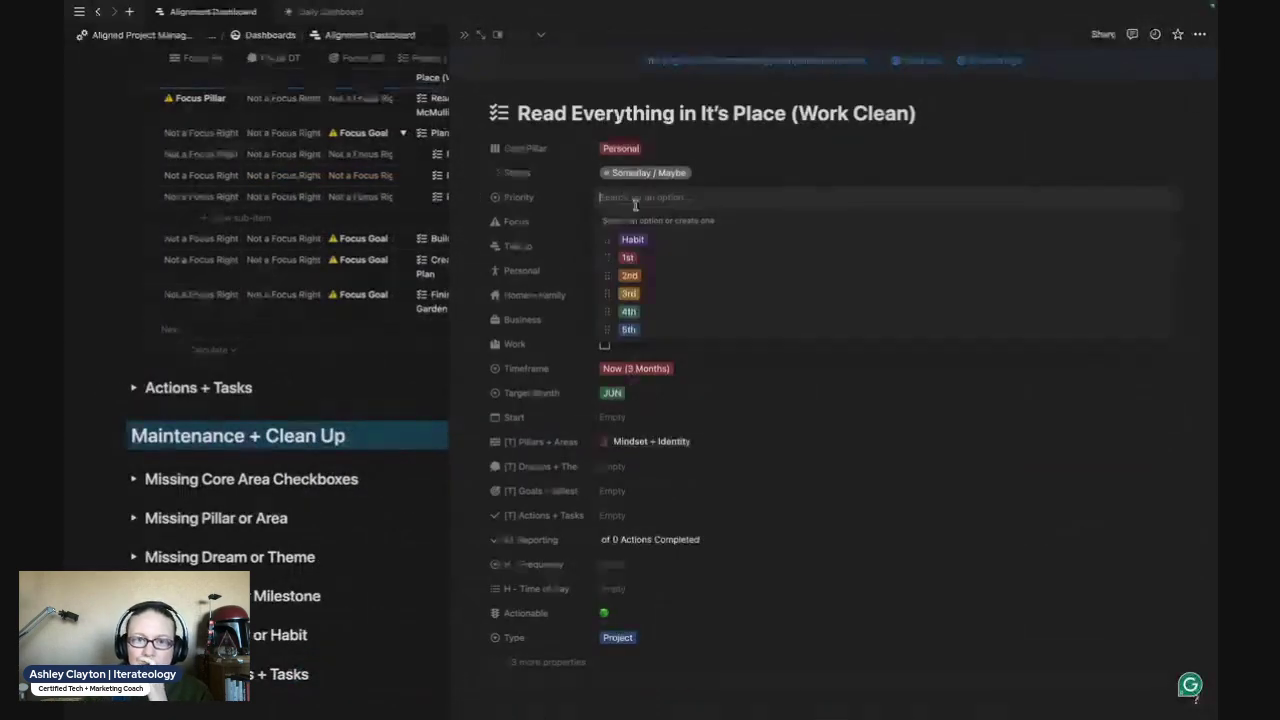
click(698, 279)
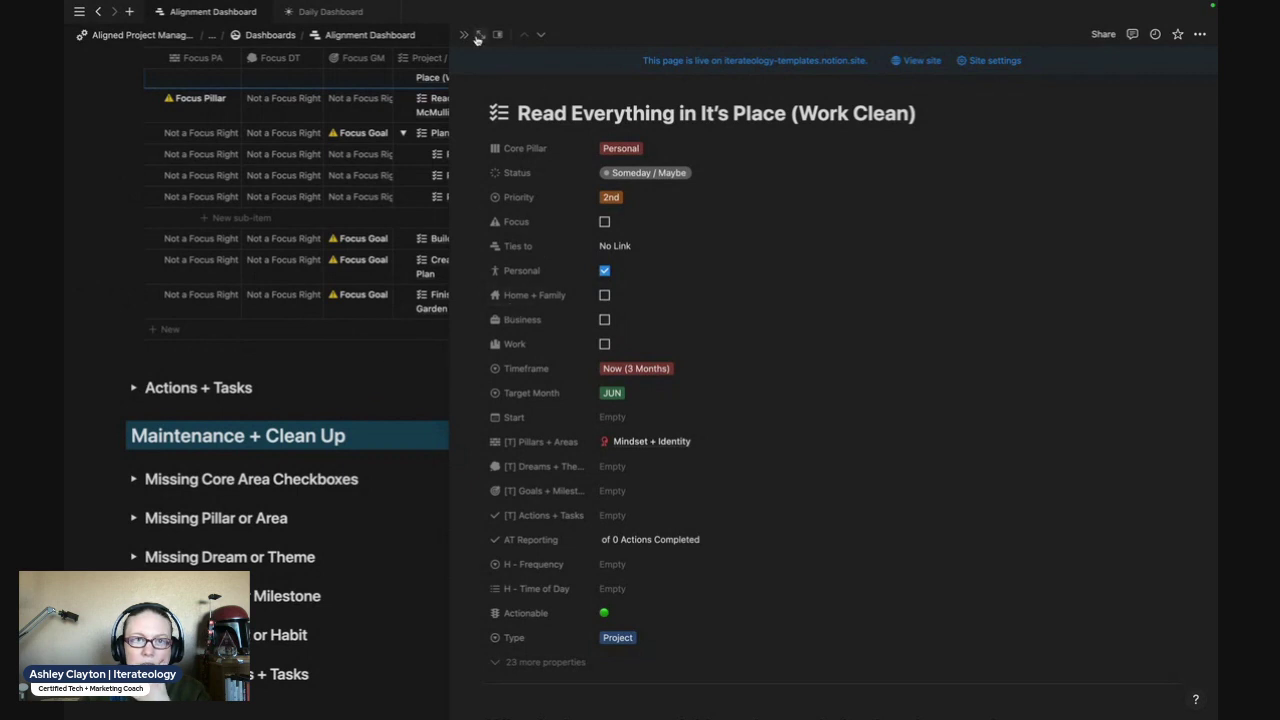
scroll(412, 351, up, 3)
click(412, 351)
key(ctrl+backslash)
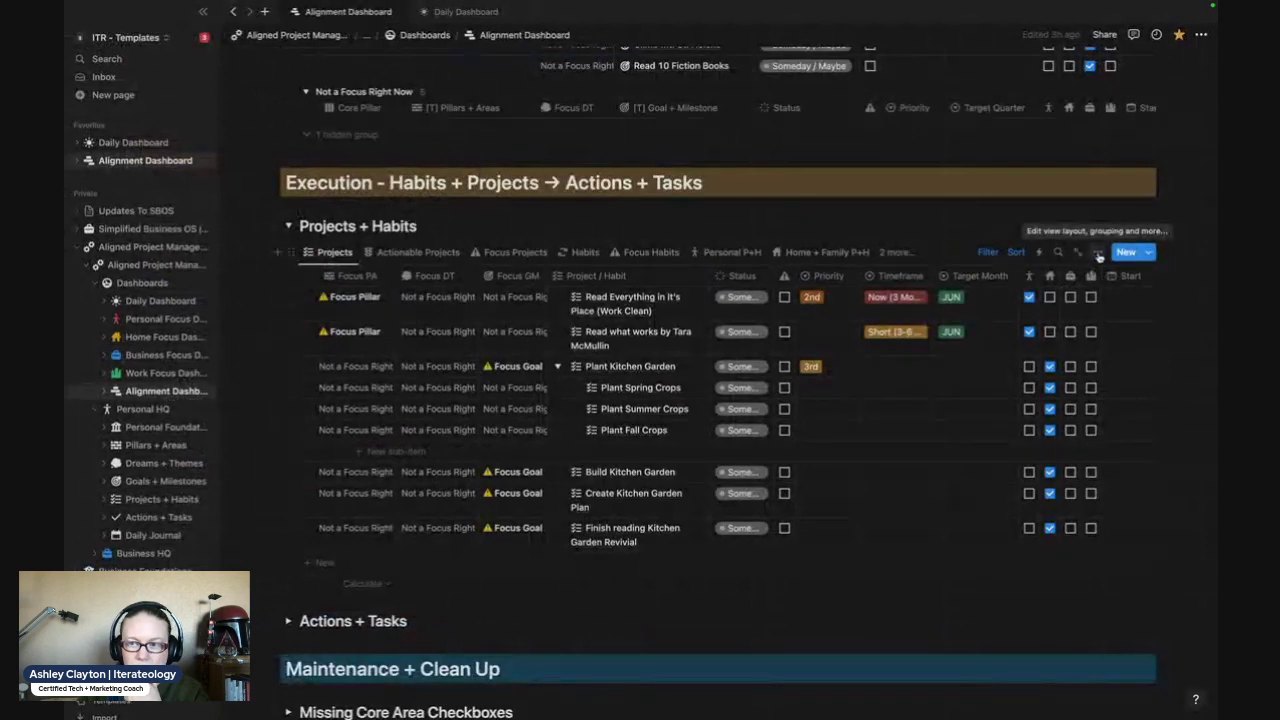
Show the hidden Ties to property in the Projects view of Projects + Habits.
click(1099, 257)
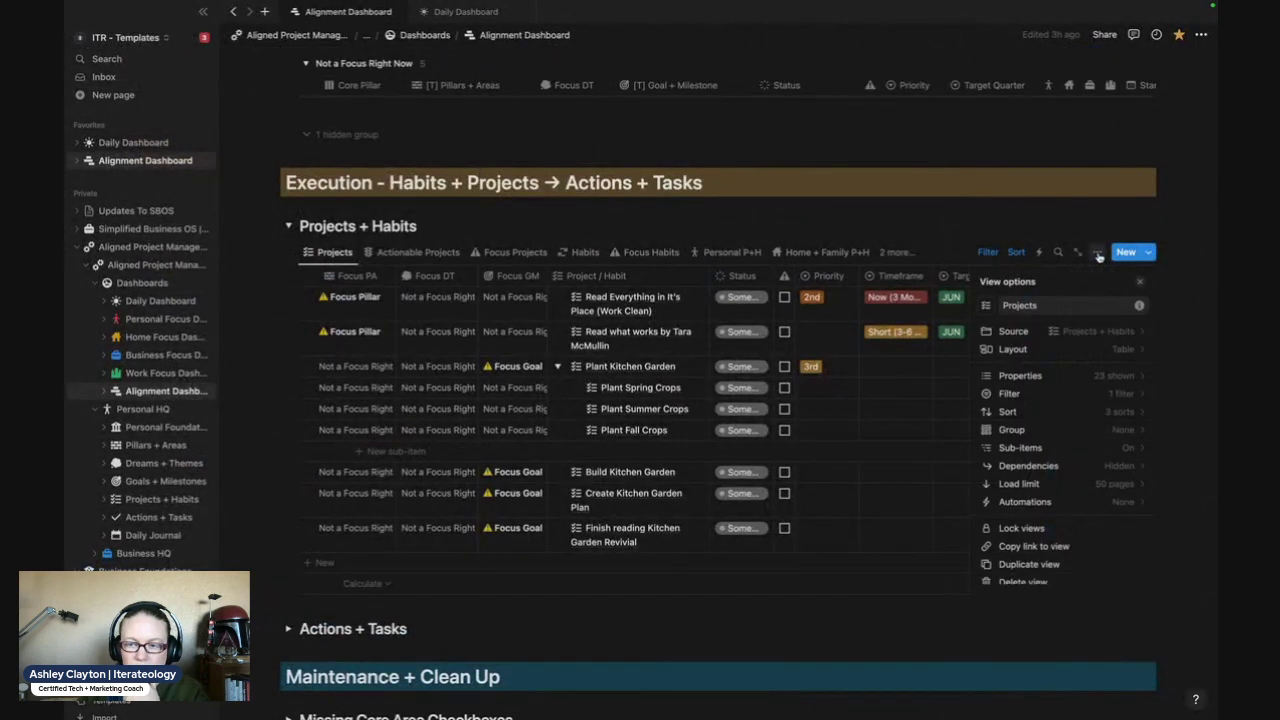
click(1145, 377)
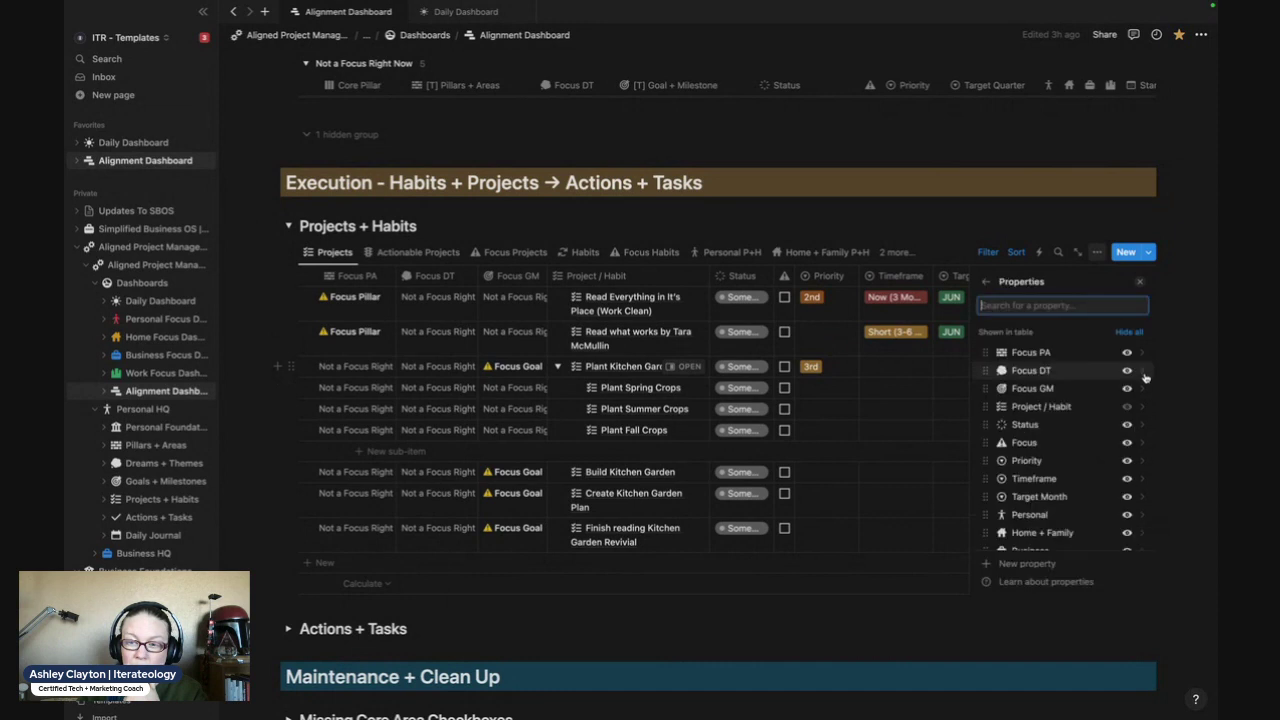
scroll(1062, 515, down, 5)
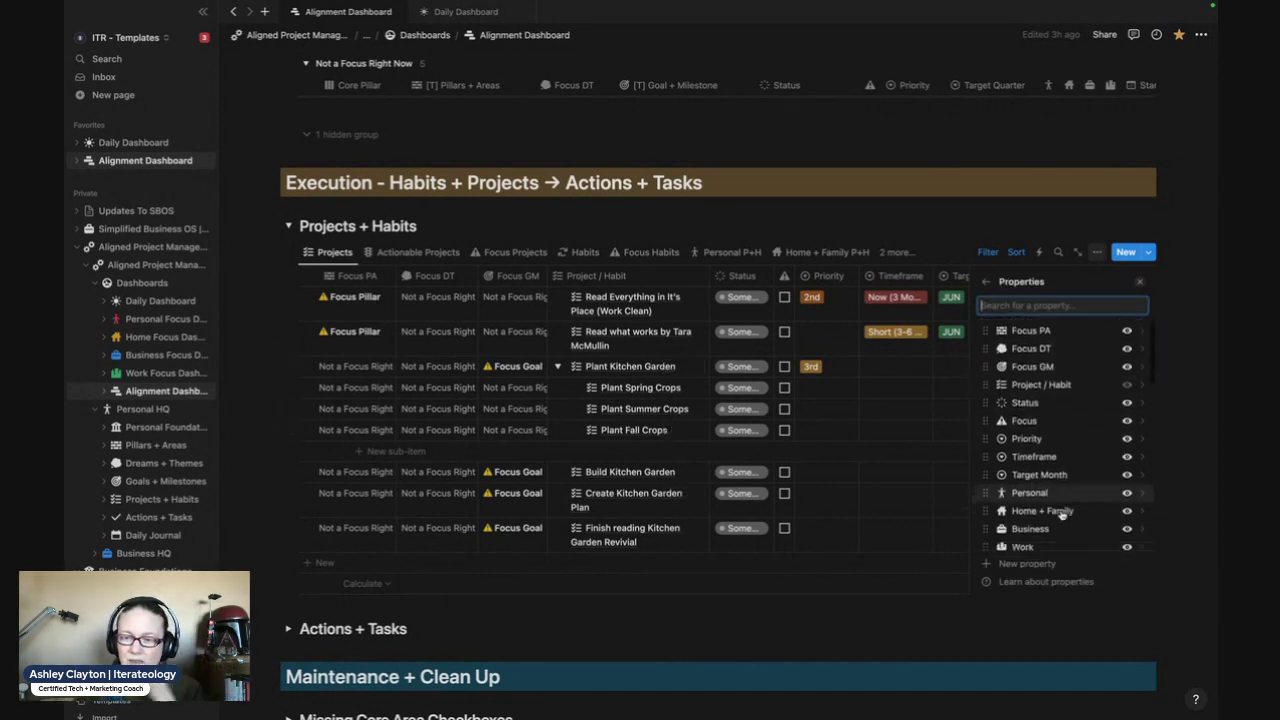
scroll(1062, 515, down, 3)
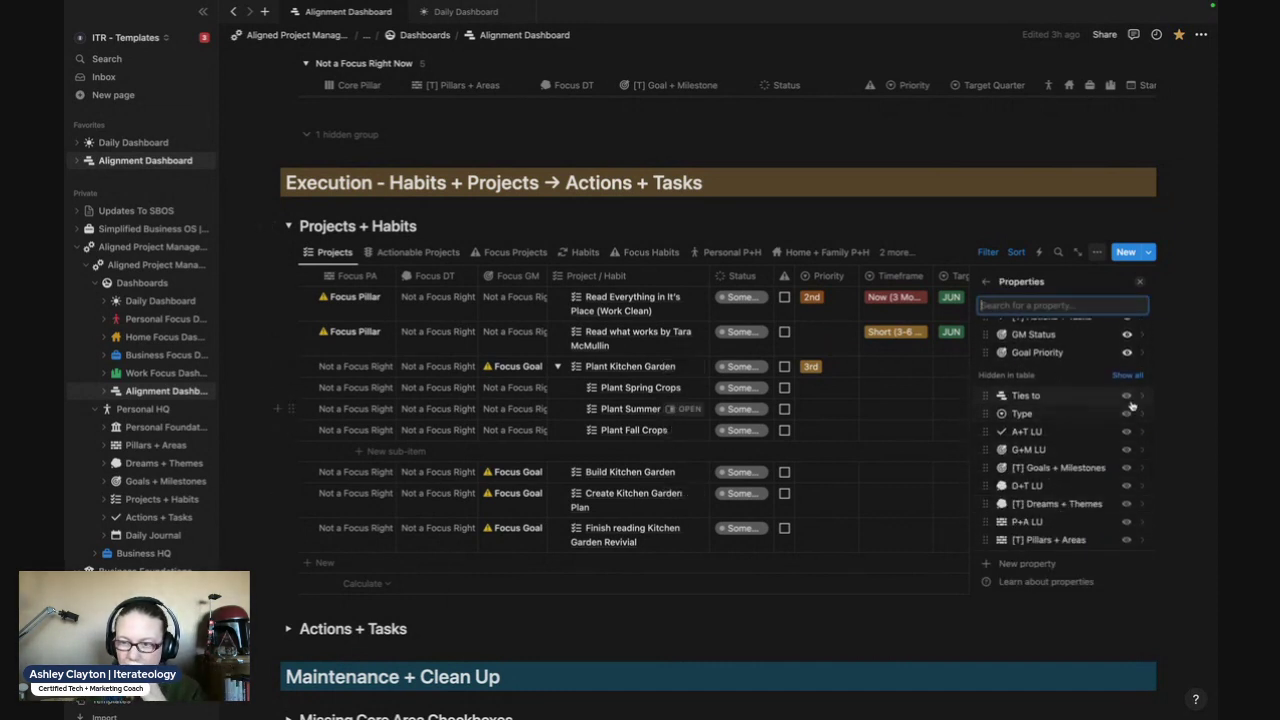
click(1127, 399)
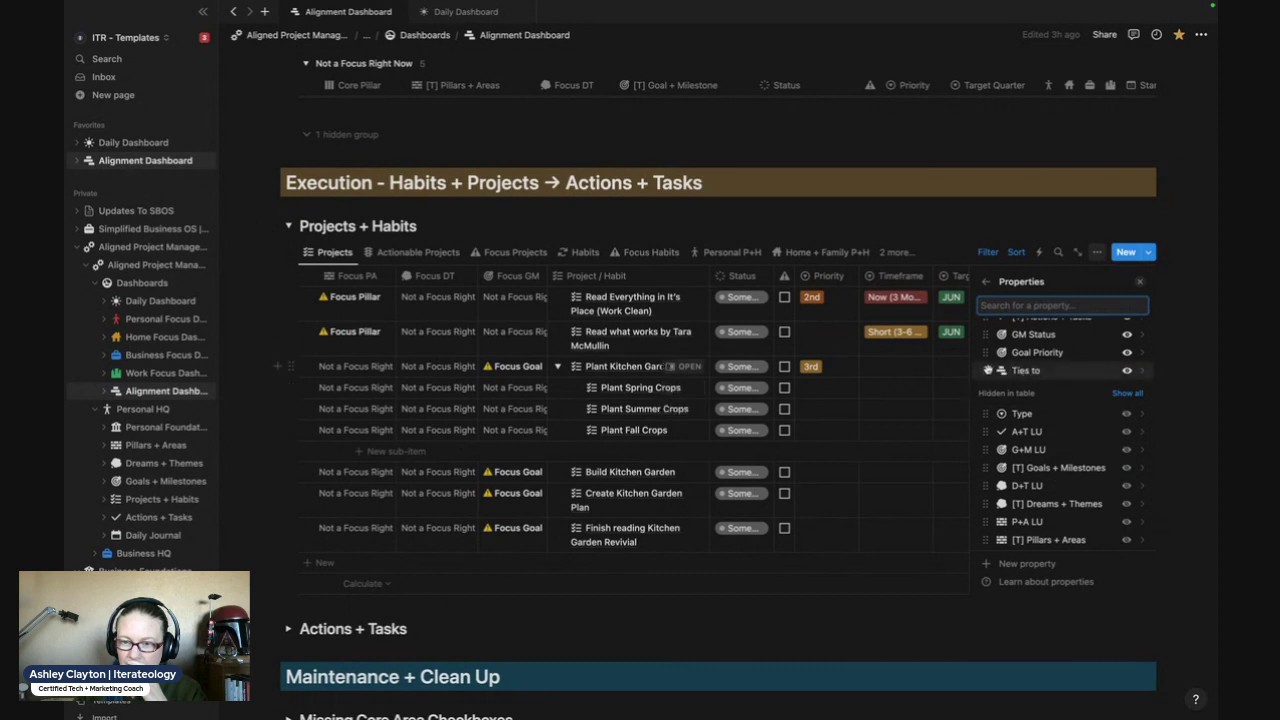
Place the Ties to column between Status and Focus in the Projects view and make it slightly narrower.
drag(987, 358, 985, 405)
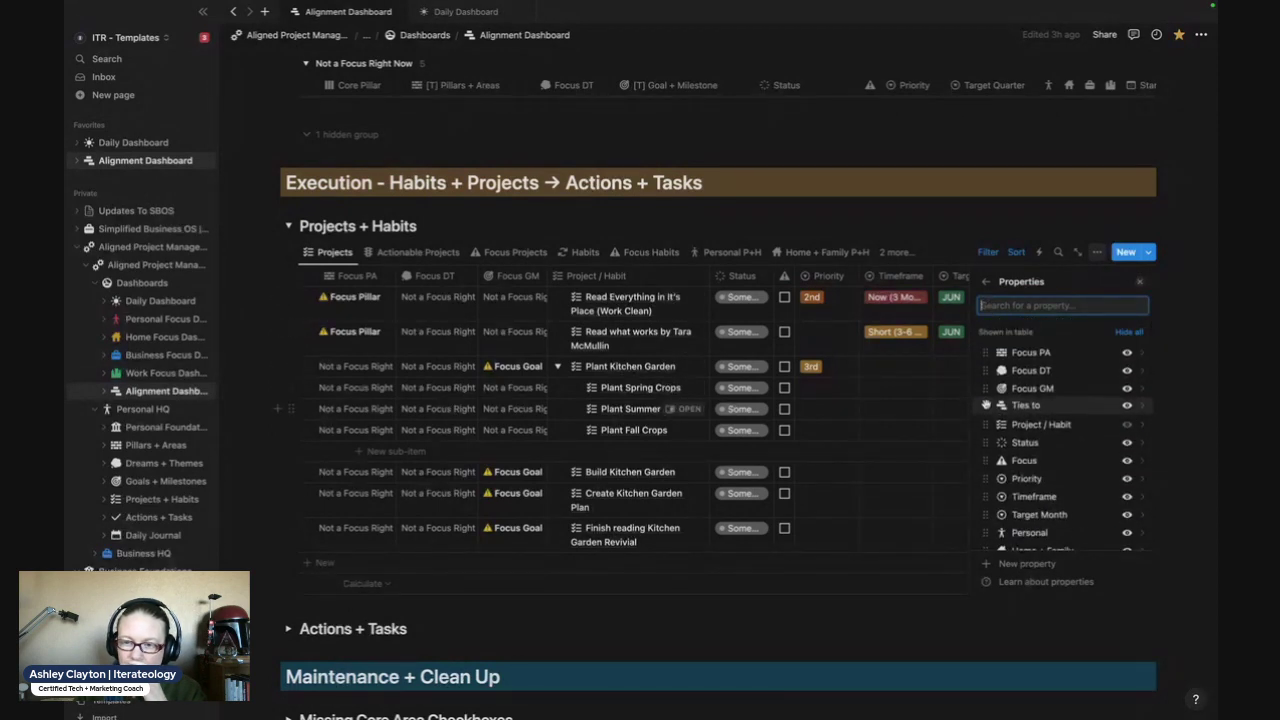
drag(986, 405, 988, 443)
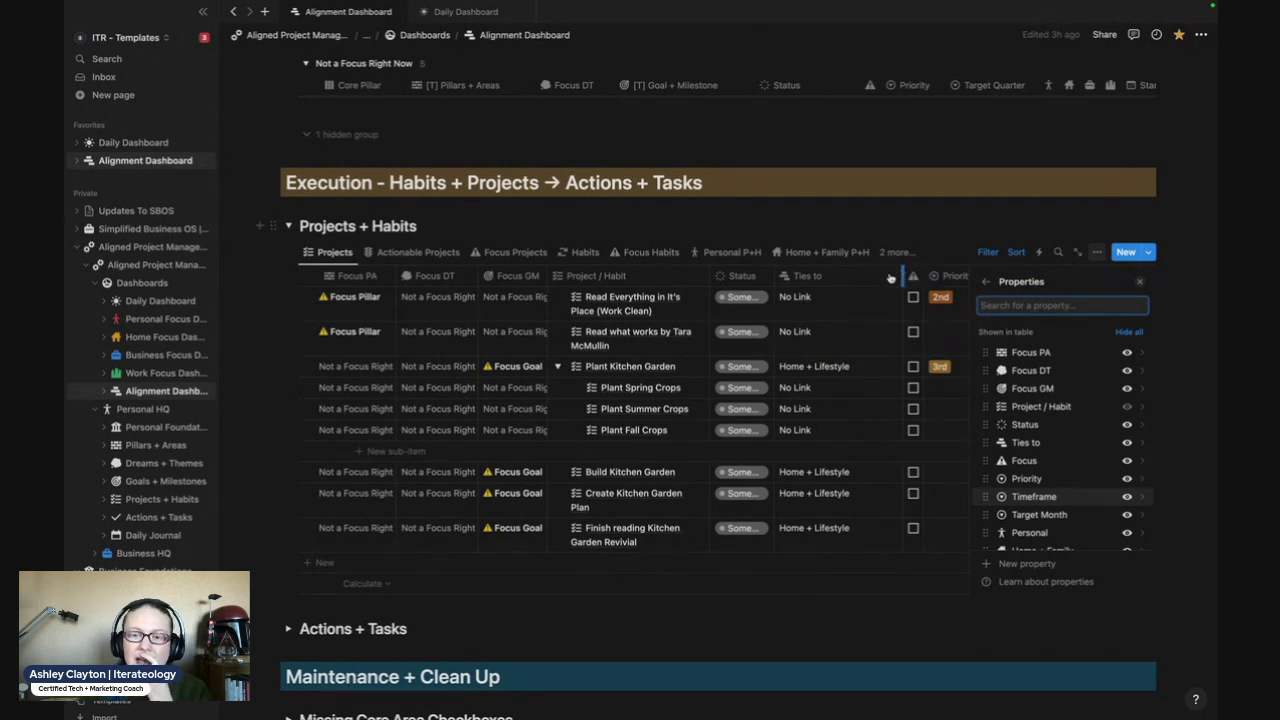
drag(890, 278, 874, 280)
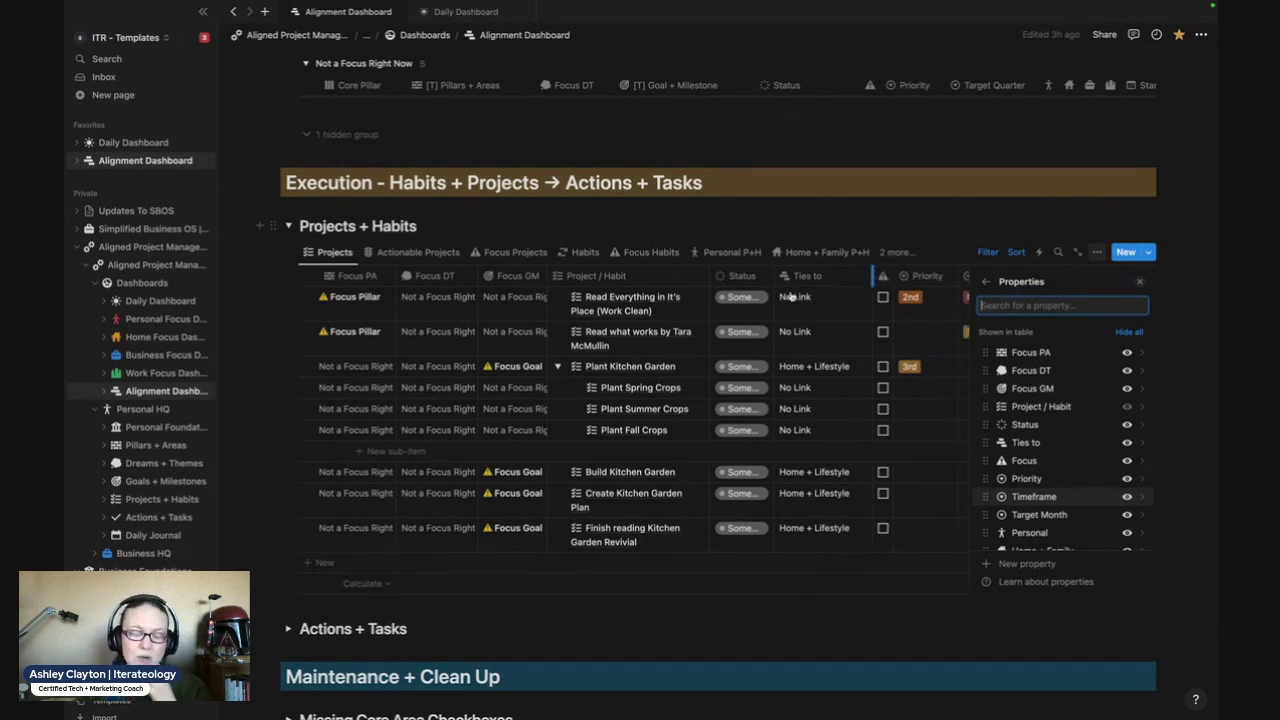
key(Escape)
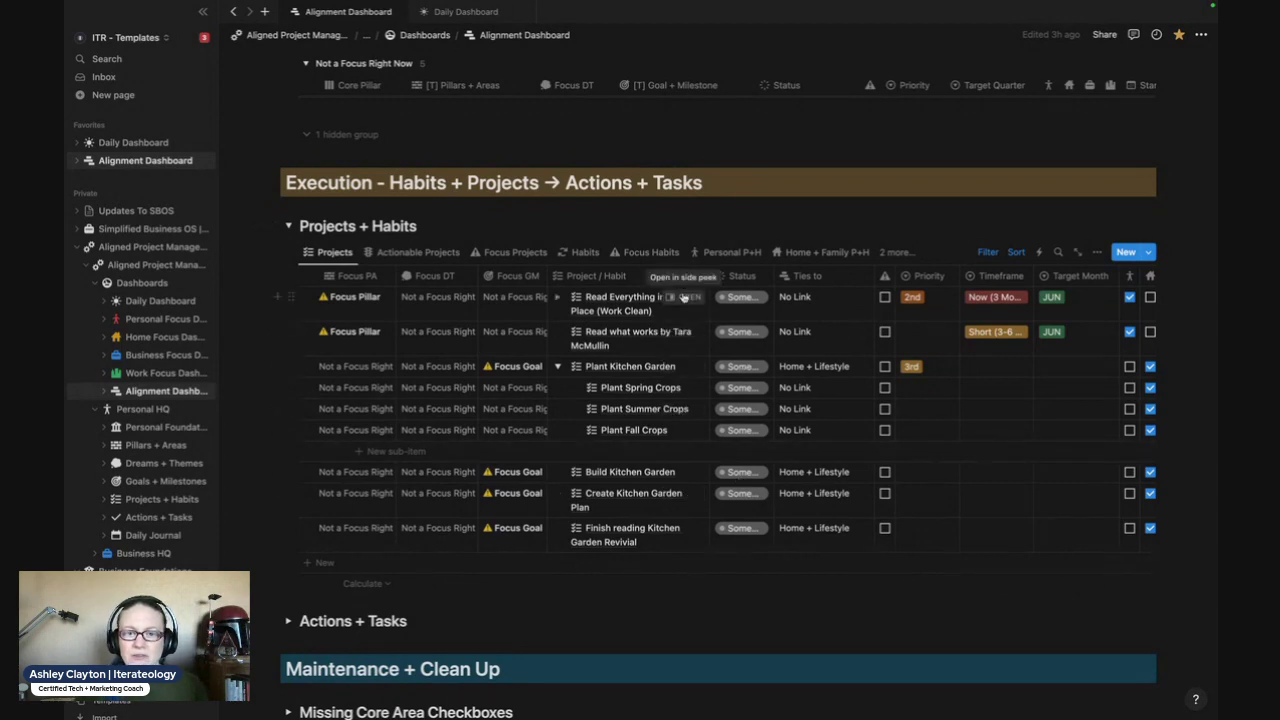
Link the Read Everything in It's Place project to the goal "Read 3 books on the topic of time management and productivity by the end of June 2024".
scroll(784, 378, down, 3)
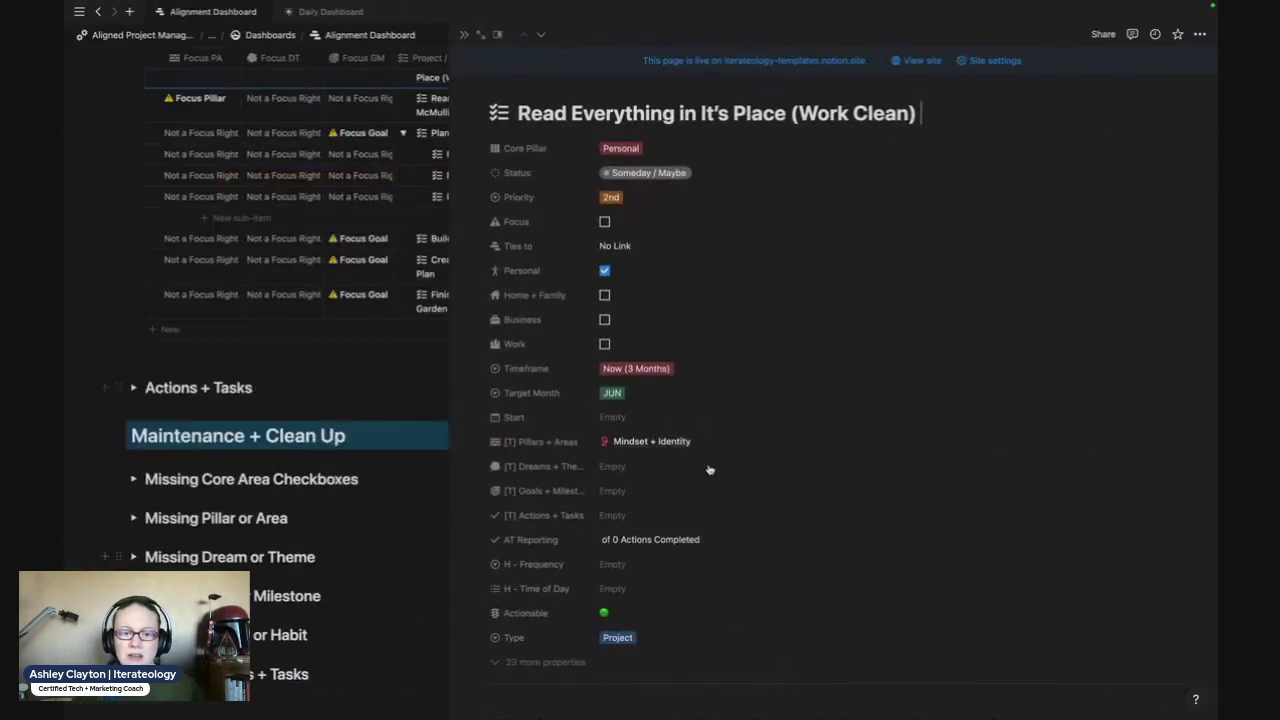
click(630, 492)
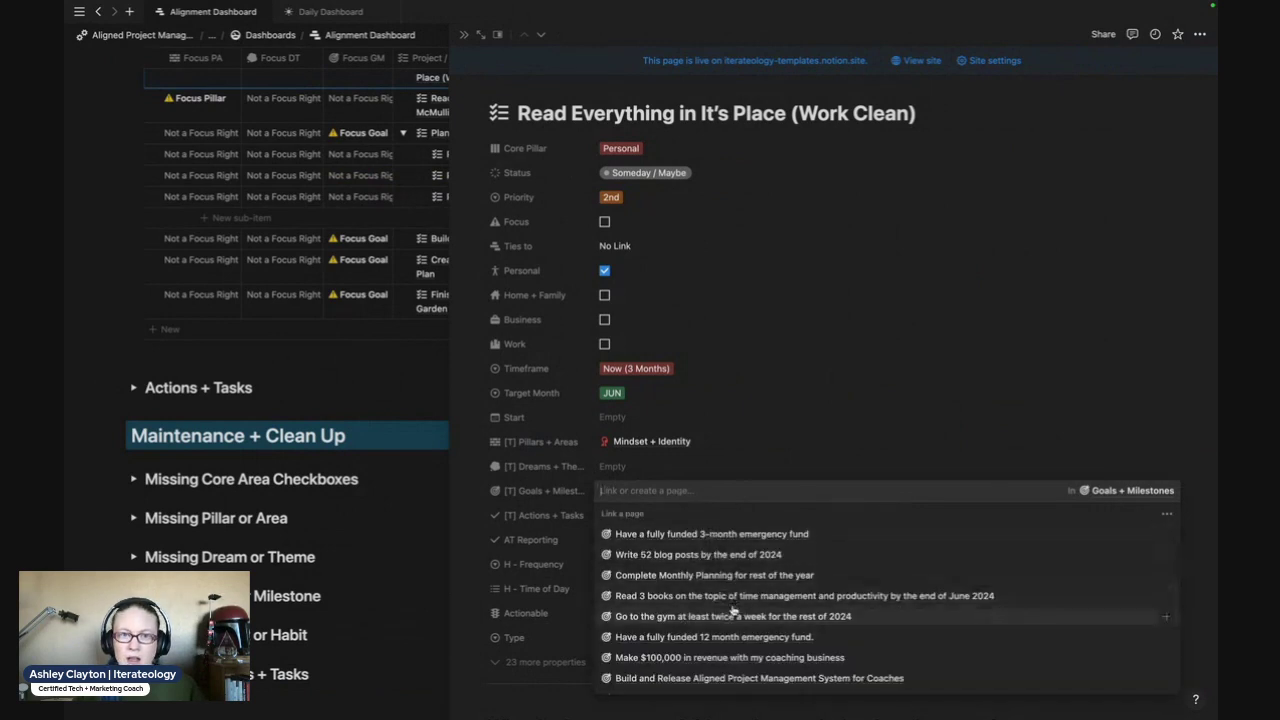
scroll(760, 620, down, 1)
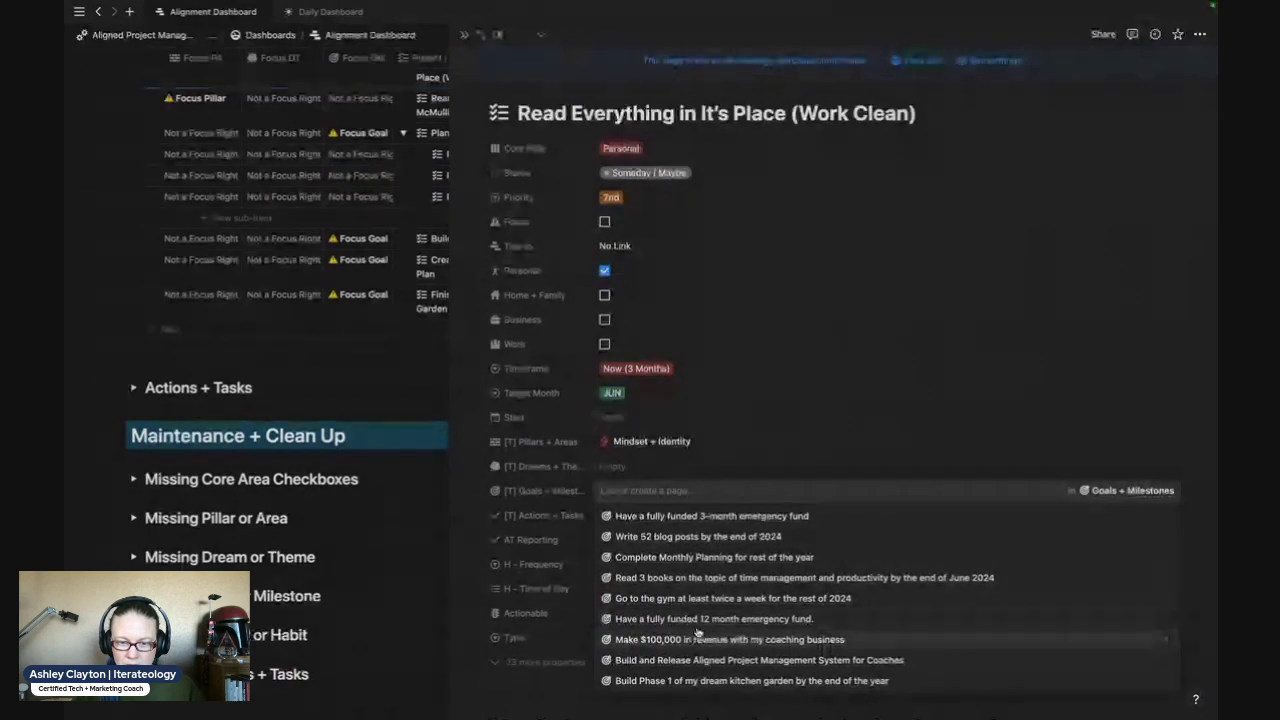
click(715, 584)
click(535, 378)
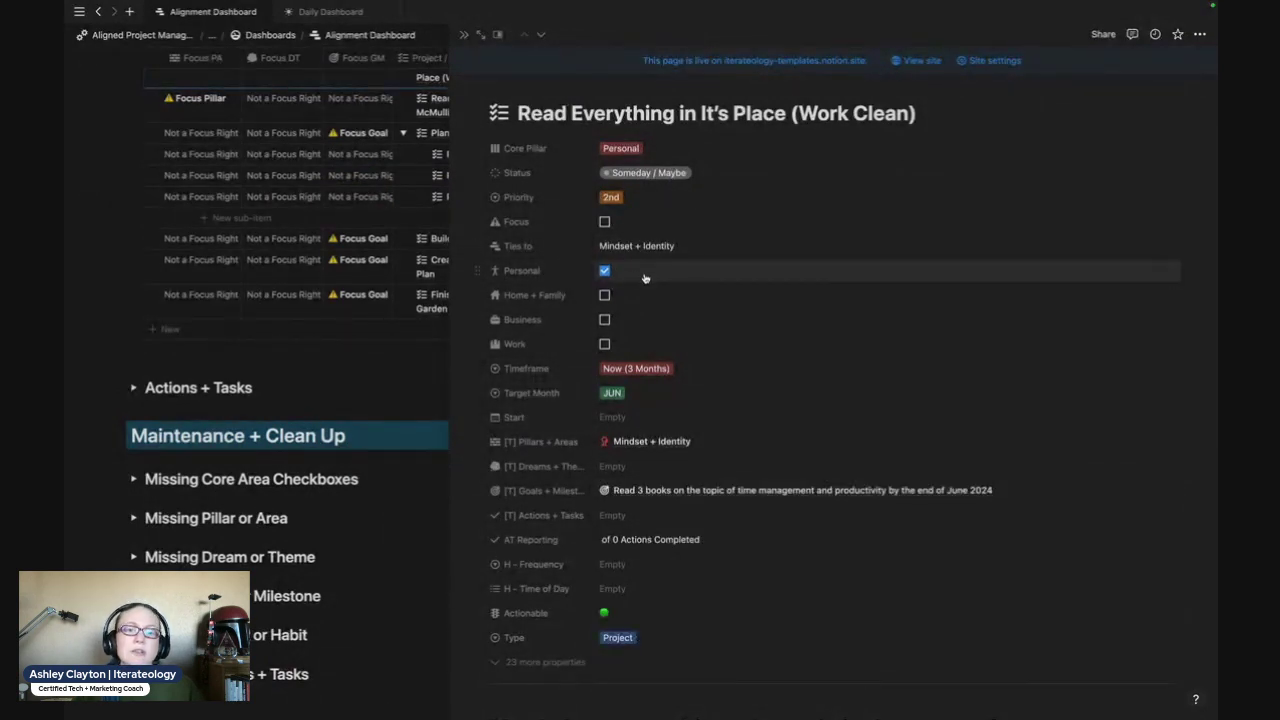
Link the Read Everything in It's Place project to the theme "Live intentionally and plan regularly".
click(630, 472)
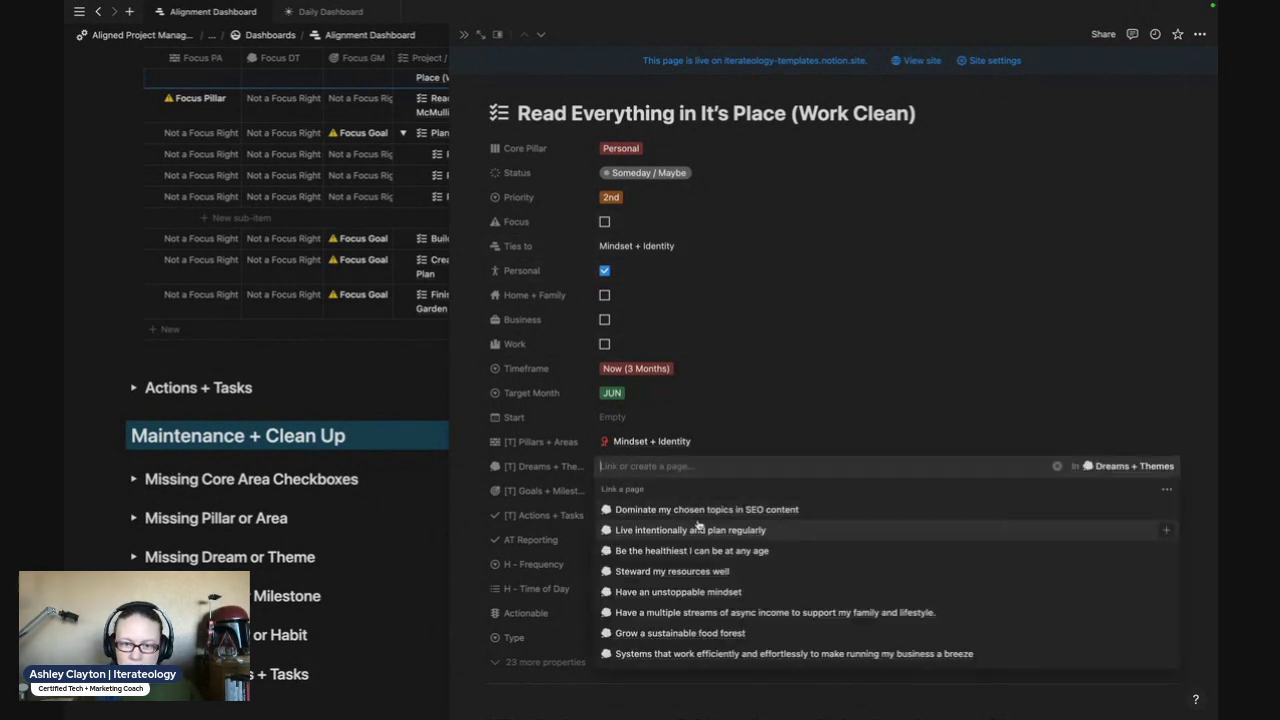
click(697, 531)
click(771, 306)
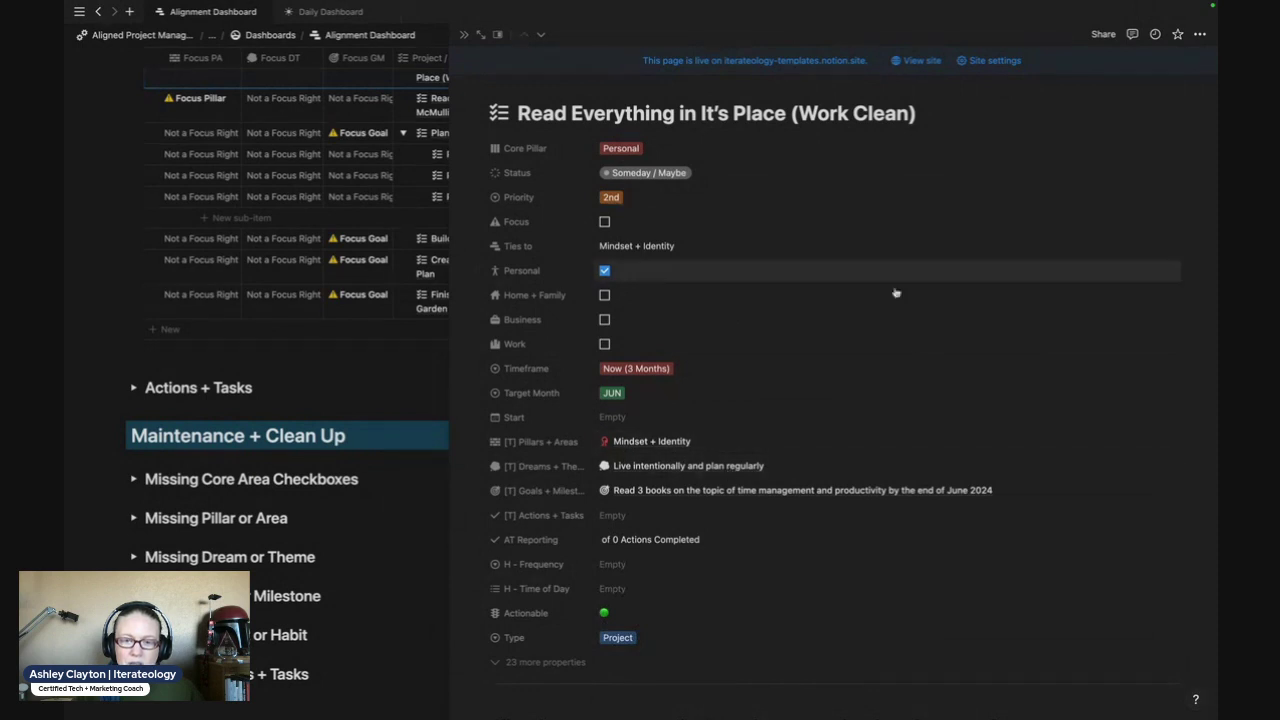
scroll(831, 420, down, 1)
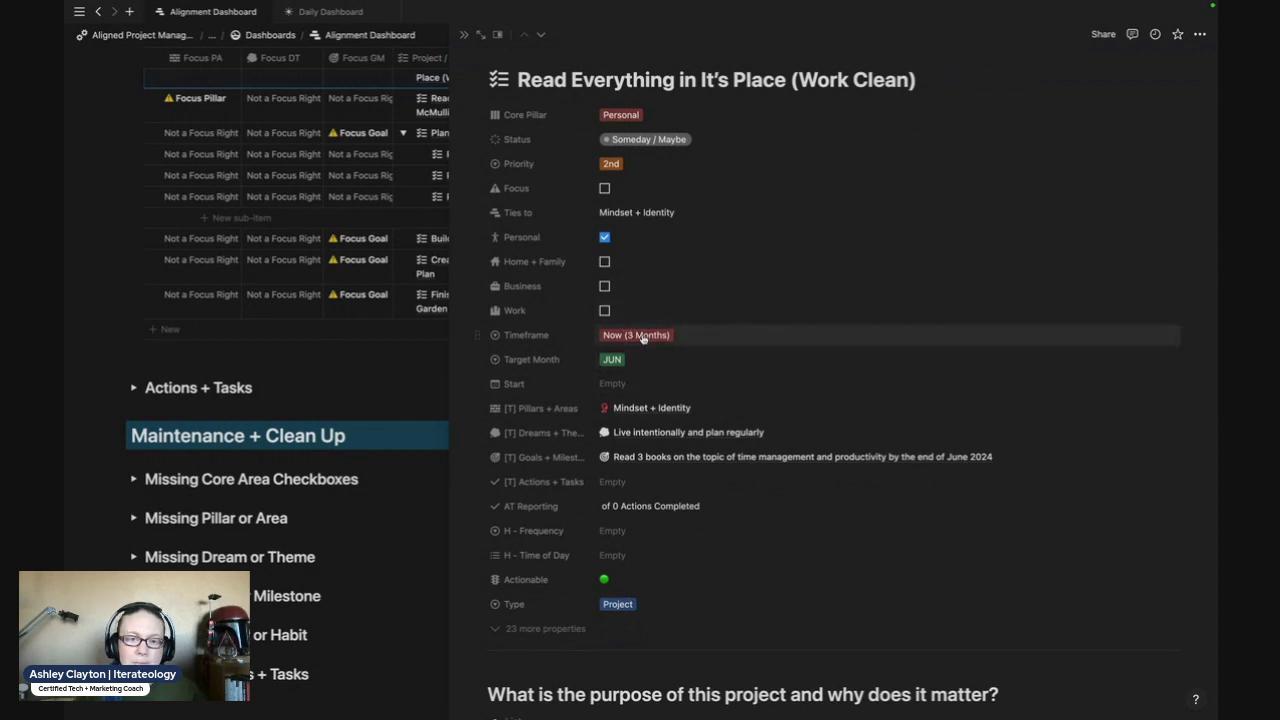
Check the Timeframe options of the Read Everything in It's Place project and set its Target Month to MAR.
click(643, 337)
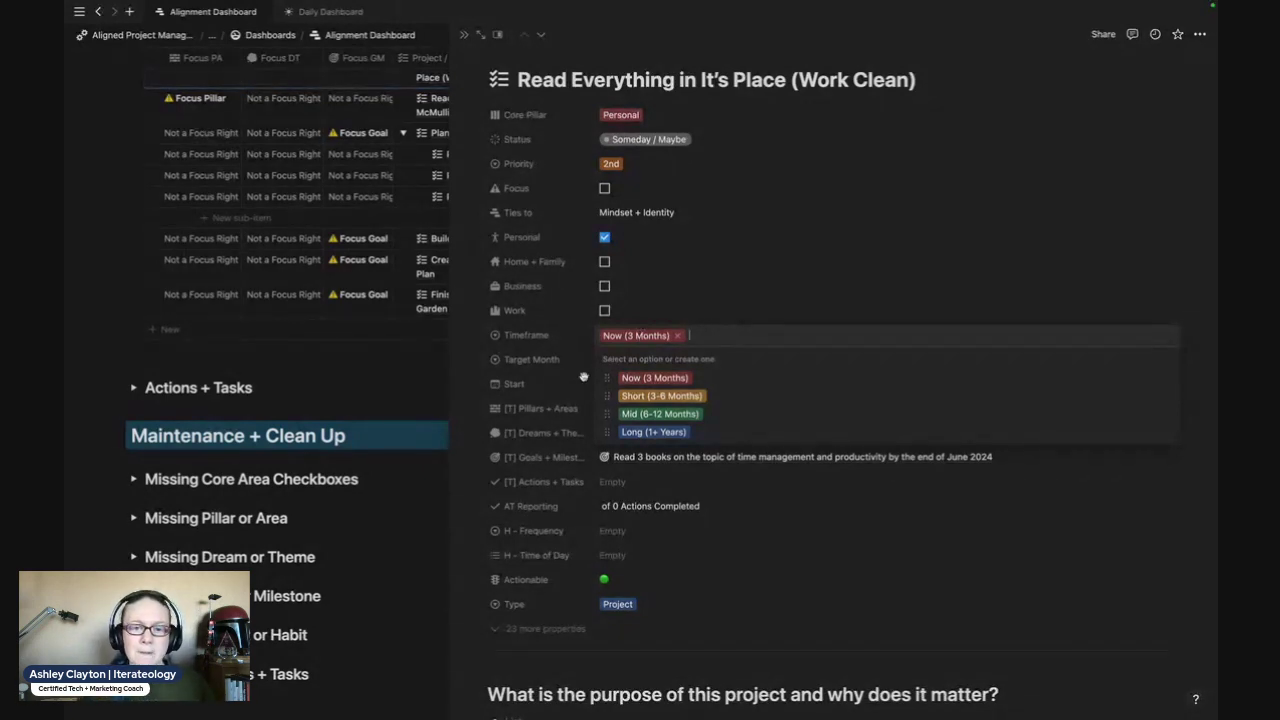
click(855, 603)
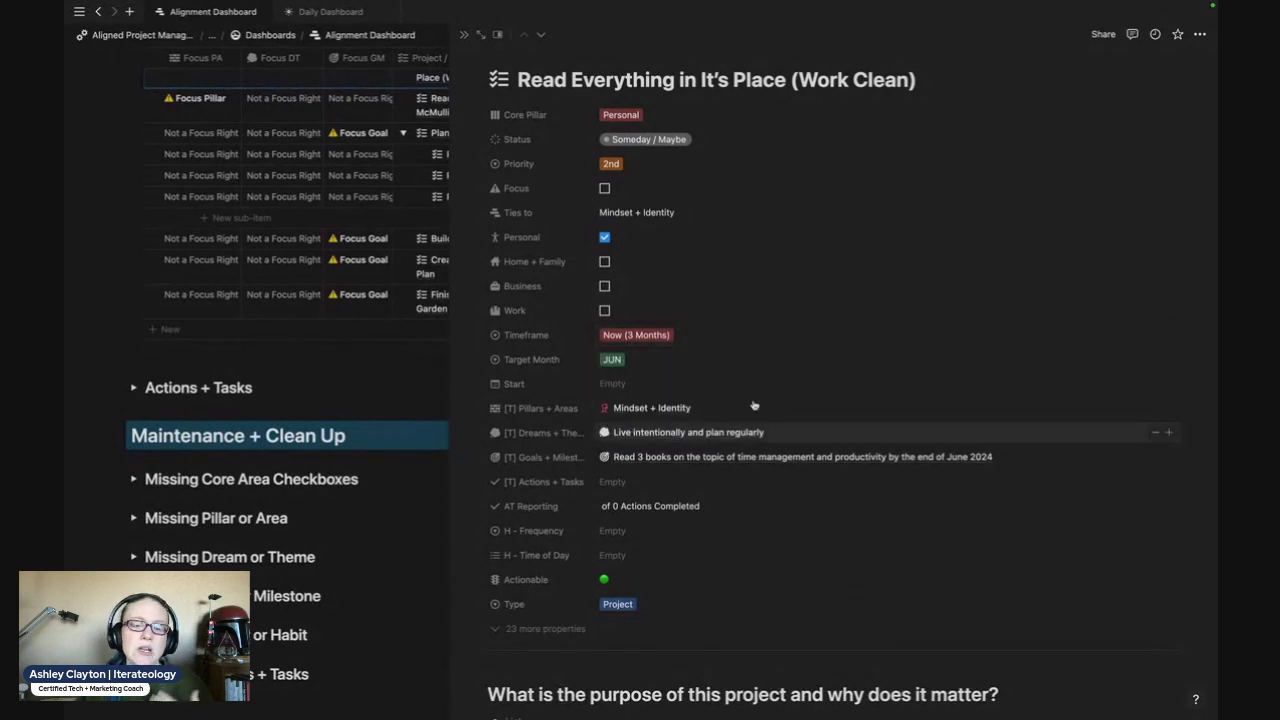
click(620, 360)
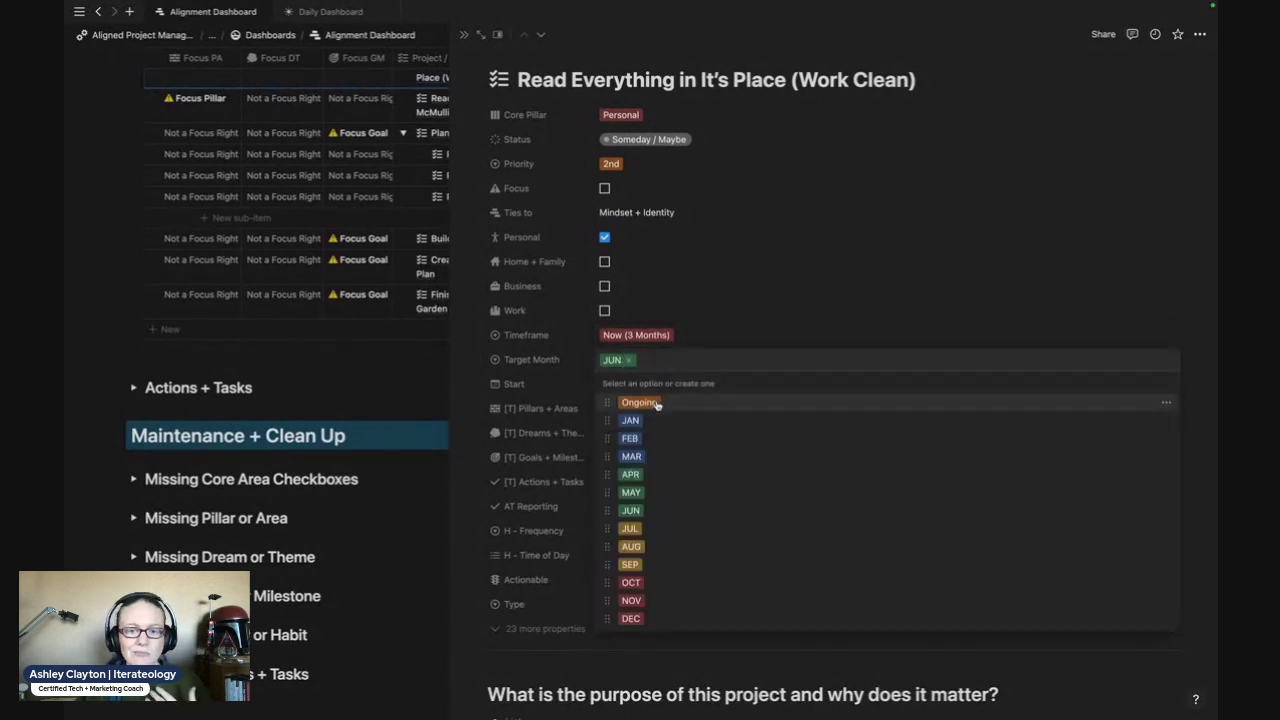
click(638, 457)
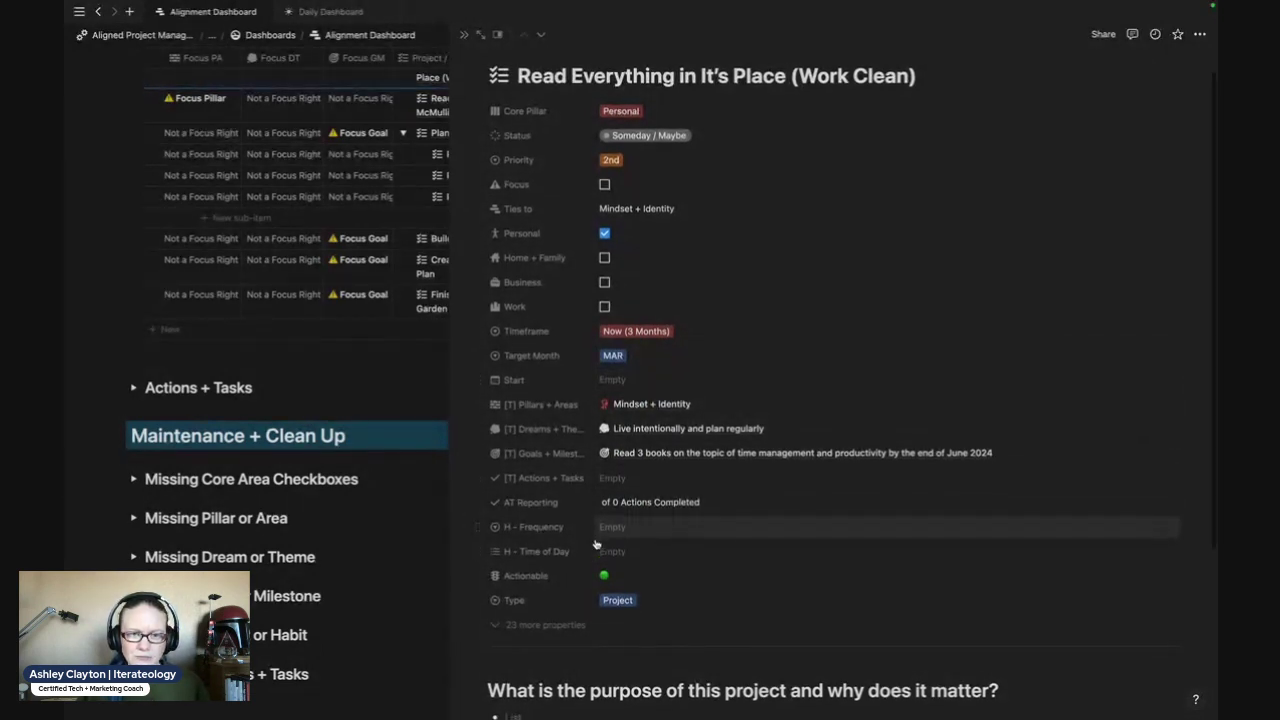
Make the hidden Deadline property always show on the project pages and place it directly below Start.
scroll(549, 622, down, 1)
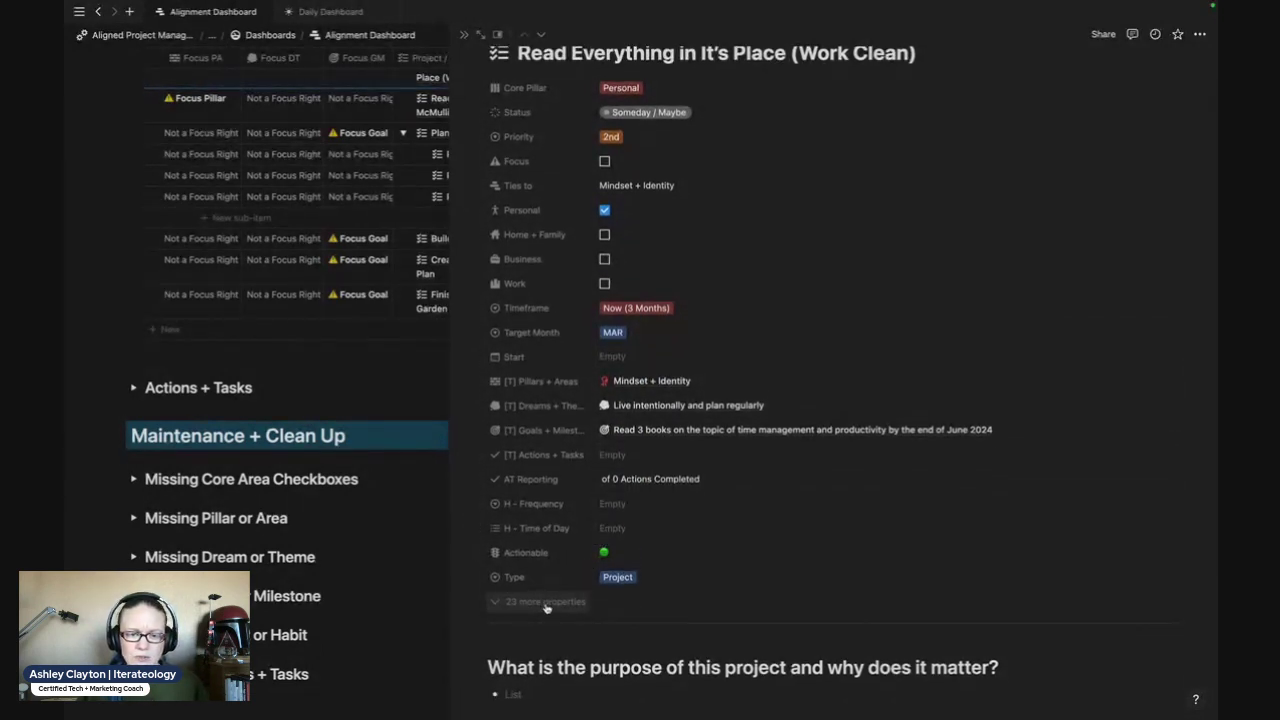
click(546, 603)
scroll(580, 597, down, 3)
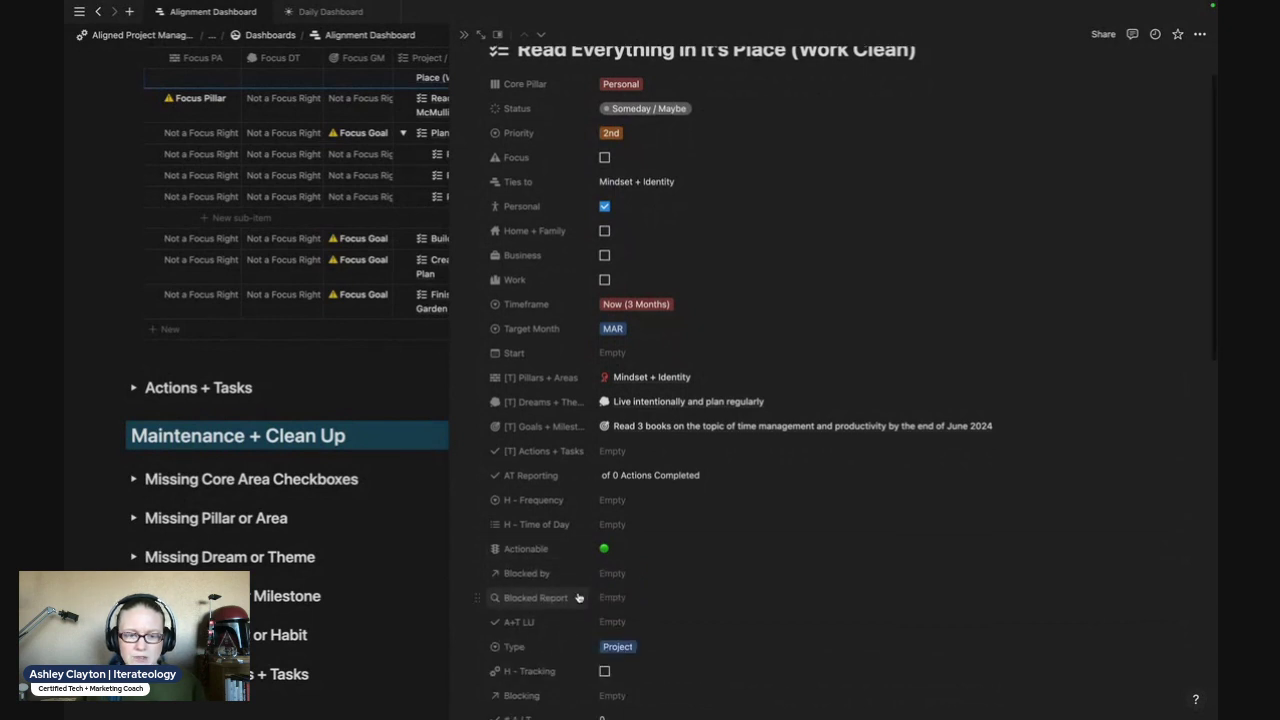
scroll(578, 594, down, 10)
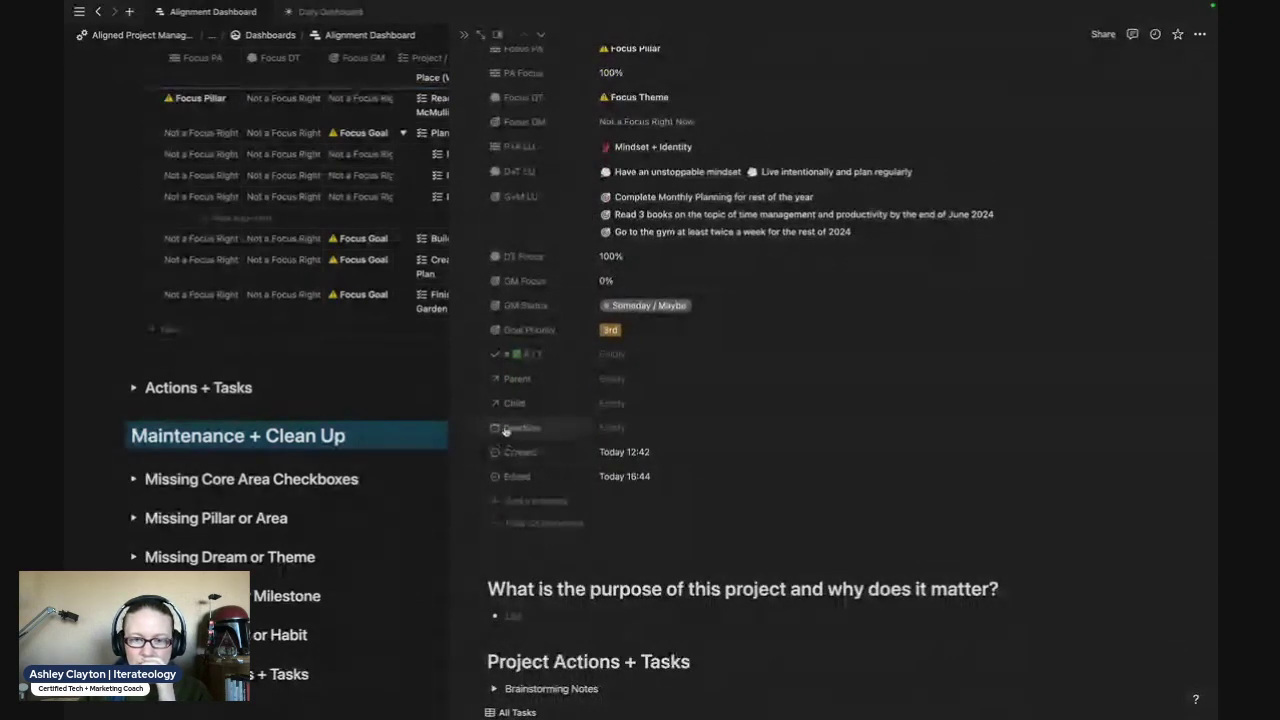
click(506, 428)
mouse_move(547, 496)
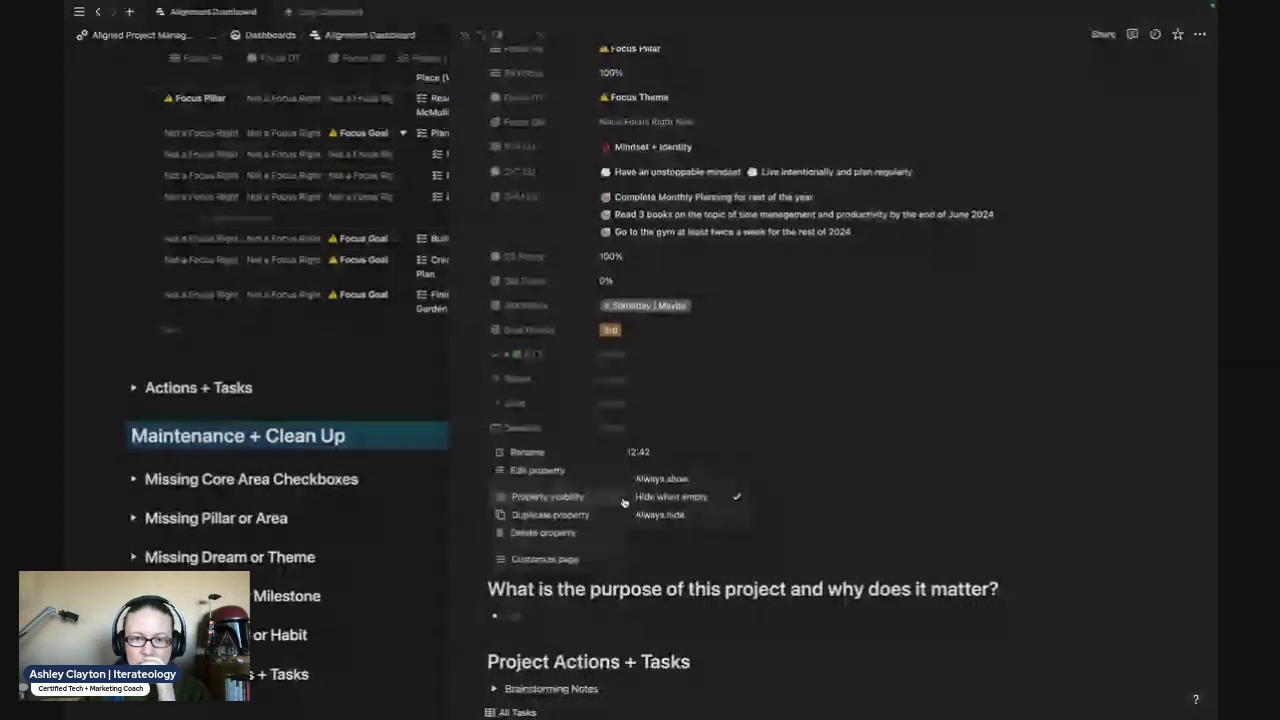
click(710, 480)
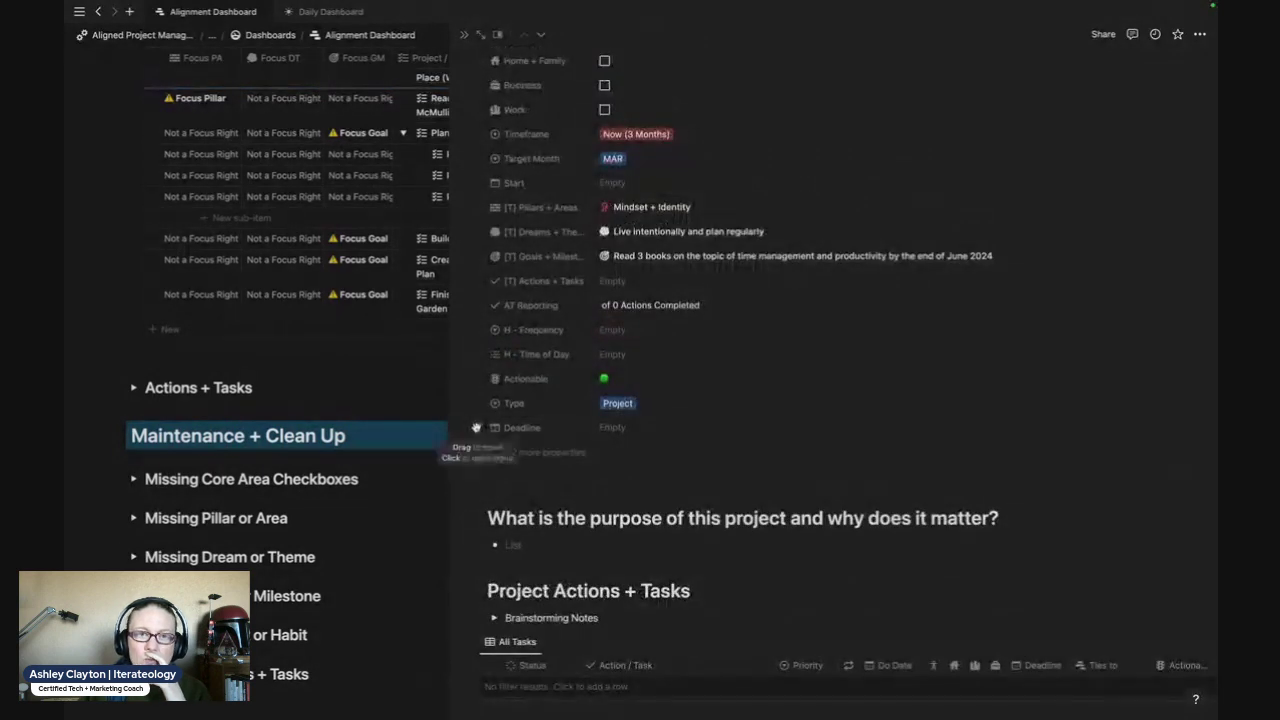
drag(488, 429, 491, 216)
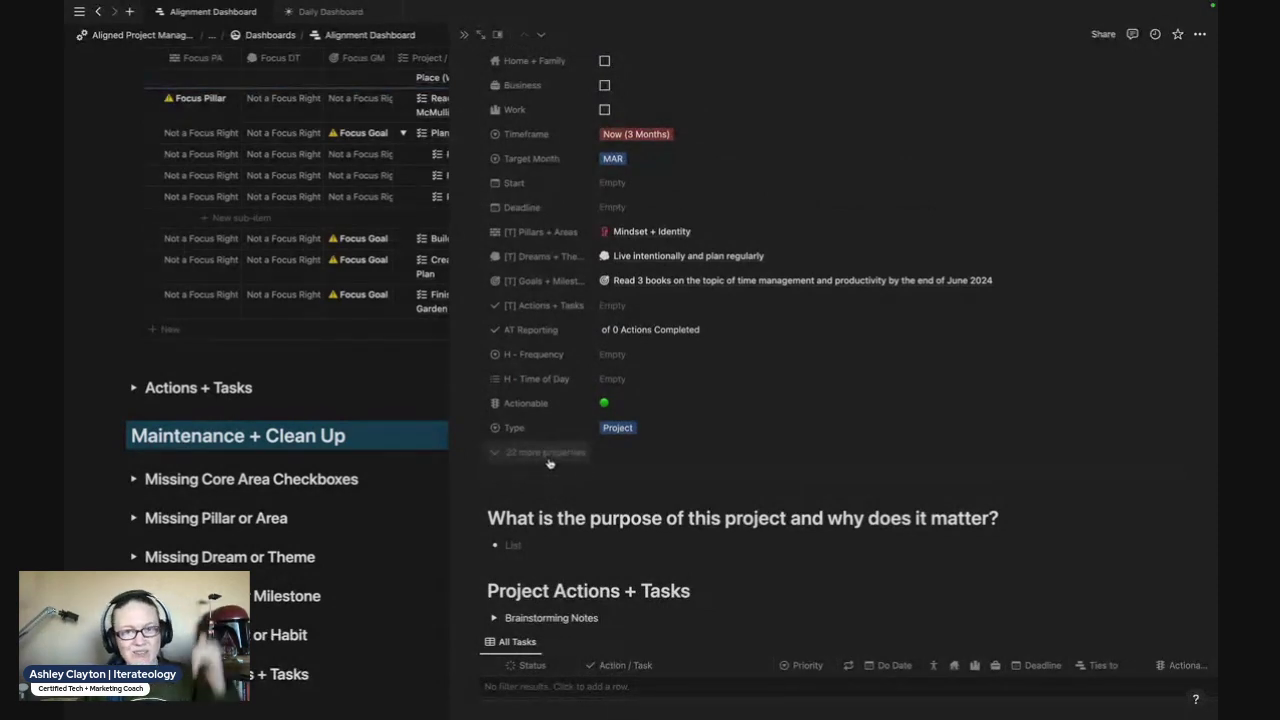
Examine the properties of Read Everything in It's Place, Read what works and Plant Kitchen Garden, including its child projects, and return to the dashboard.
scroll(566, 317, up, 1)
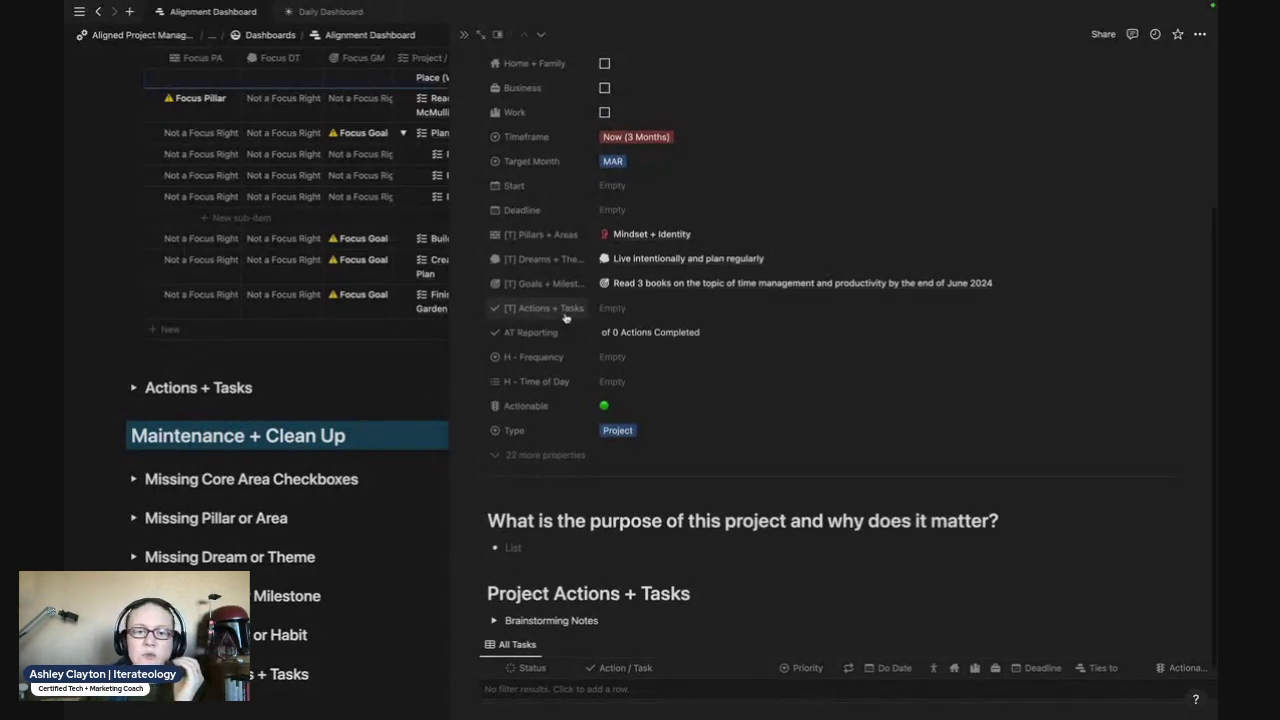
scroll(640, 460, up, 3)
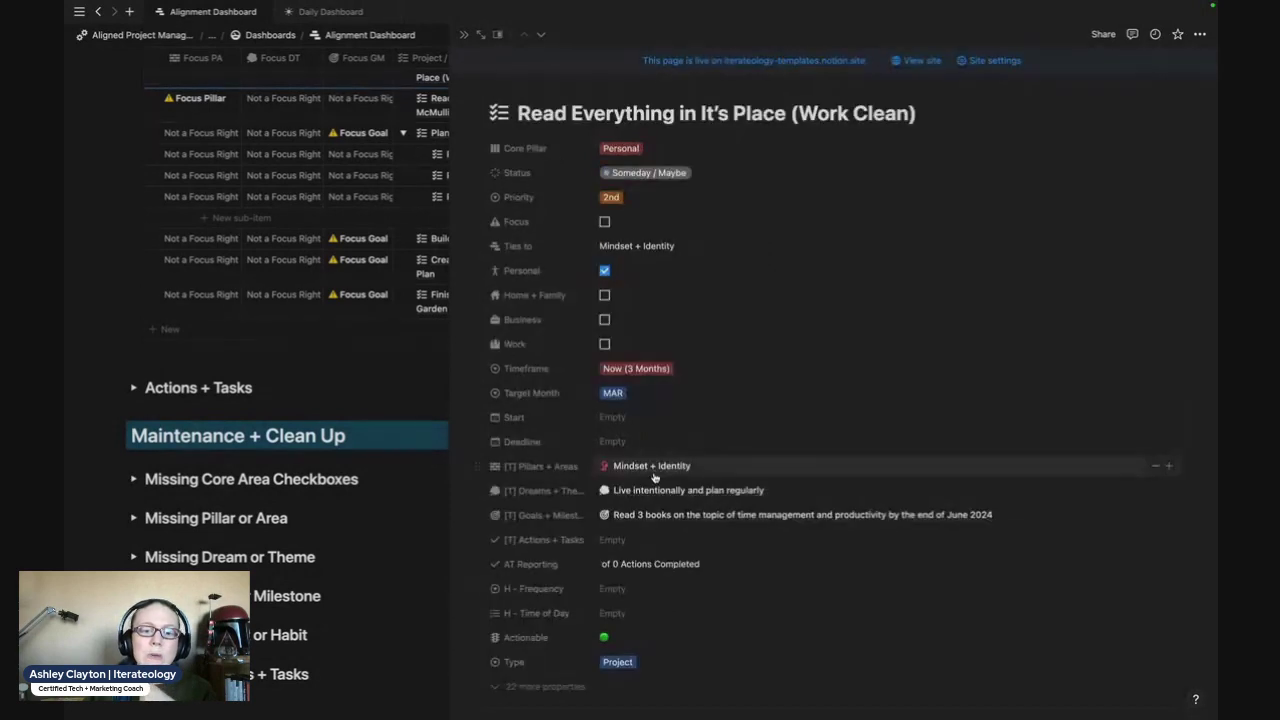
scroll(648, 468, down, 4)
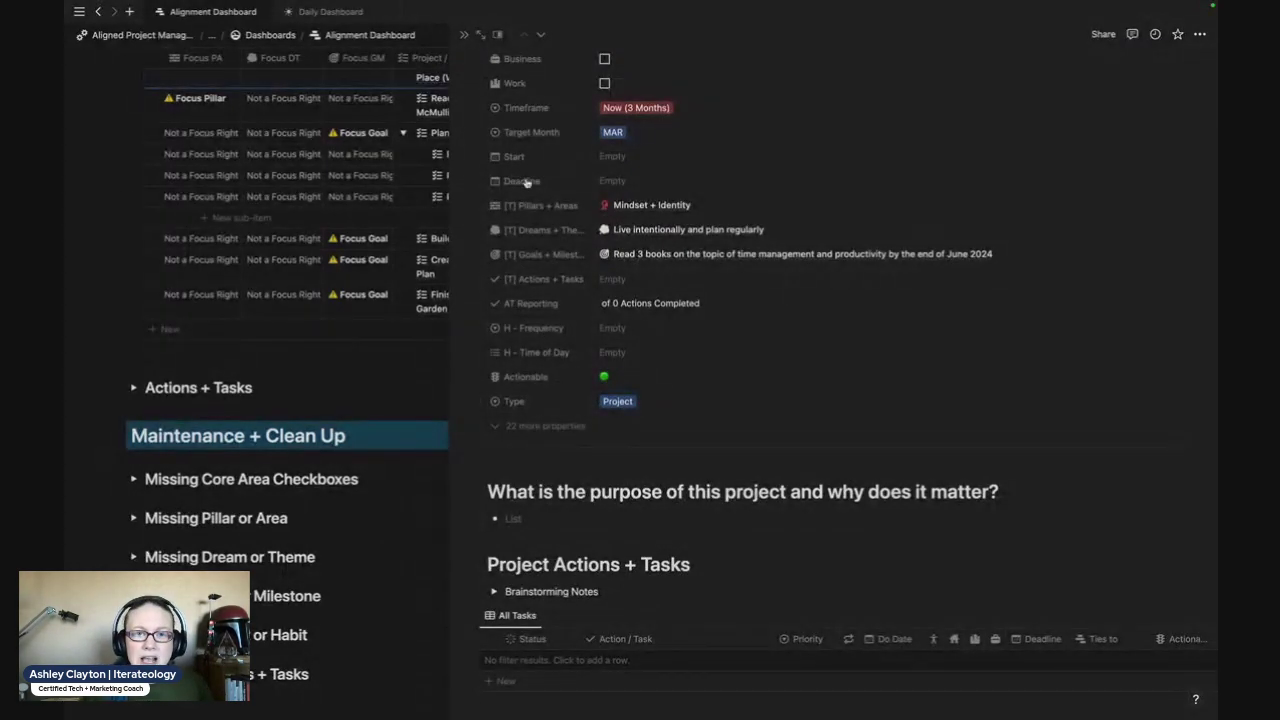
scroll(565, 215, up, 1)
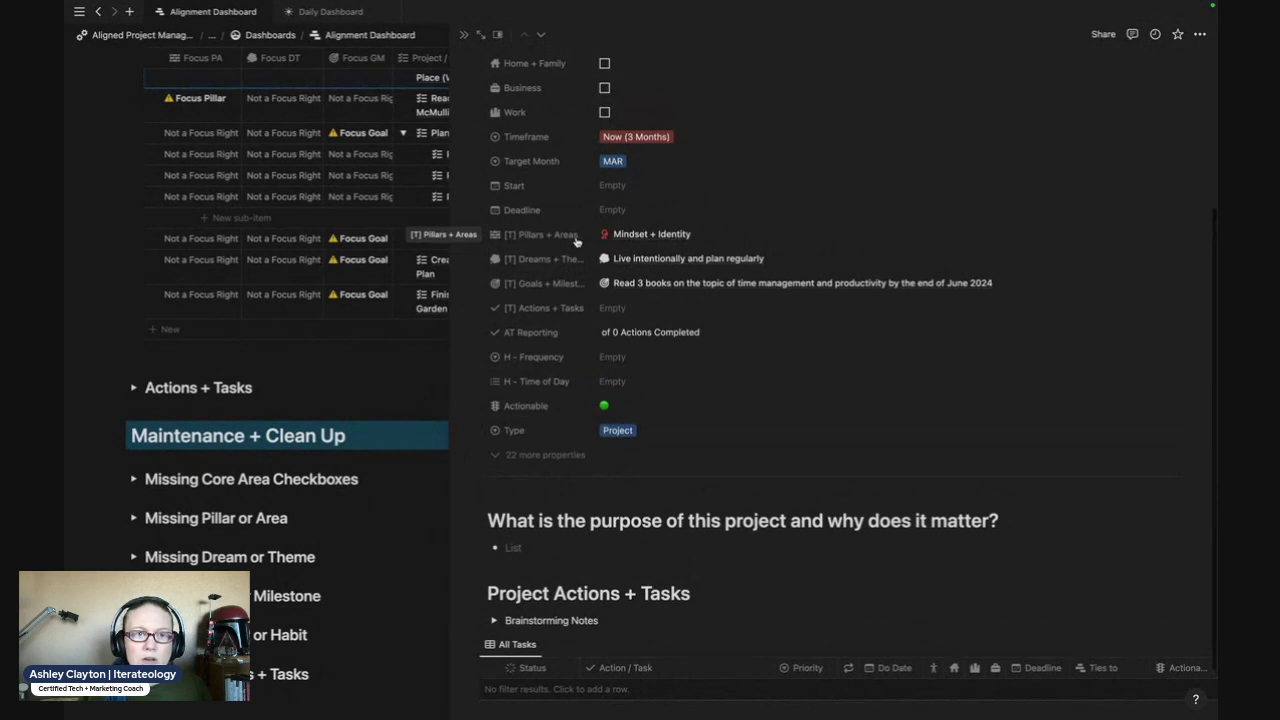
scroll(521, 92, up, 1)
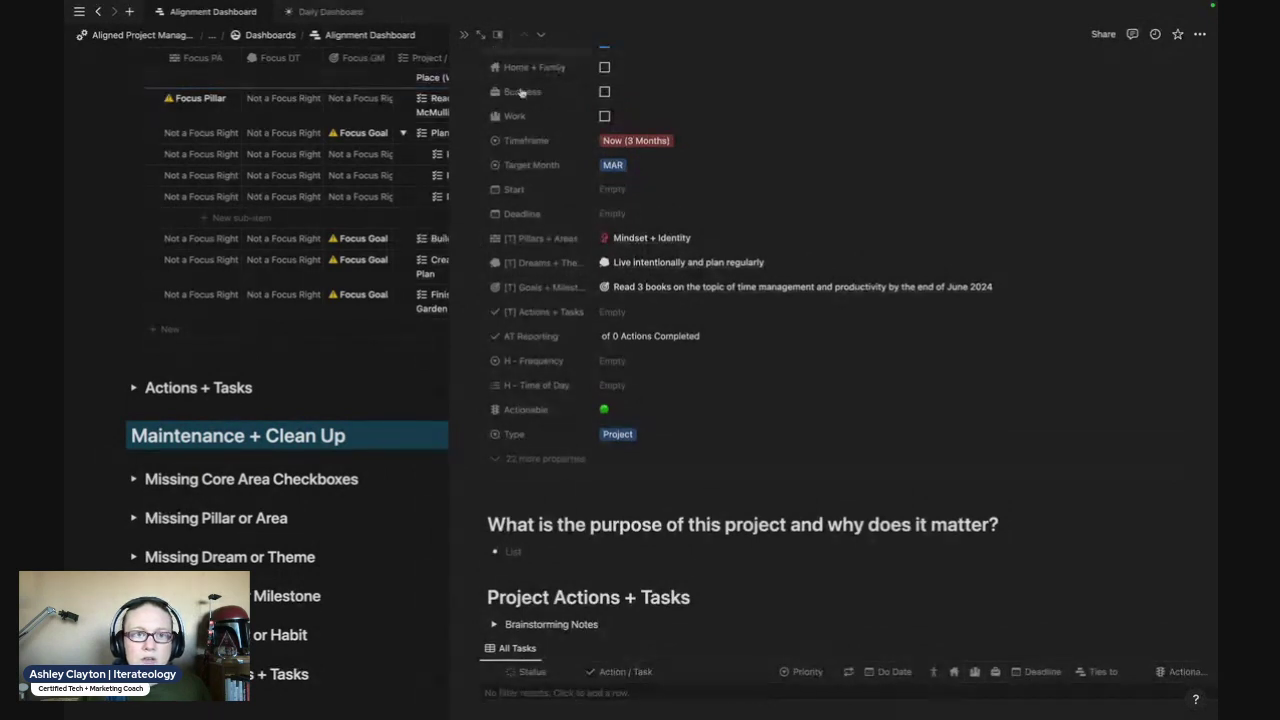
click(541, 40)
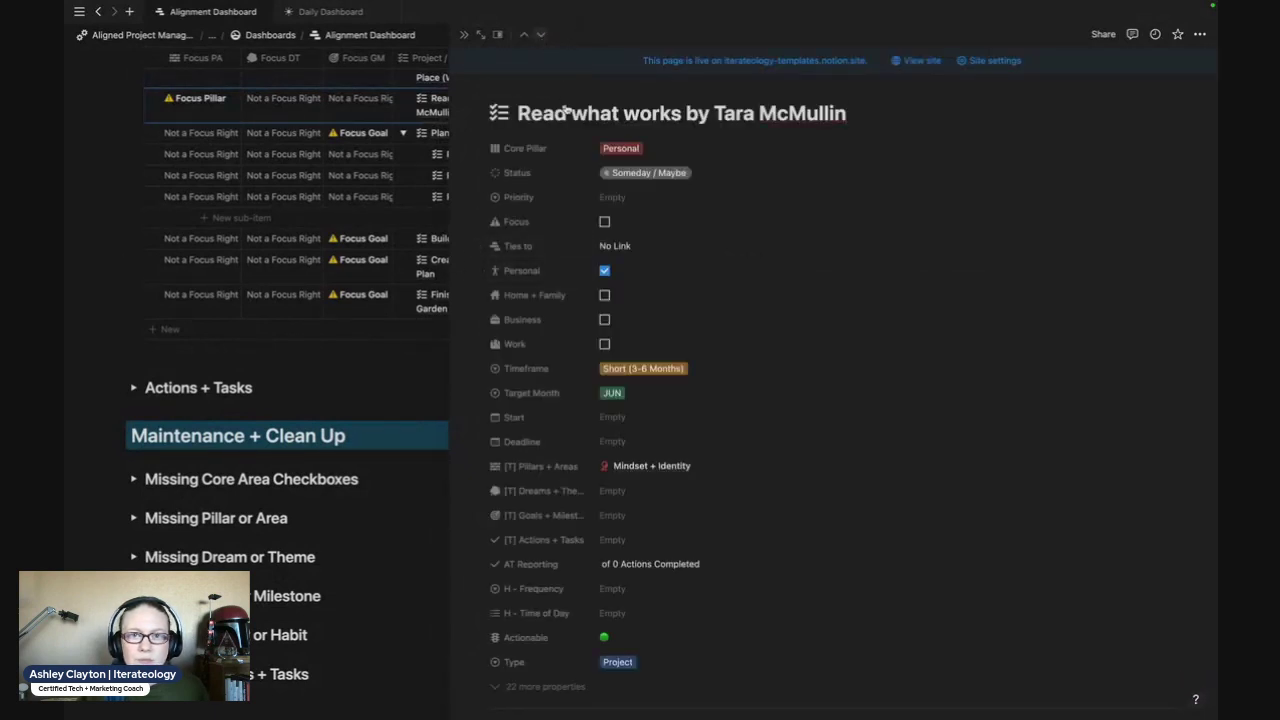
key(ctrl+shift+j)
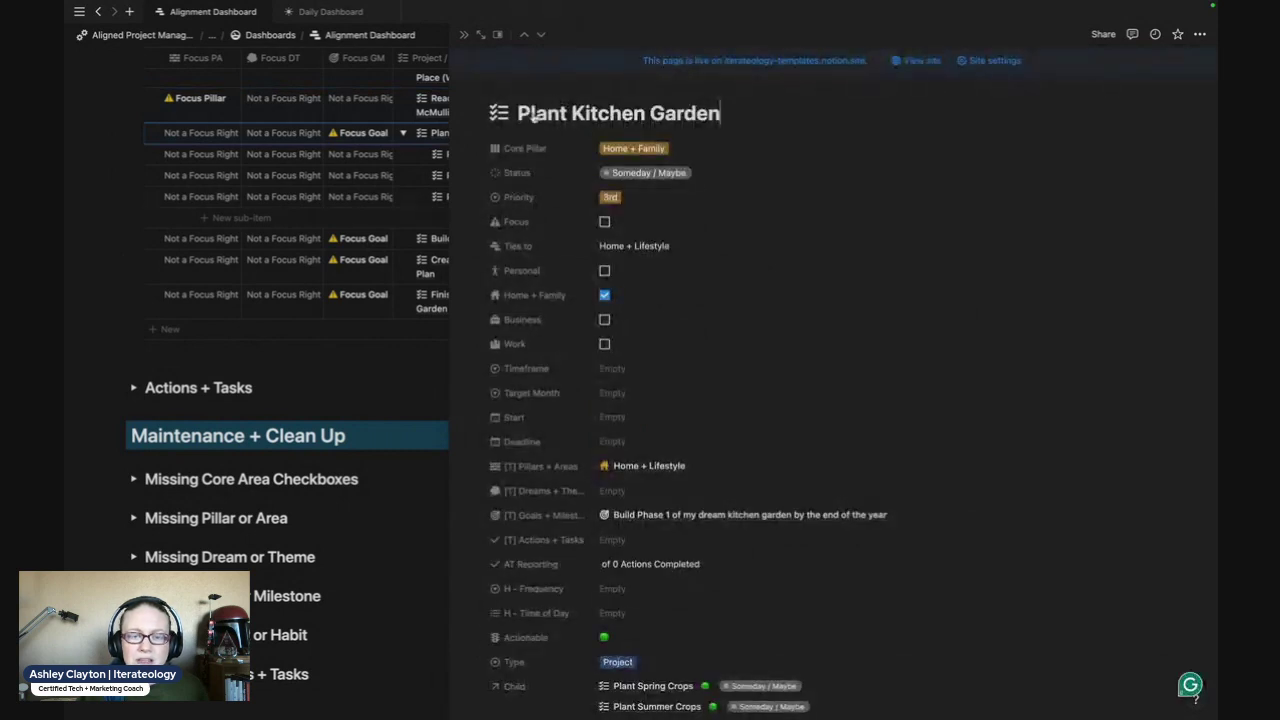
scroll(568, 482, down, 3)
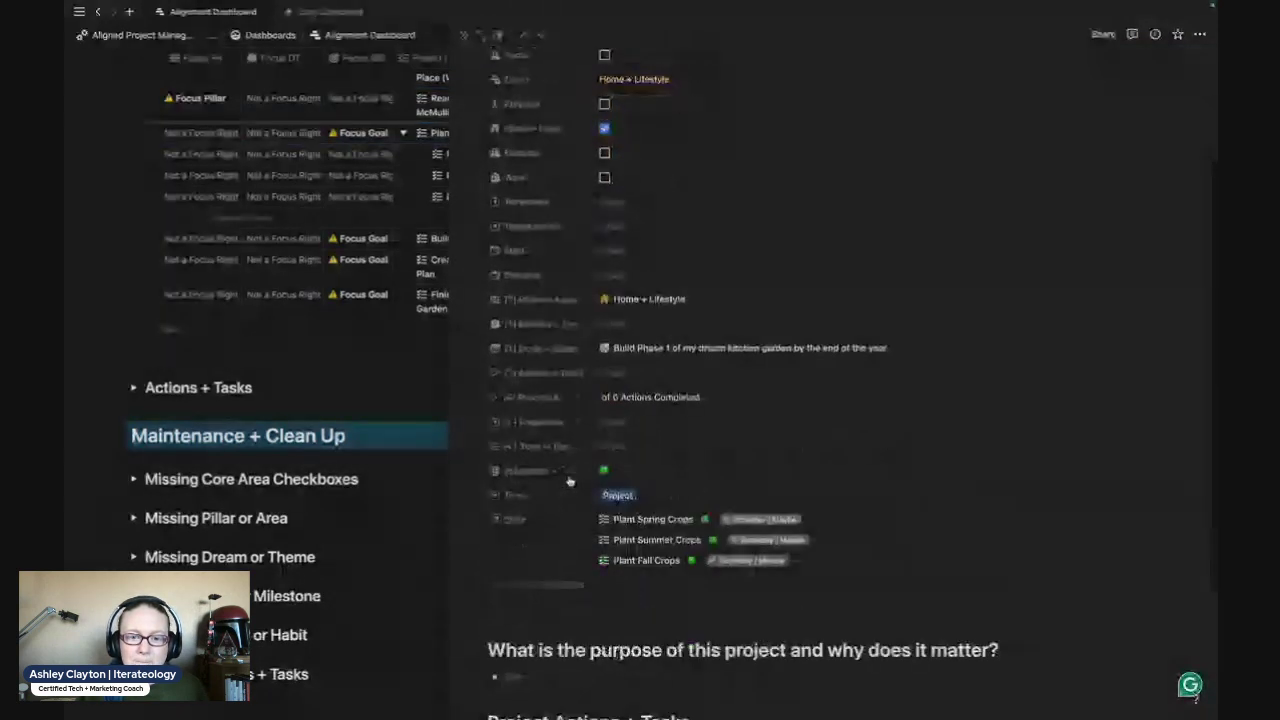
scroll(568, 482, down, 2)
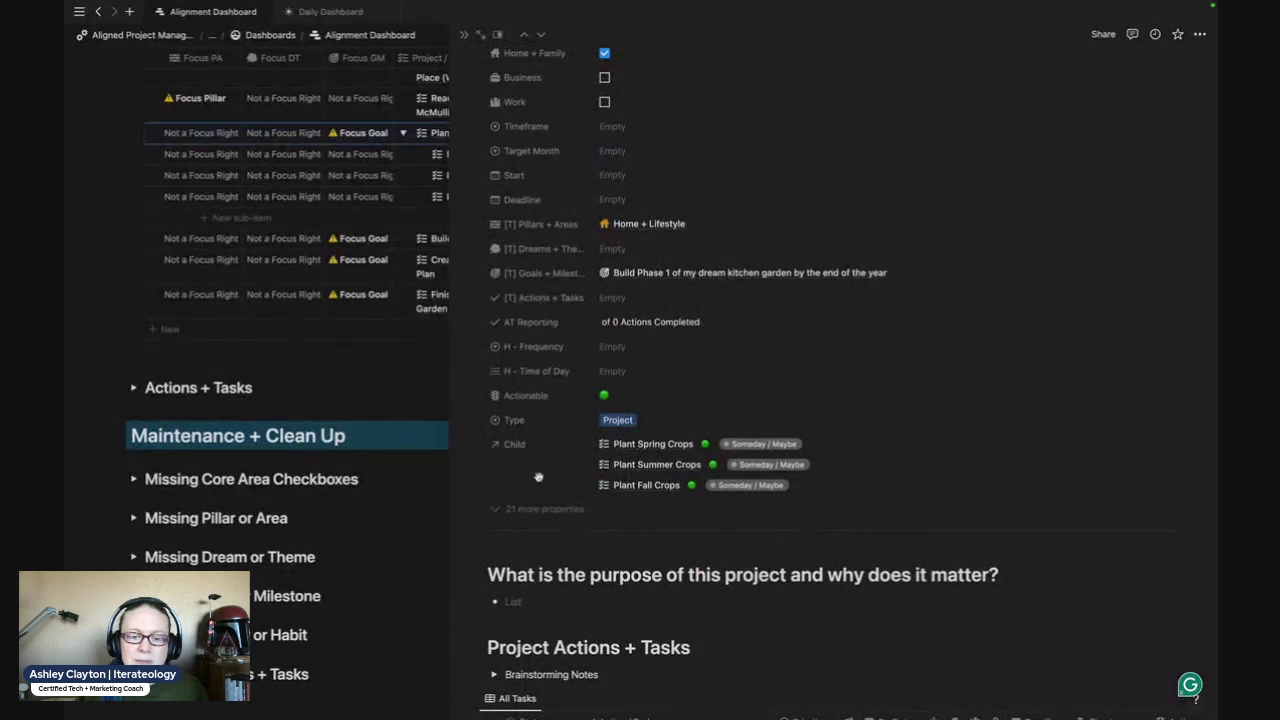
scroll(552, 354, up, 5)
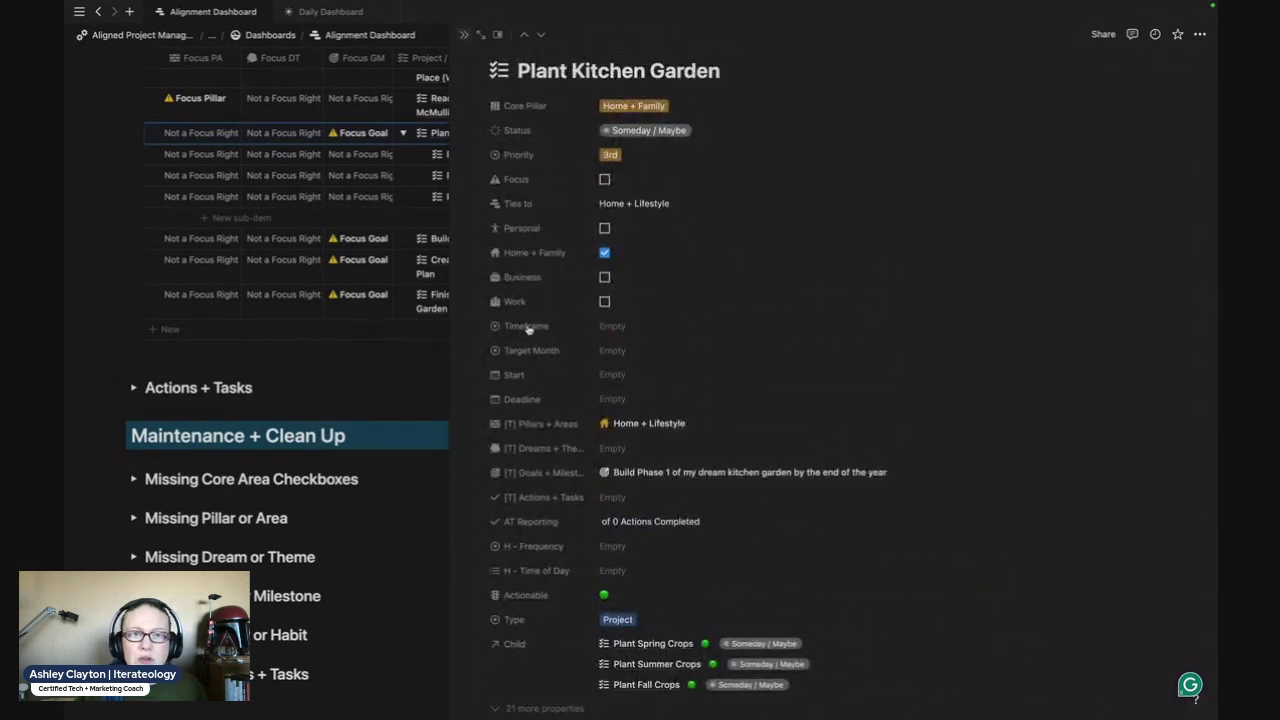
scroll(400, 330, up, 3)
key(Escape)
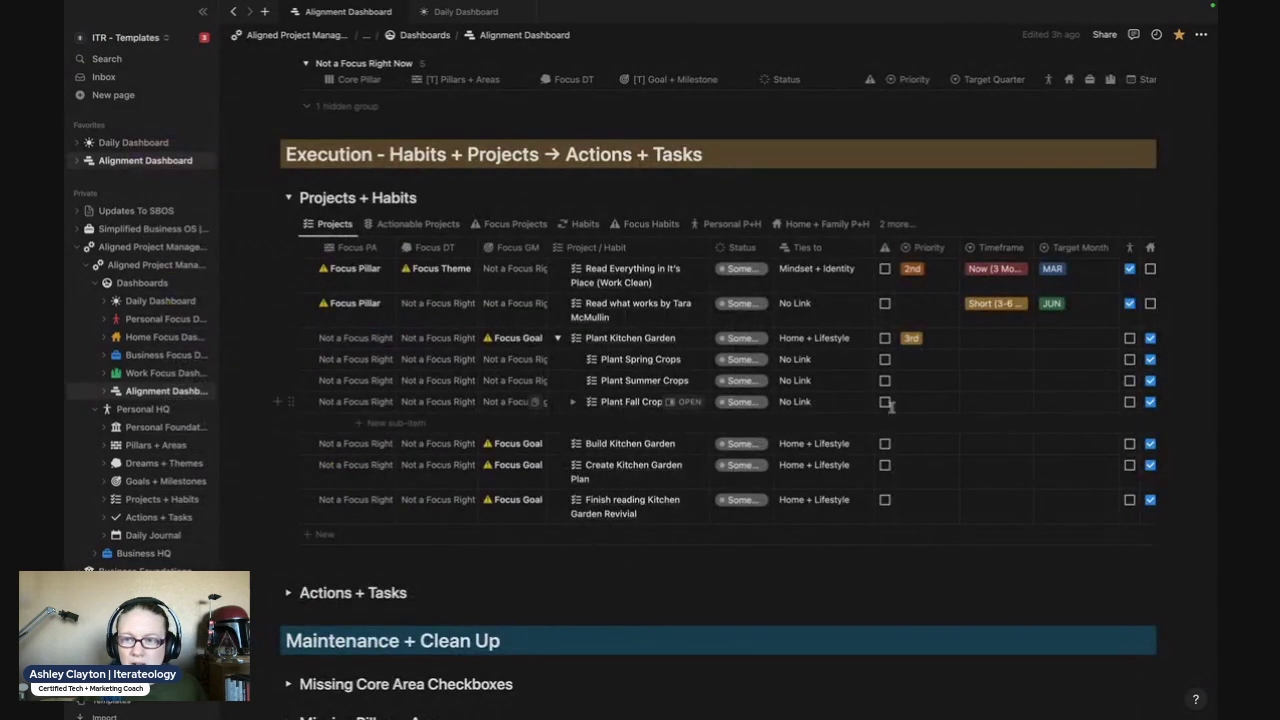
Freeze the Projects view's columns up to Project / Habit.
scroll(890, 405, up, 1)
scroll(844, 437, right, 2)
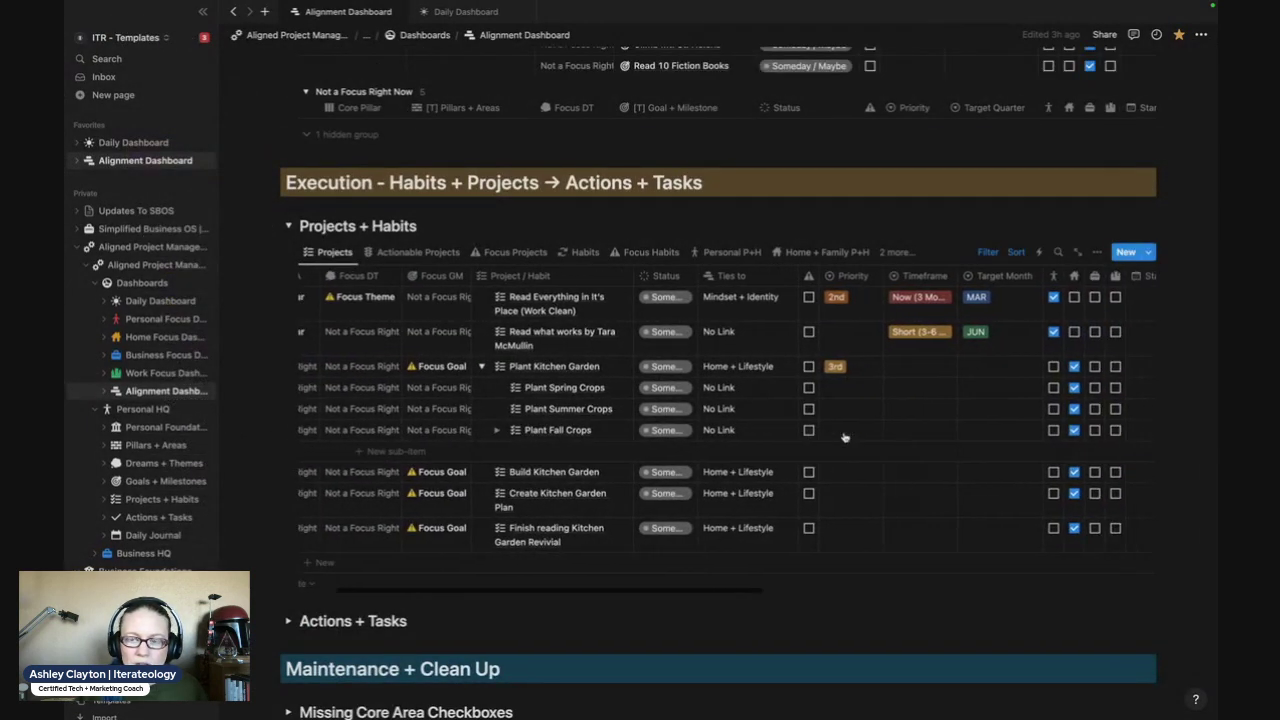
scroll(844, 437, right, 6)
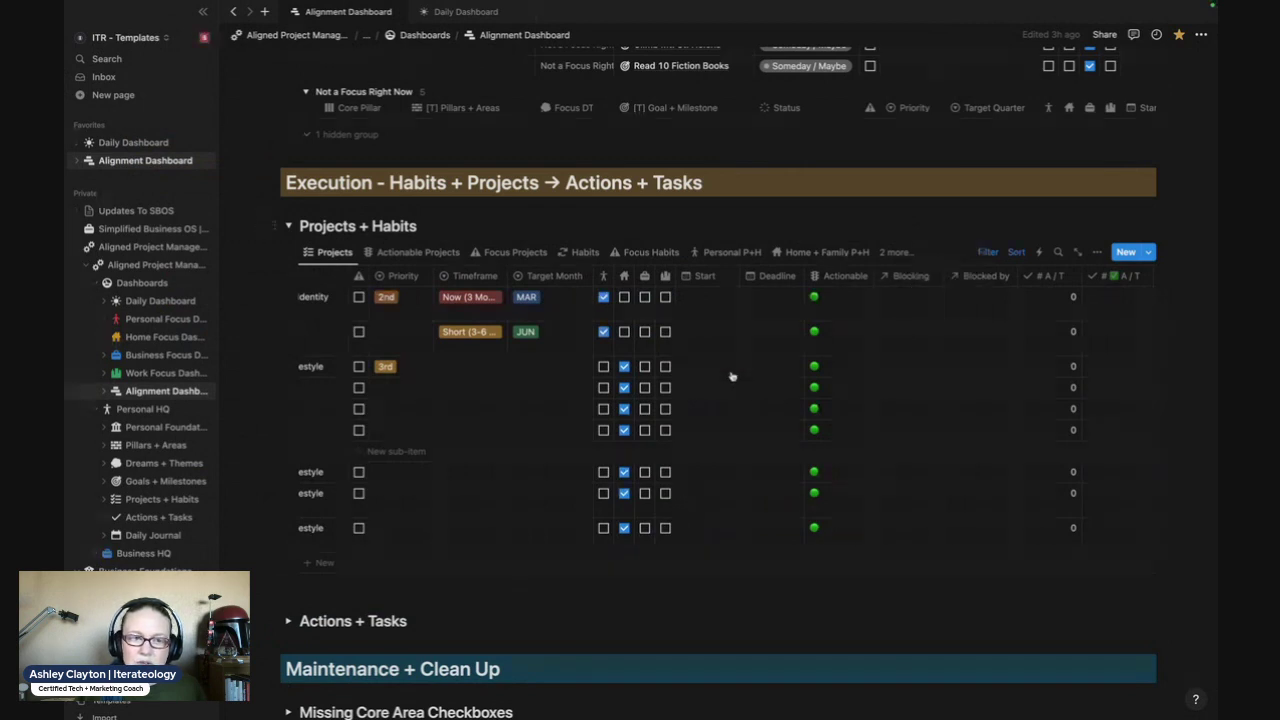
scroll(704, 374, left, 7)
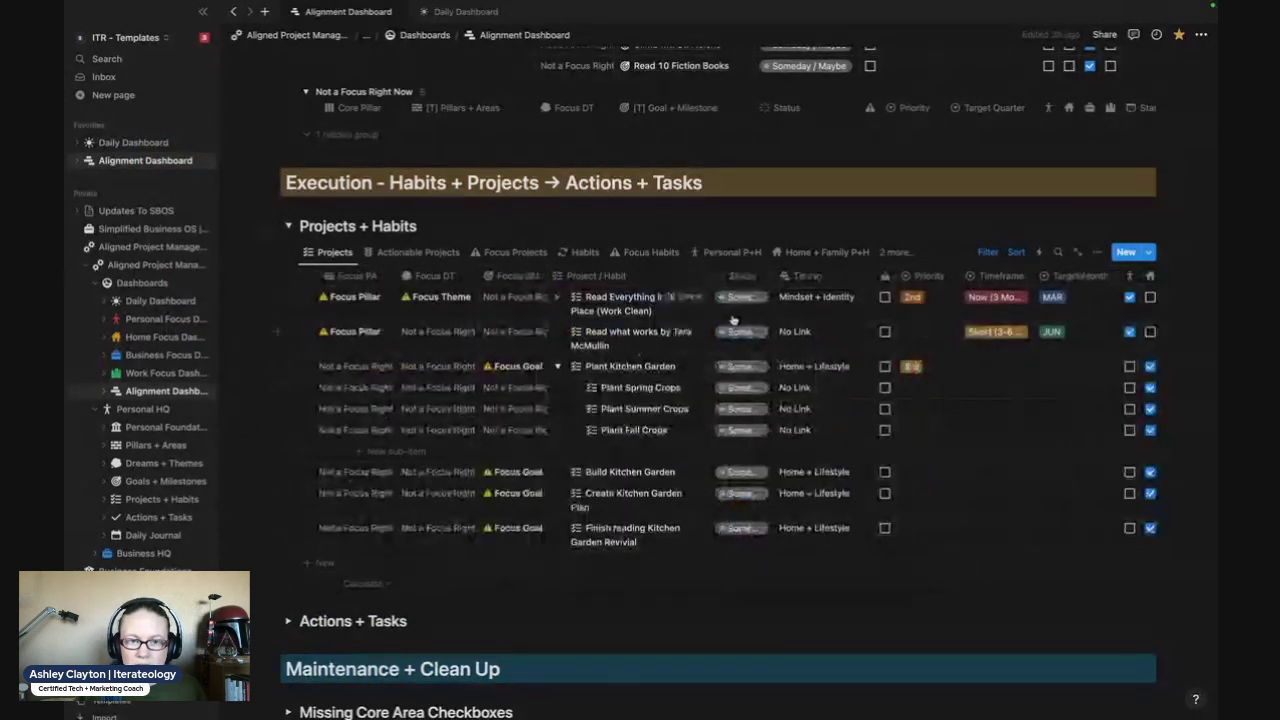
click(683, 278)
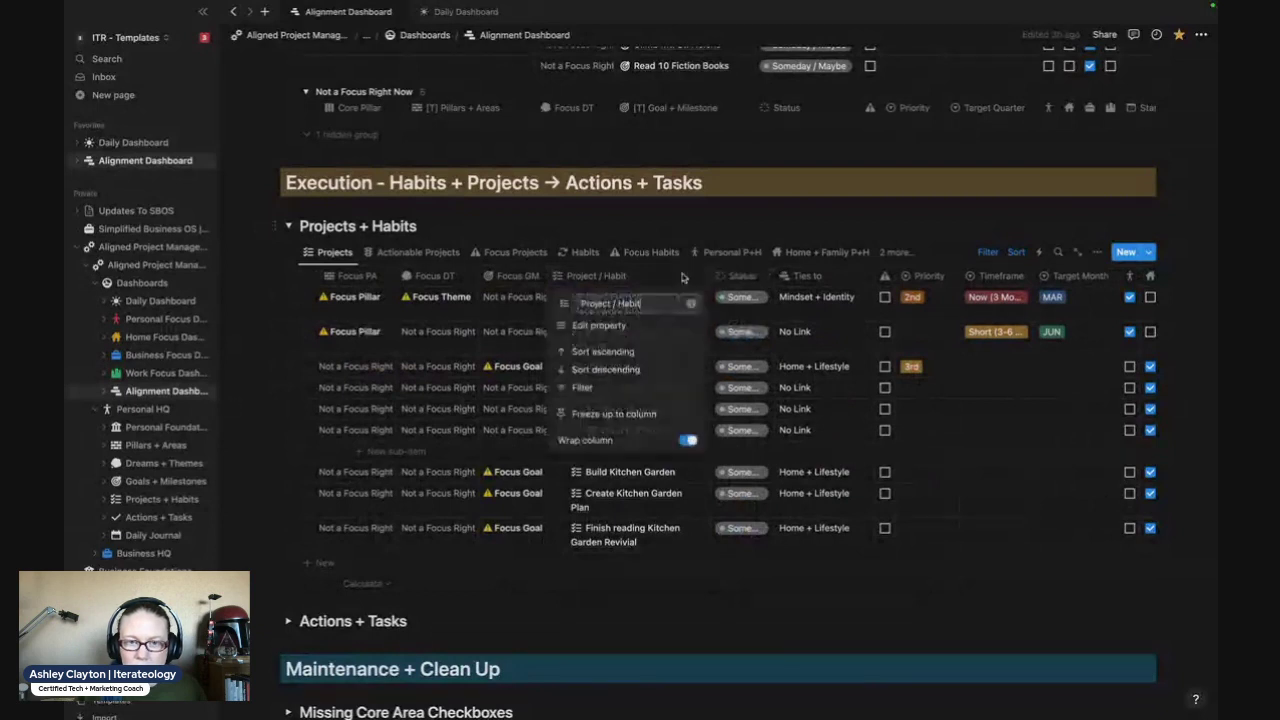
click(604, 416)
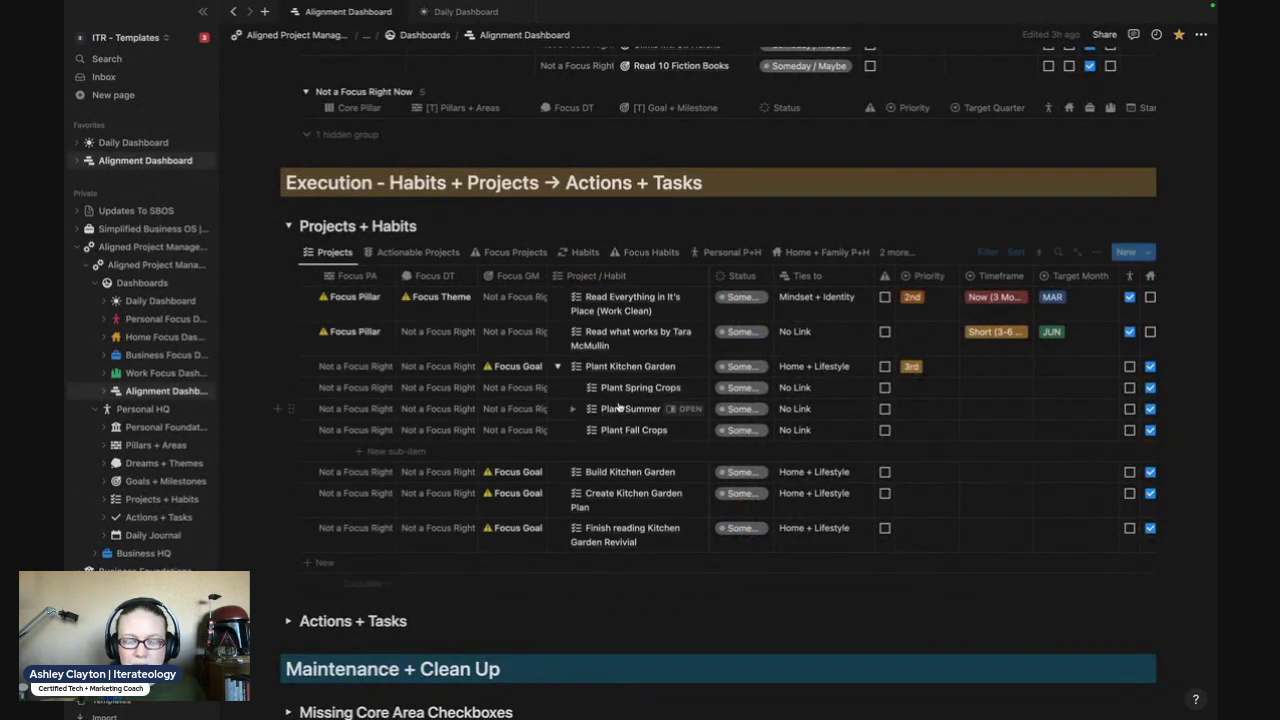
Set Finish reading Kitchen Garden Revivial as blocking Create Kitchen Garden Plan, Plant Kitchen Garden, Plant Spring Crops, Plant Summer Crops and Plant Fall Crops.
scroll(865, 415, right, 2)
scroll(871, 425, right, 5)
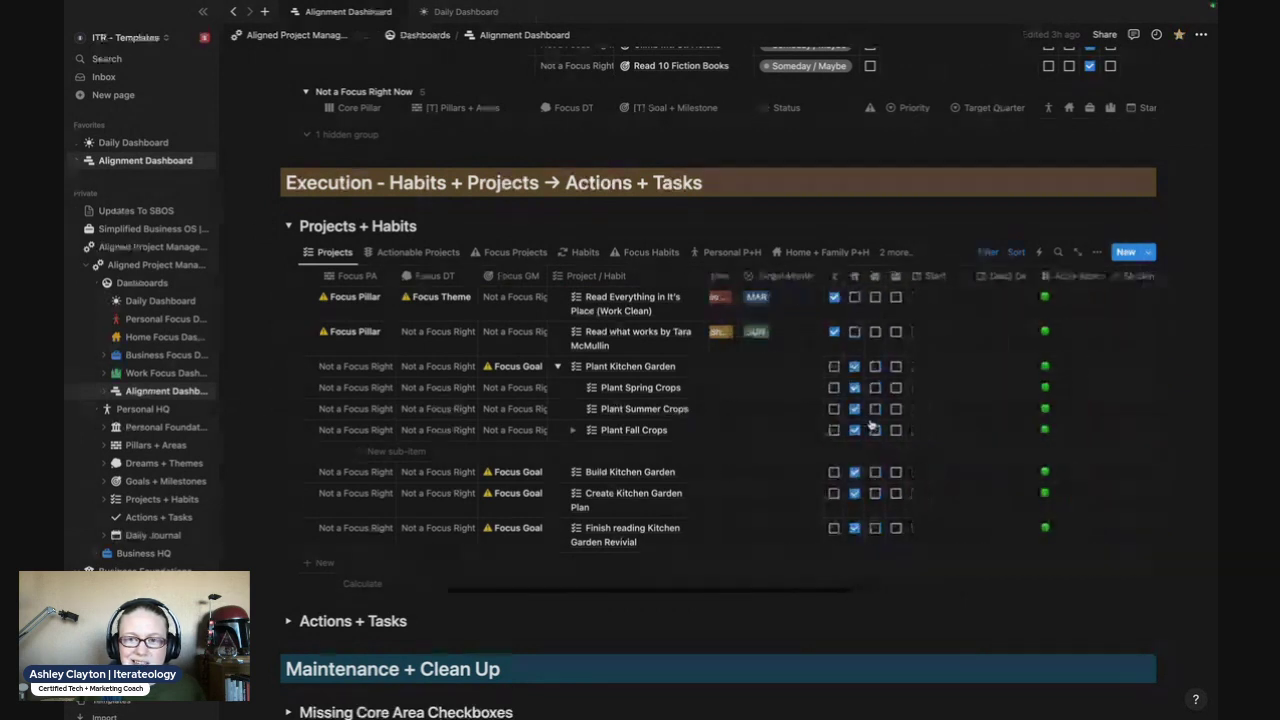
scroll(871, 425, right, 5)
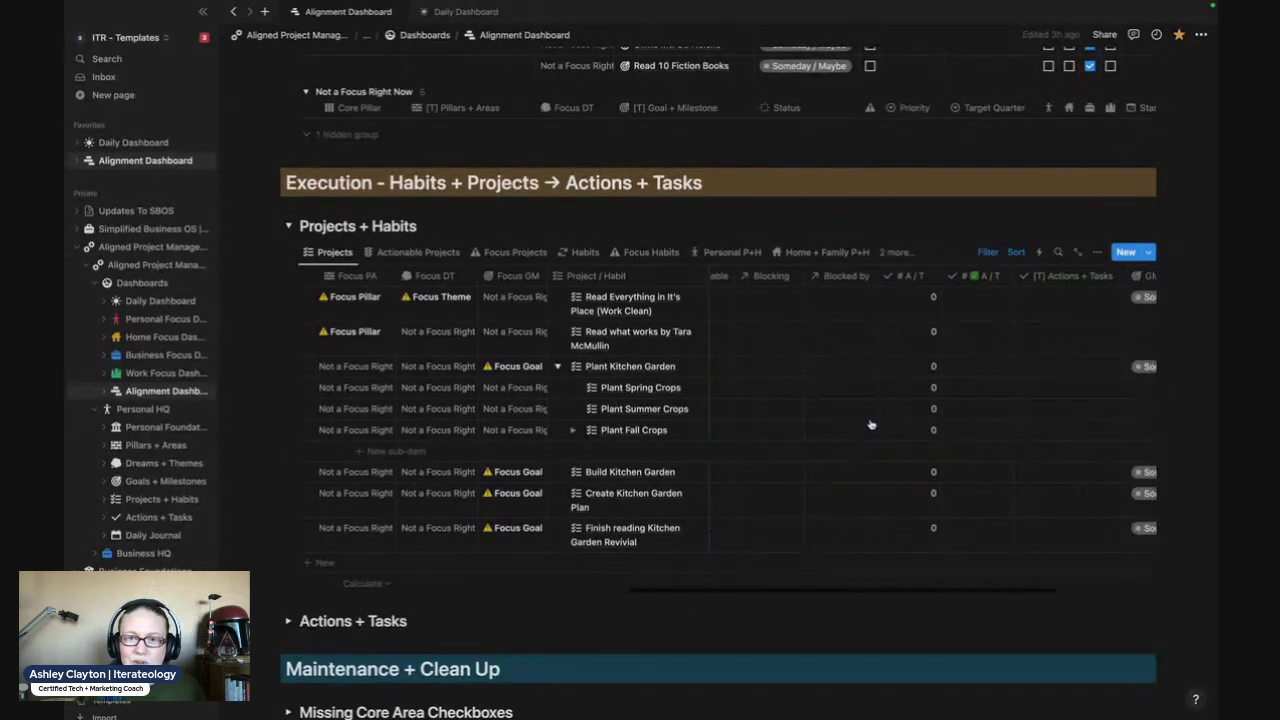
scroll(871, 425, right, 1)
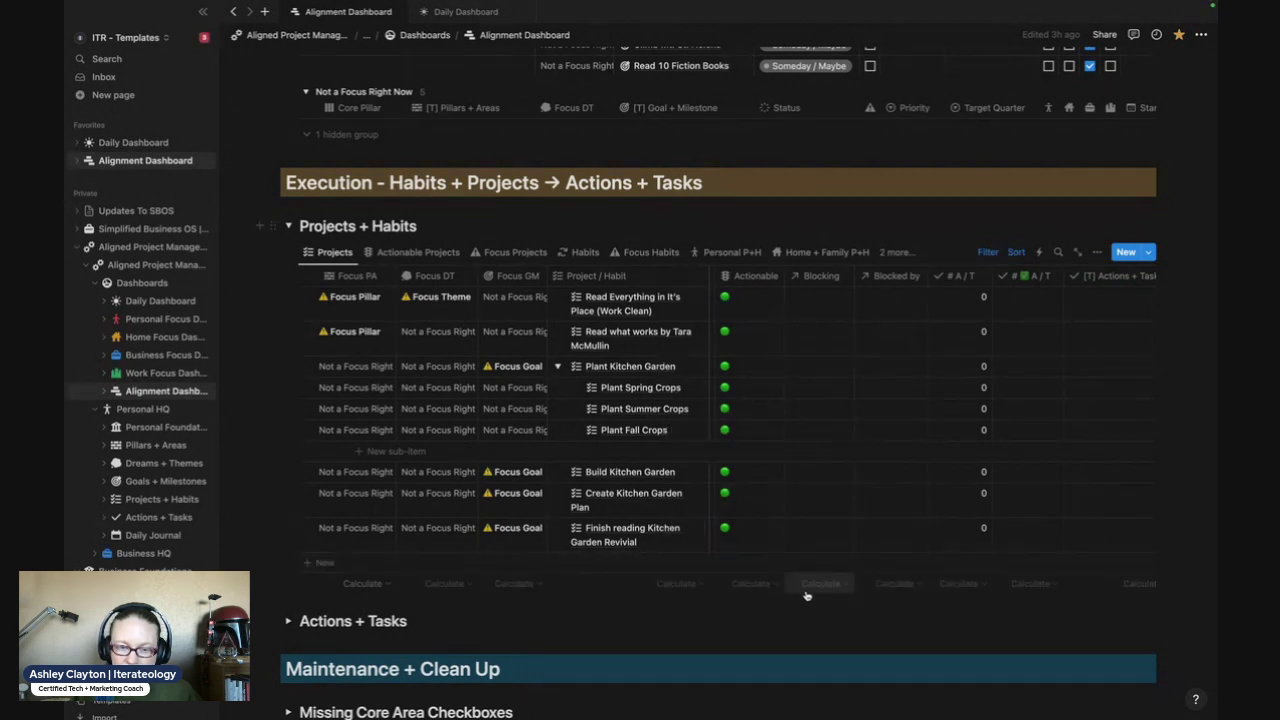
click(803, 537)
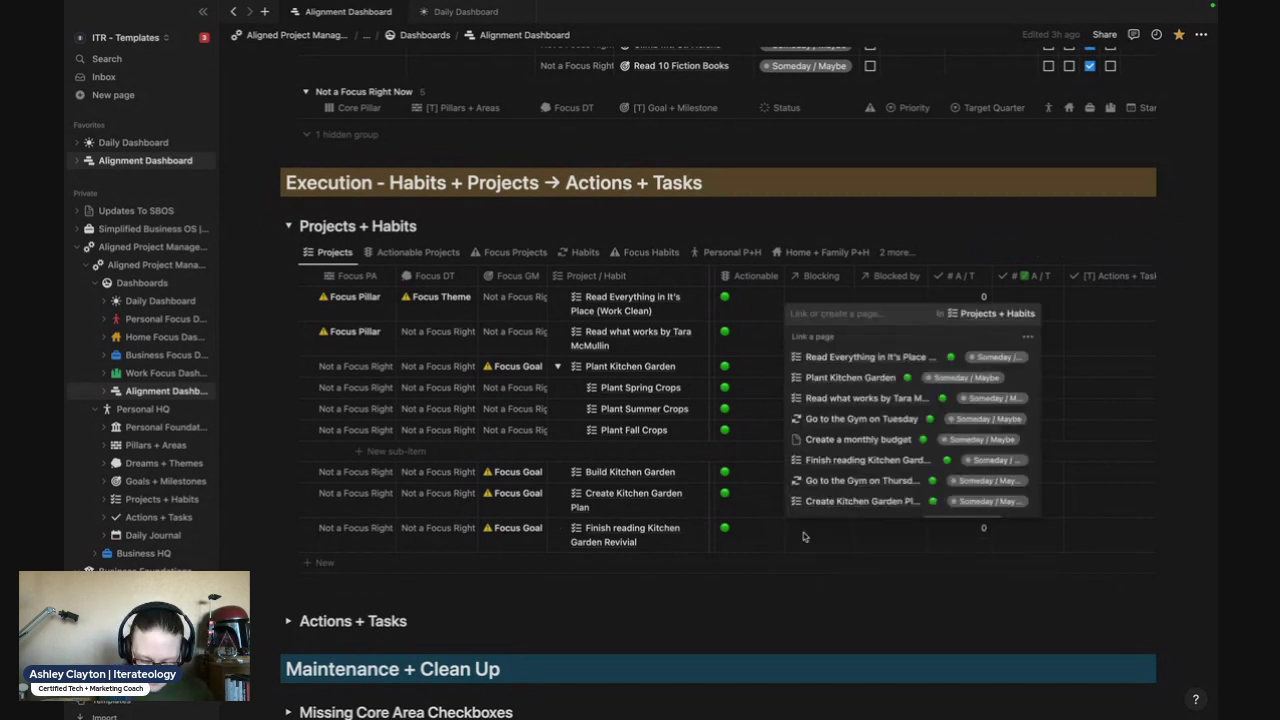
text(plan)
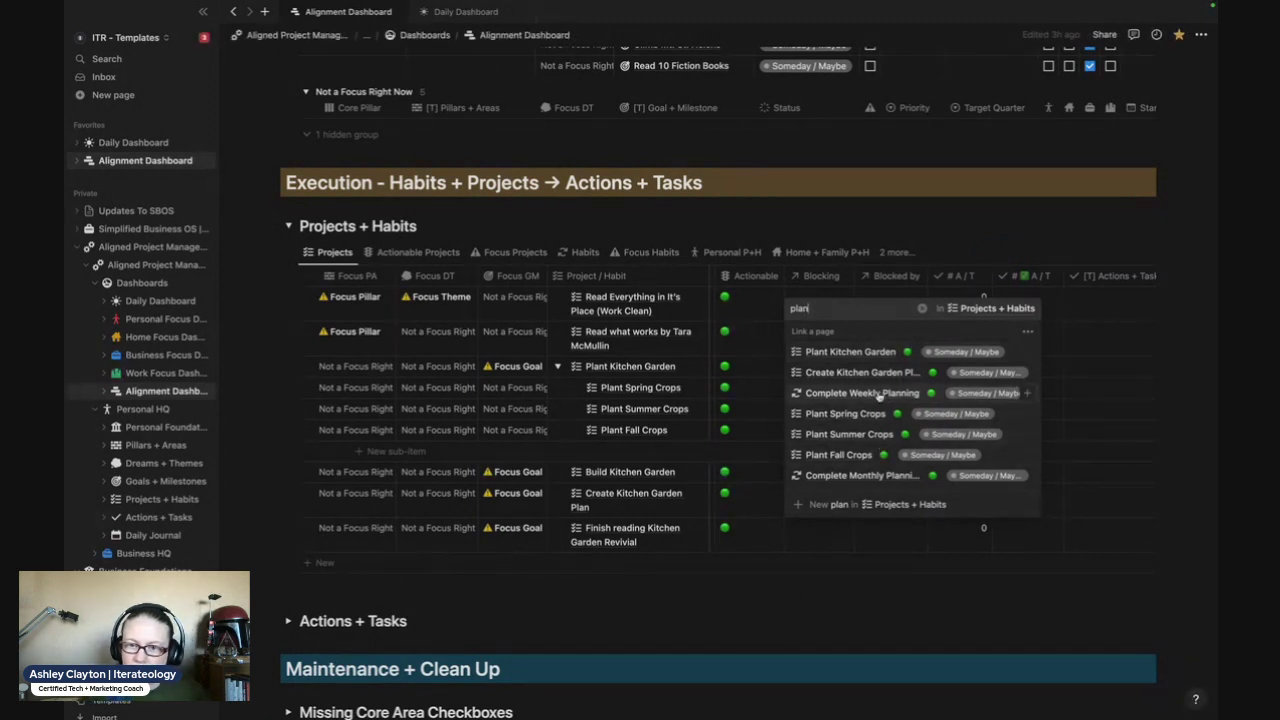
click(1030, 372)
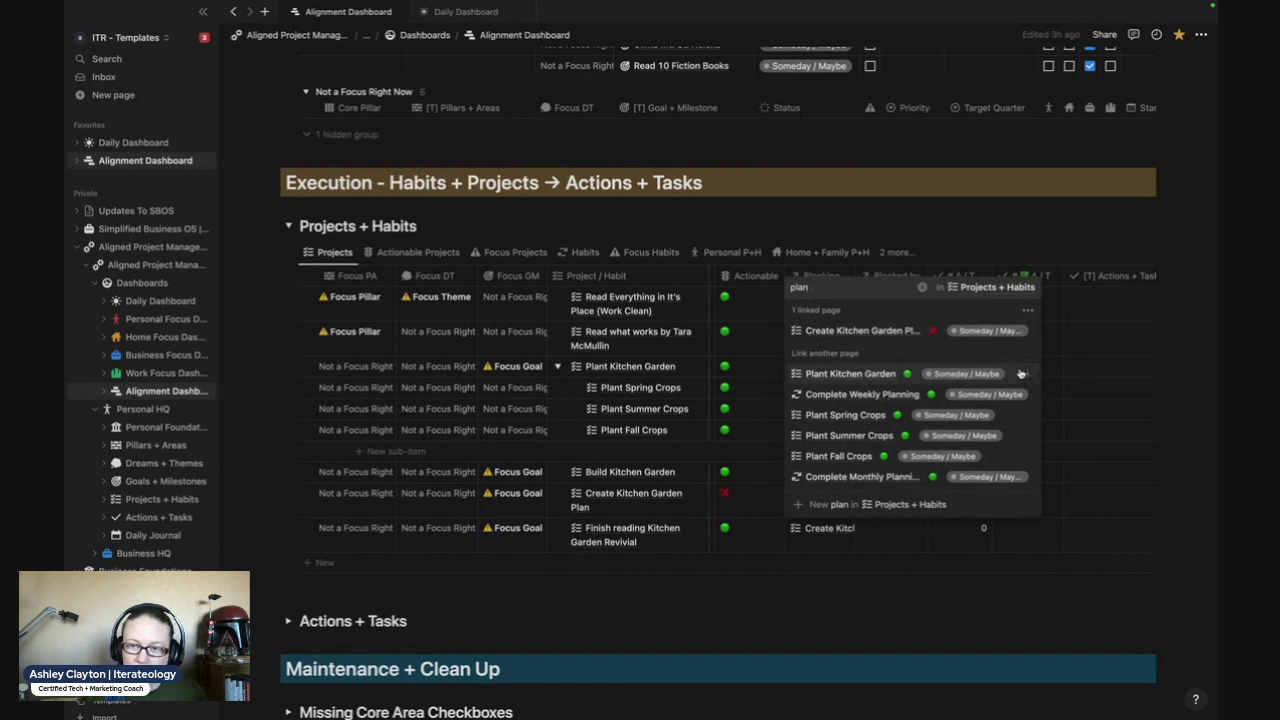
click(822, 376)
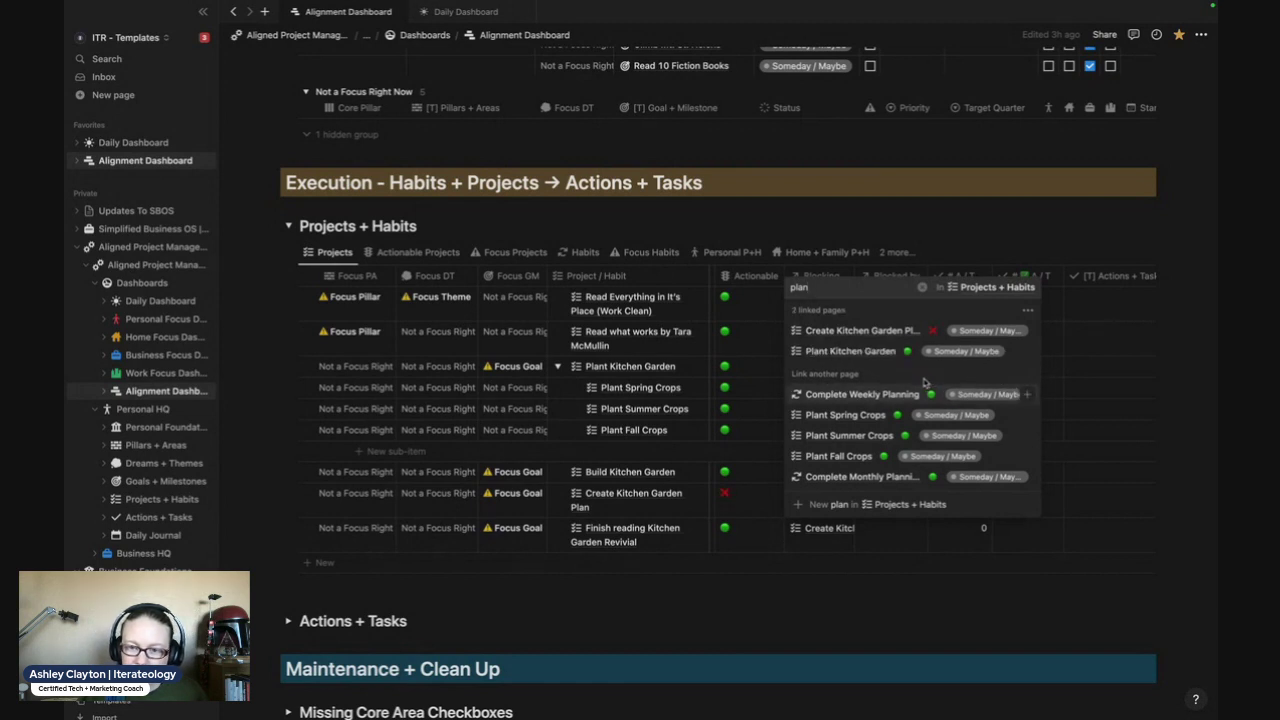
click(846, 416)
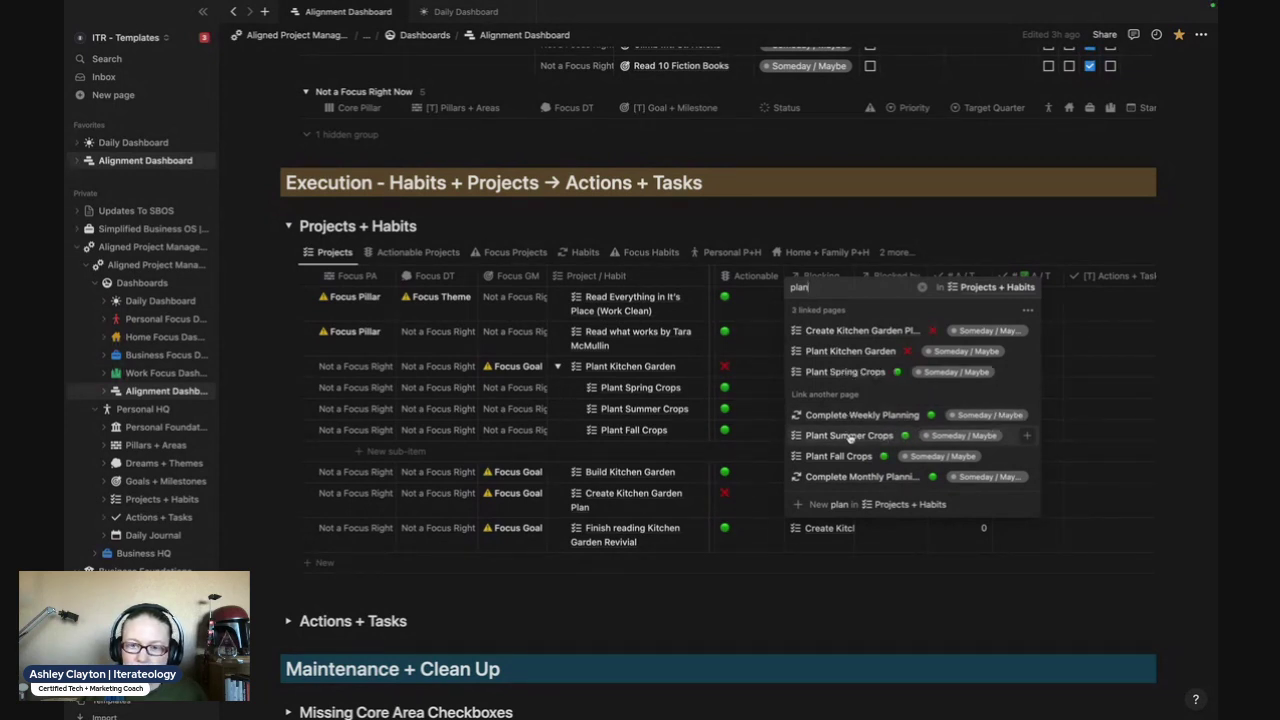
click(850, 438)
click(850, 457)
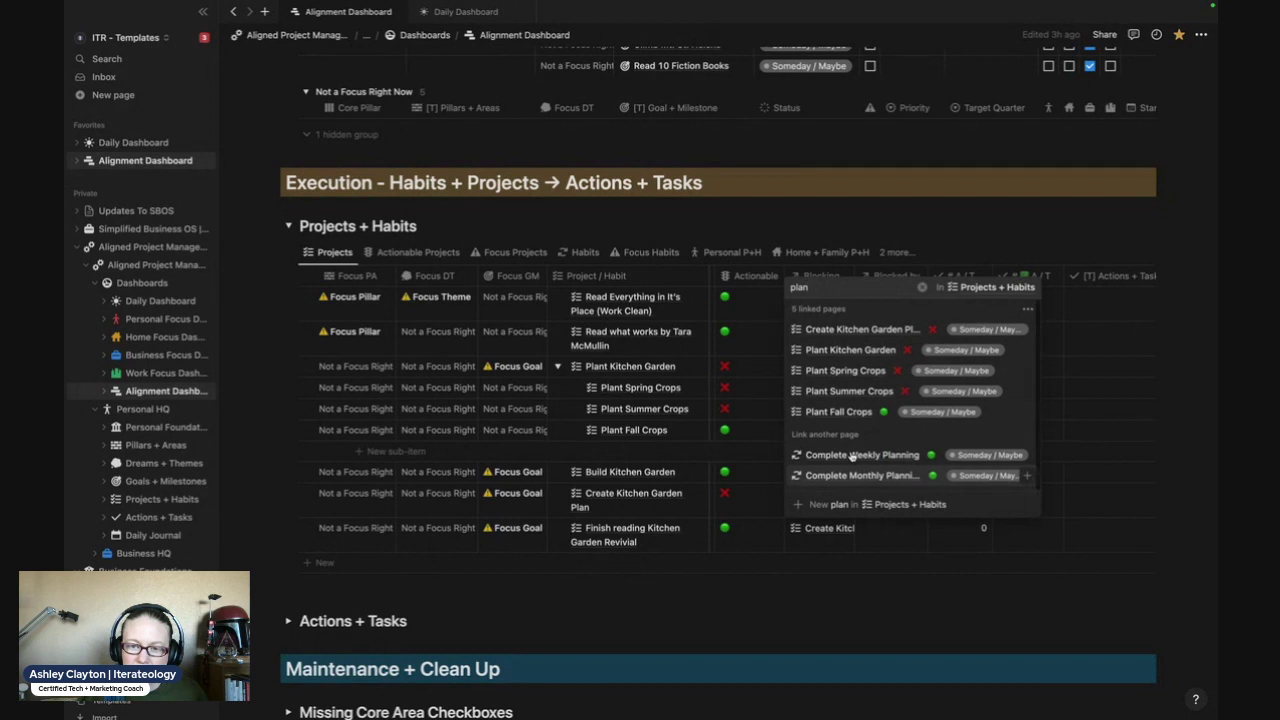
Set Create Kitchen Garden Plan as blocking Plant Kitchen Garden and Build Kitchen Garden.
key(Escape)
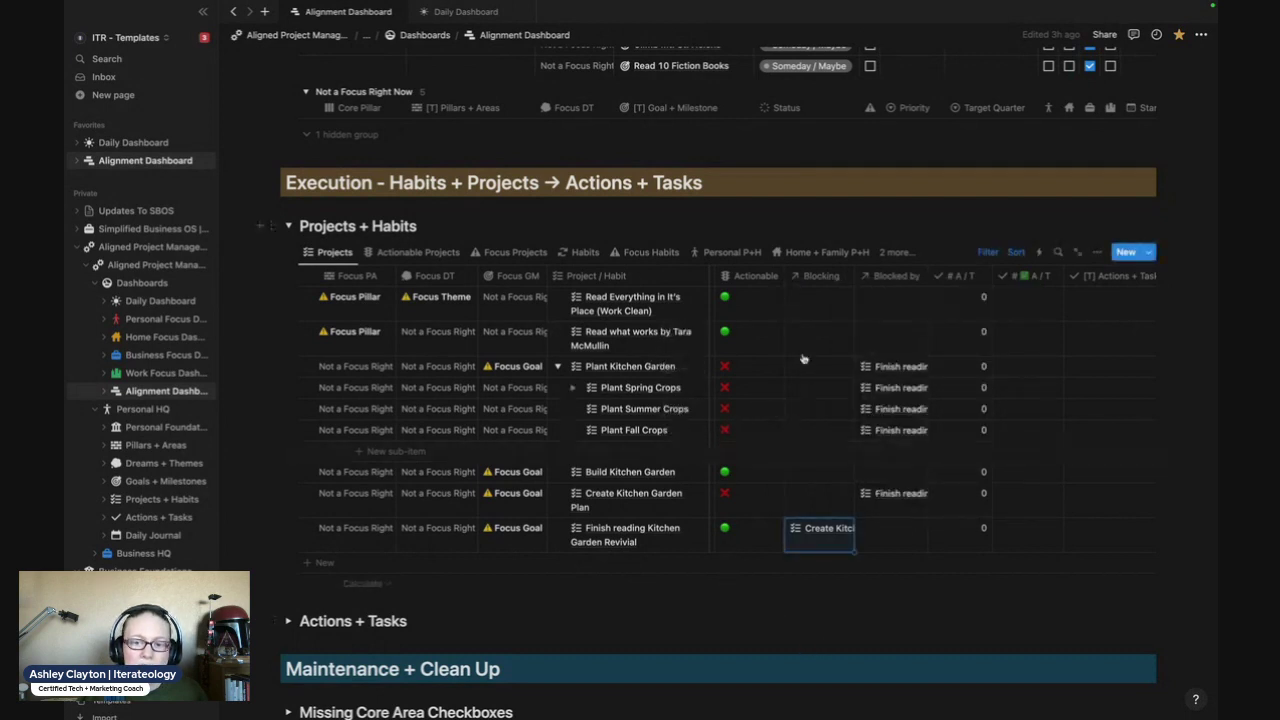
click(803, 500)
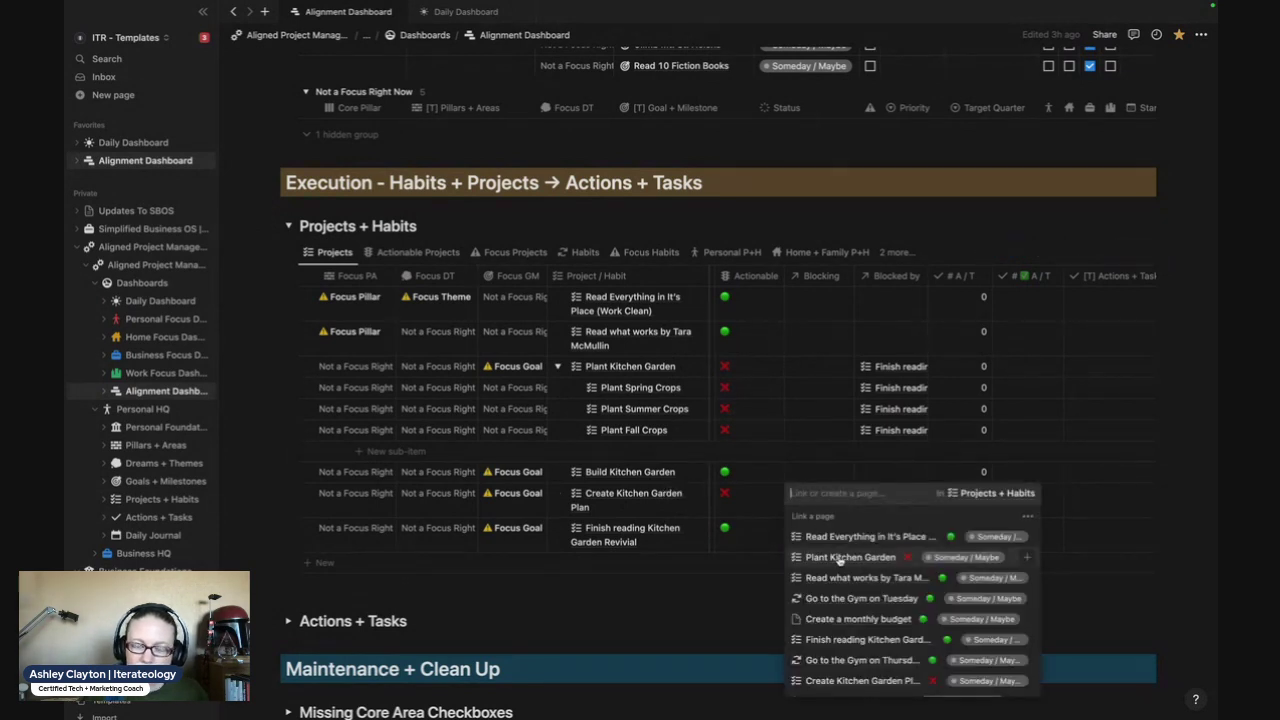
click(838, 558)
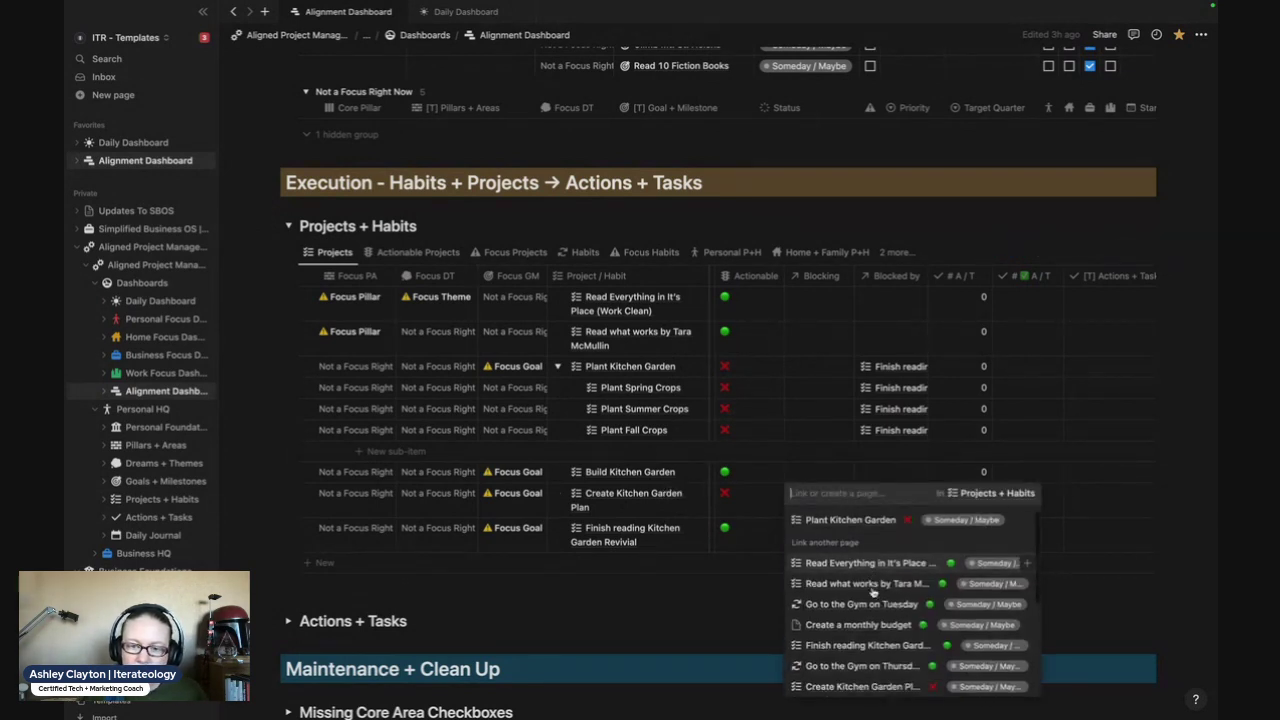
scroll(850, 570, down, 3)
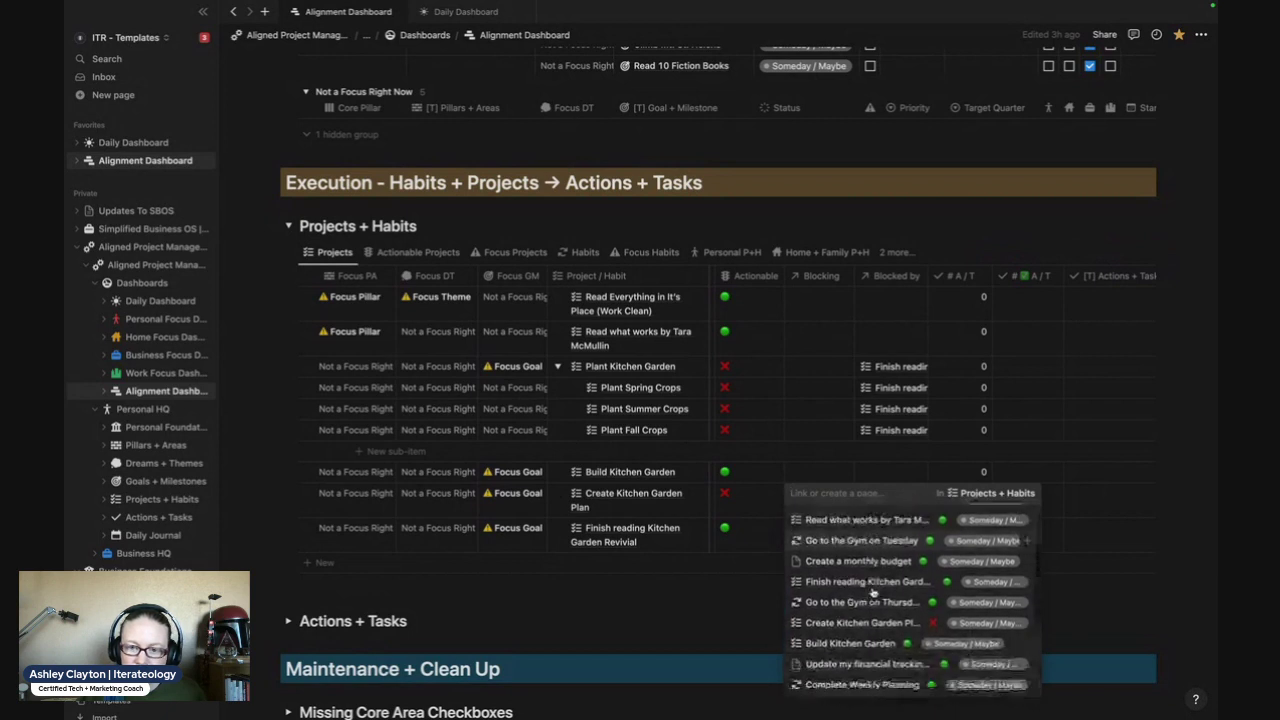
click(845, 567)
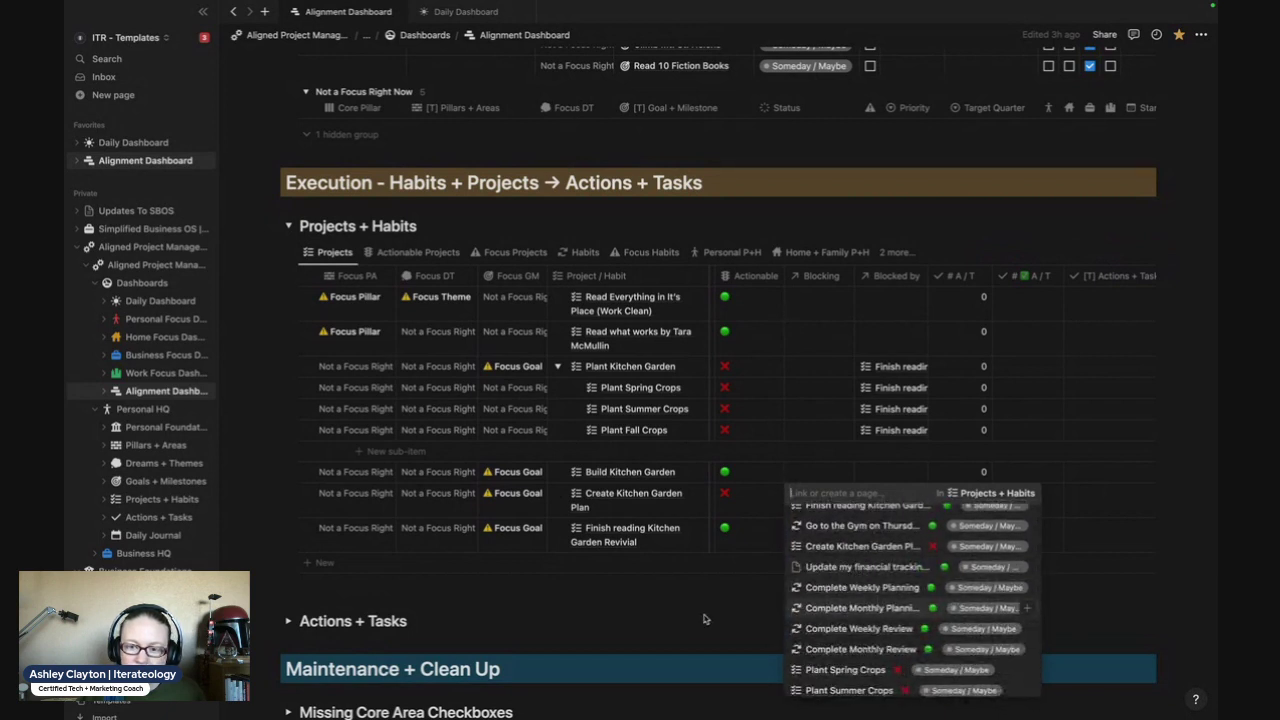
scroll(835, 655, down, 1)
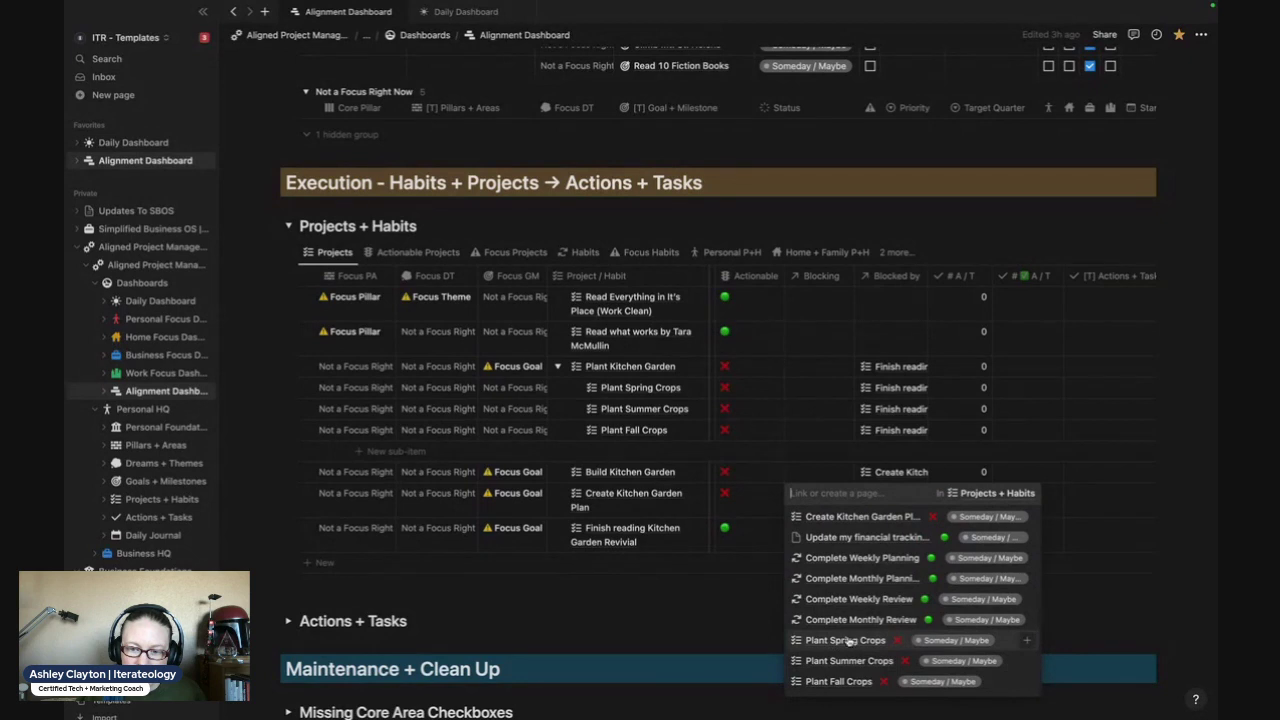
scroll(848, 643, up, 3)
click(726, 621)
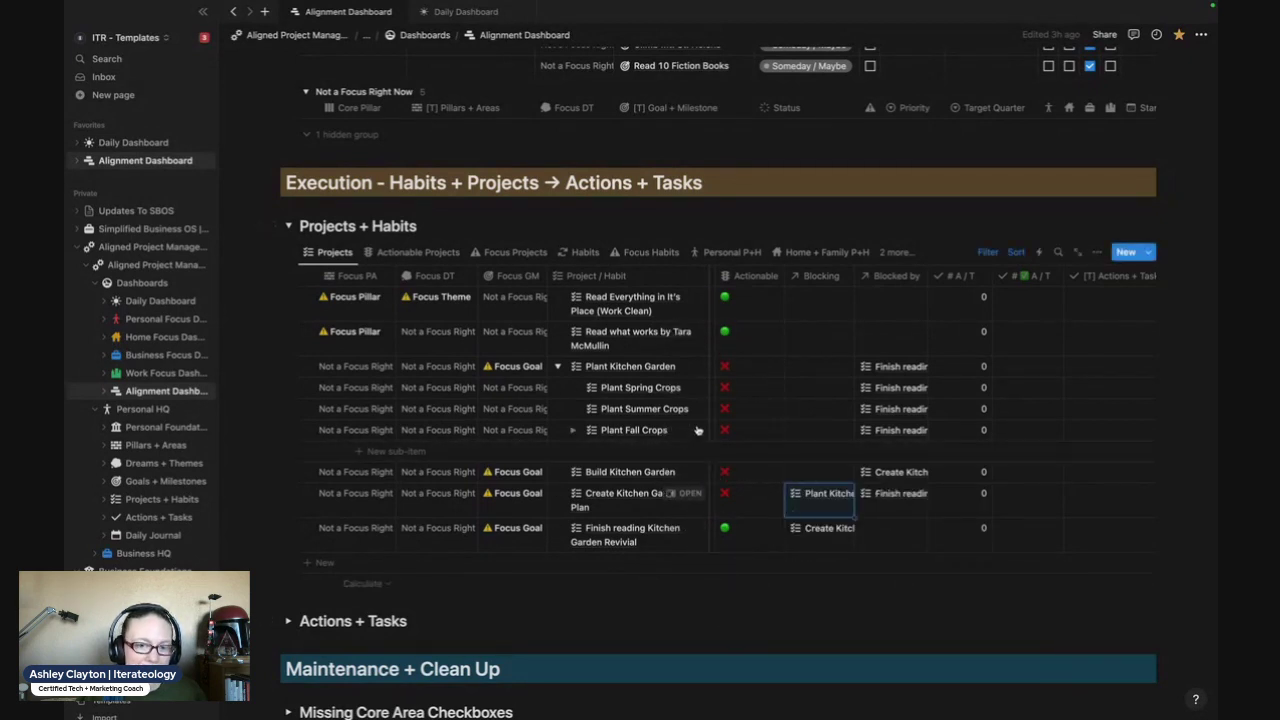
Set Build Kitchen Garden as blocking Create Kitchen Garden Plan, and Plant Kitchen Garden as blocking Build Kitchen Garden.
click(806, 474)
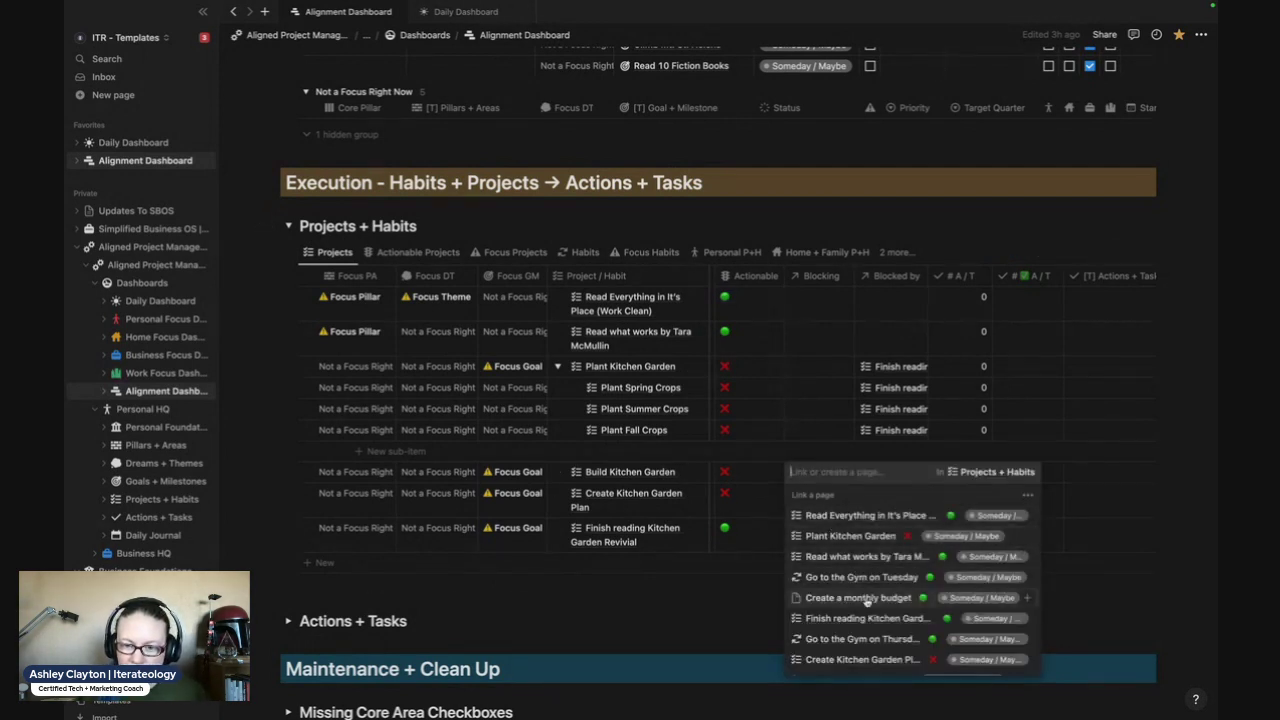
scroll(866, 600, down, 2)
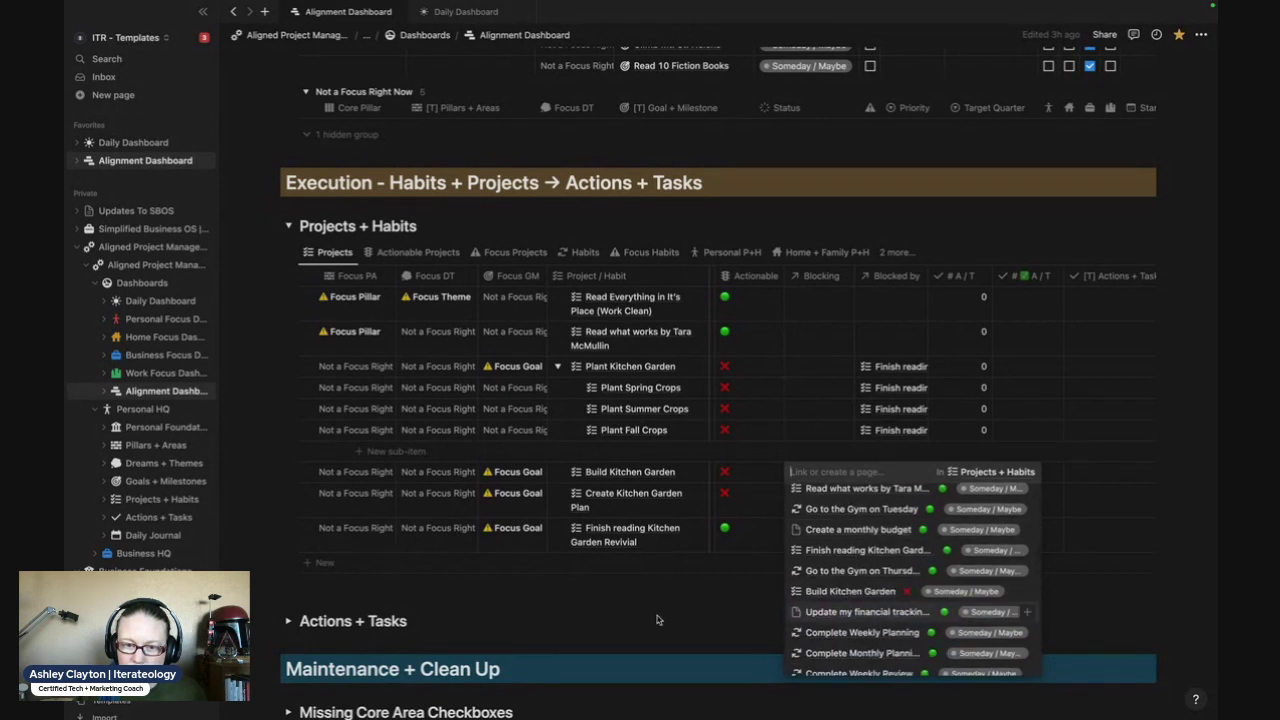
key(Escape)
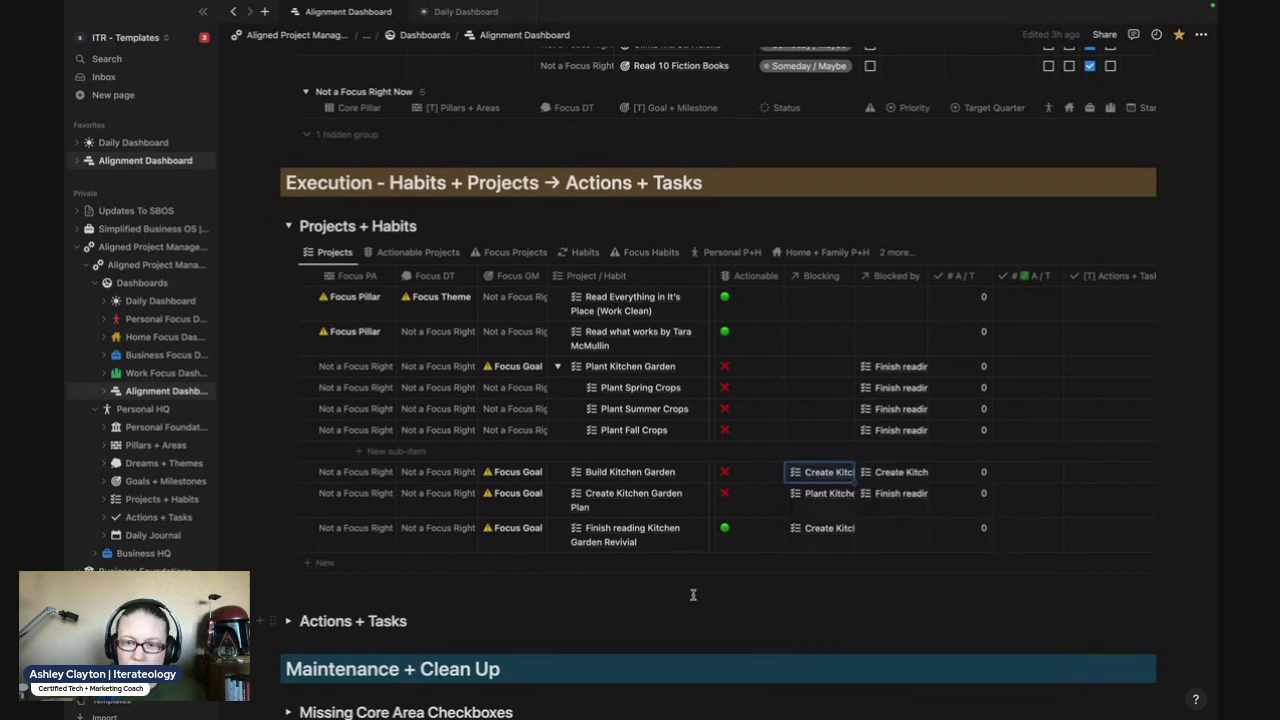
click(822, 366)
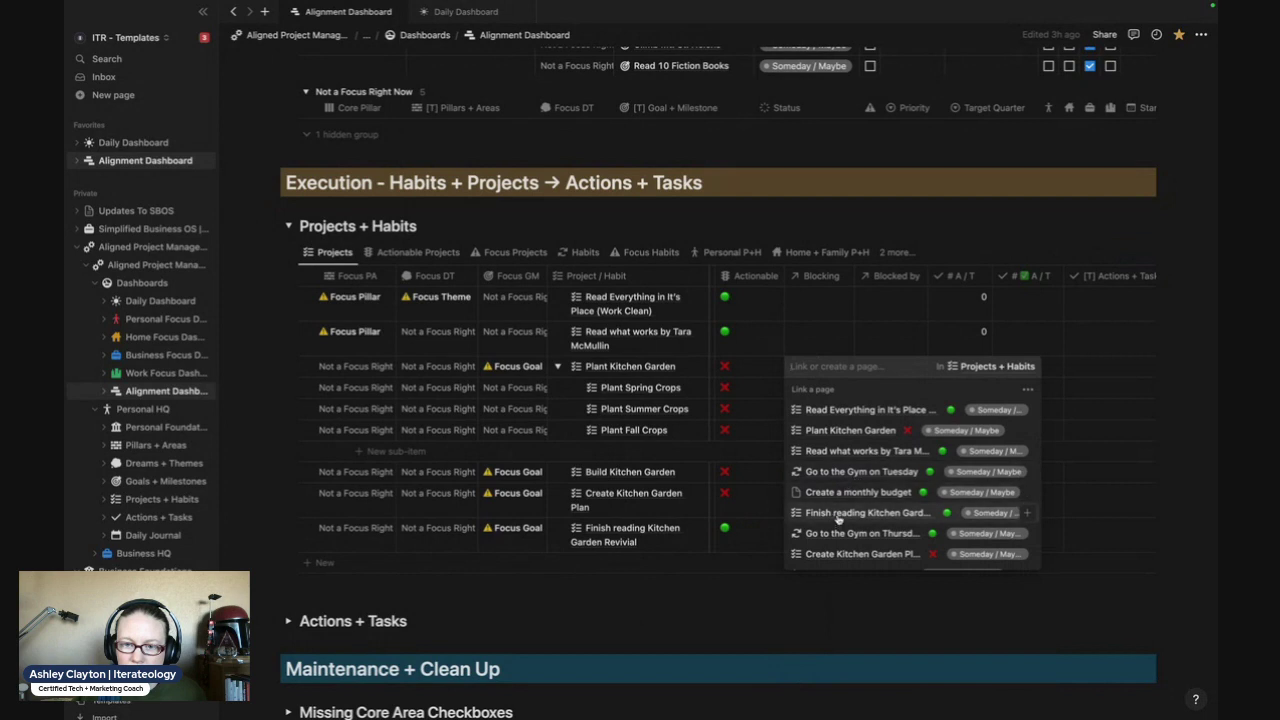
scroll(837, 510, down, 3)
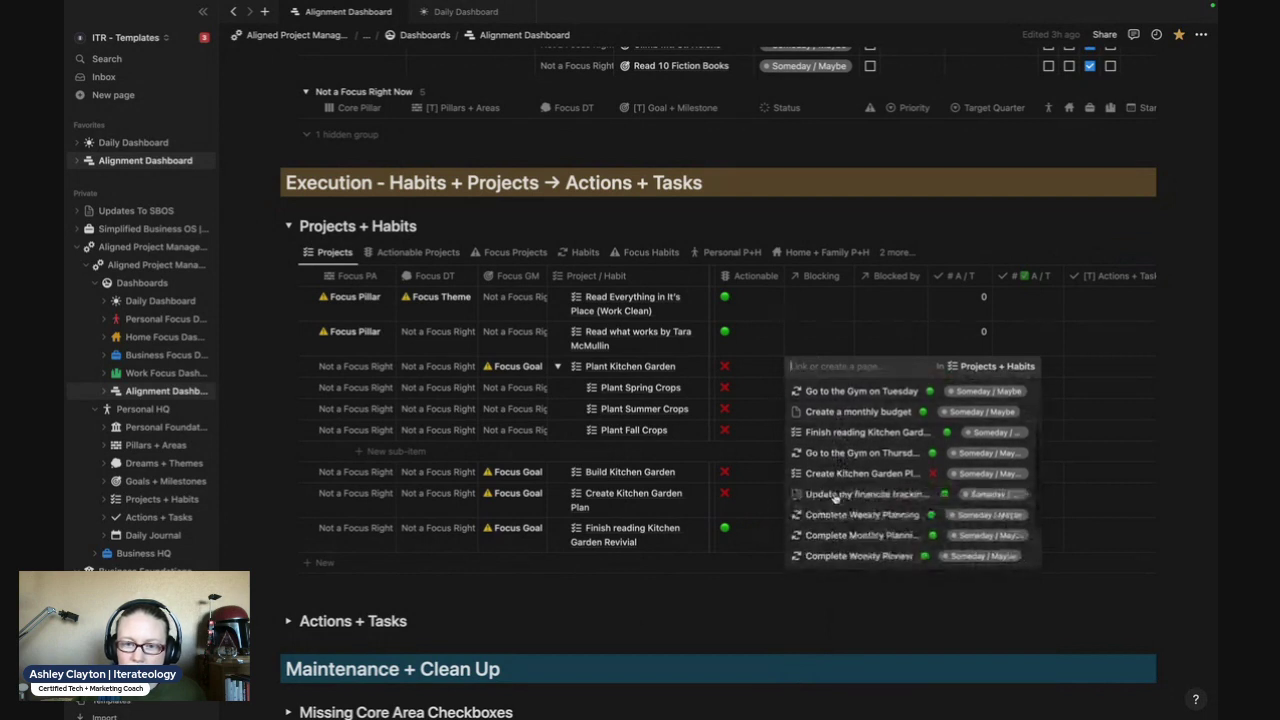
key(Escape)
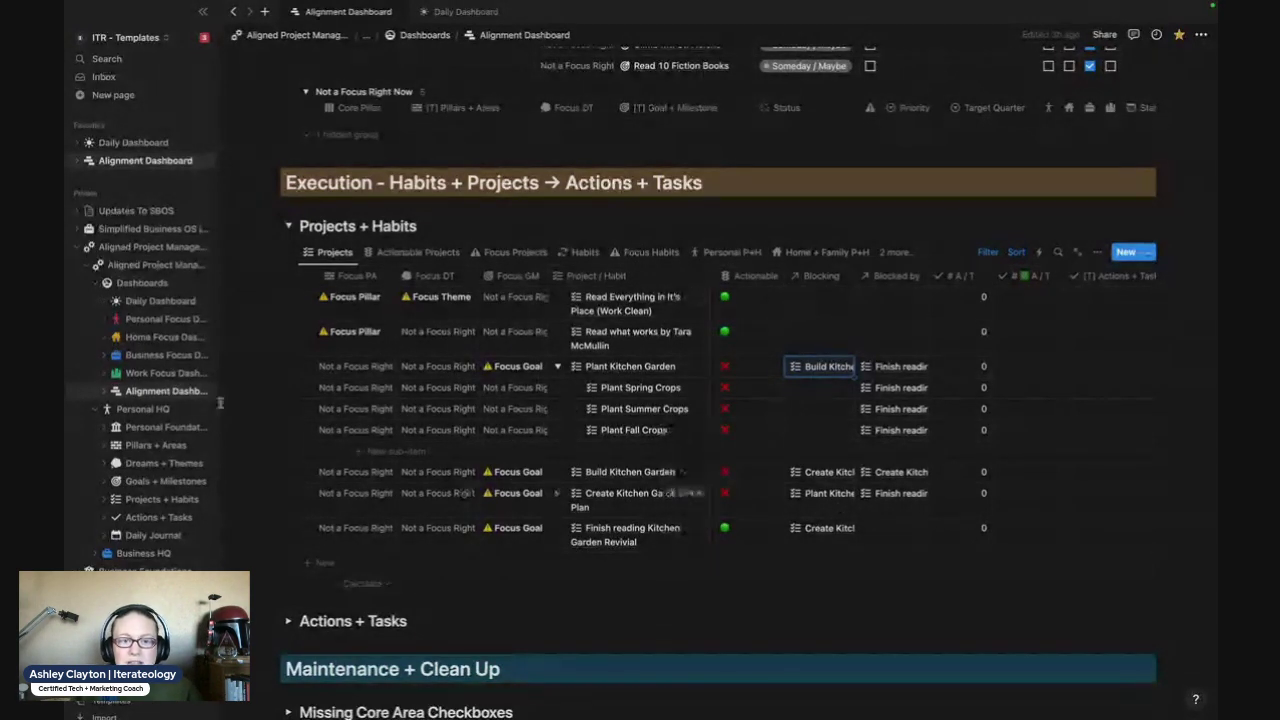
In the Actionable Projects view, mark Finish reading Kitchen Garden Revivial as a focus and set its priority to 1st.
click(420, 253)
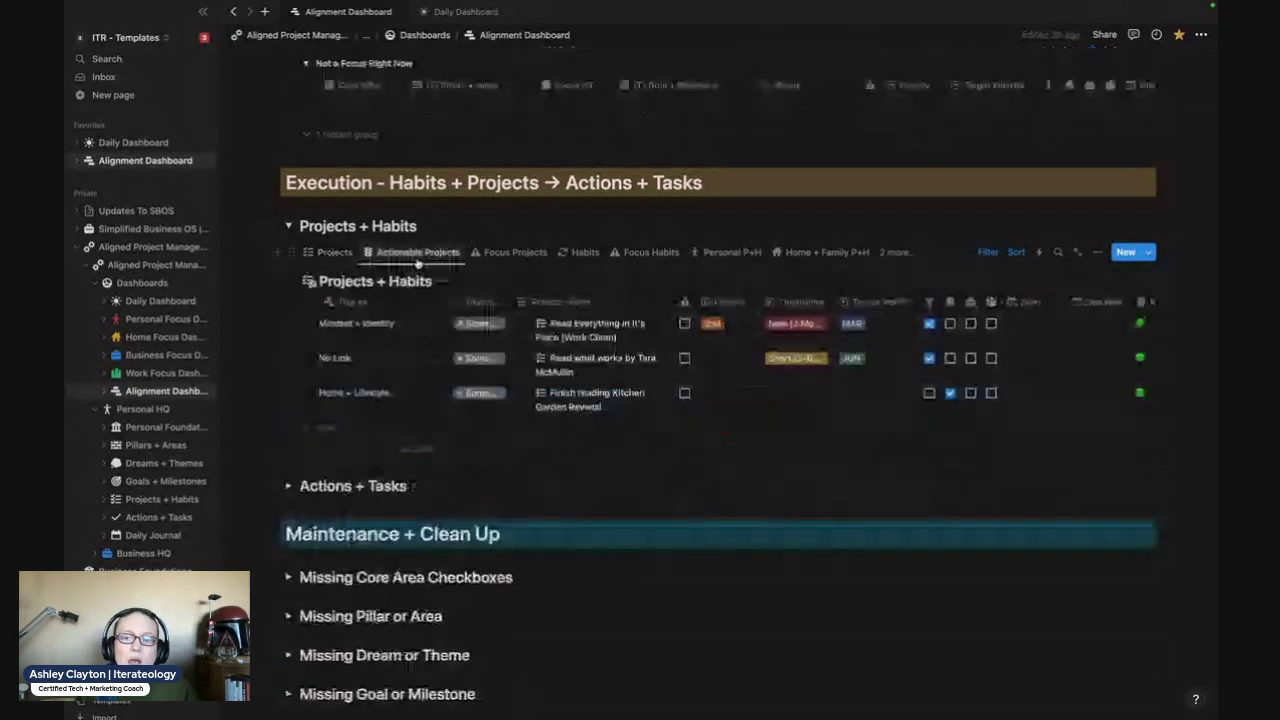
click(684, 393)
click(740, 400)
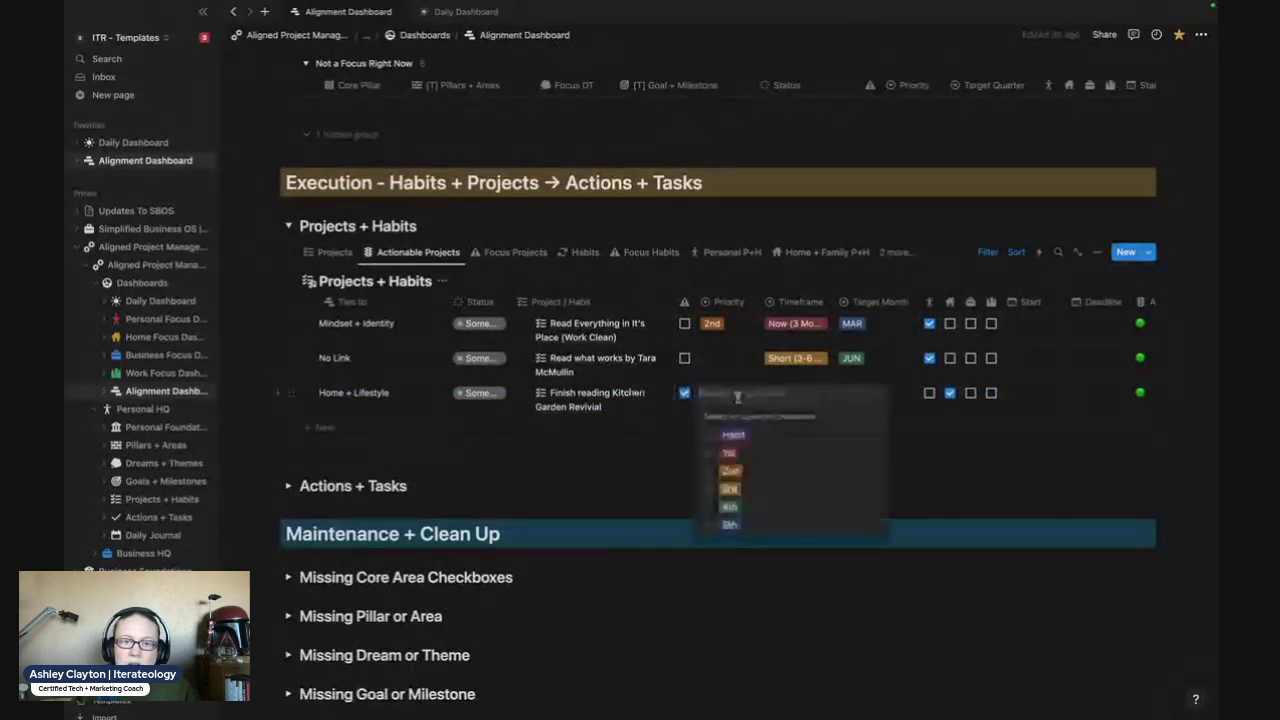
click(736, 455)
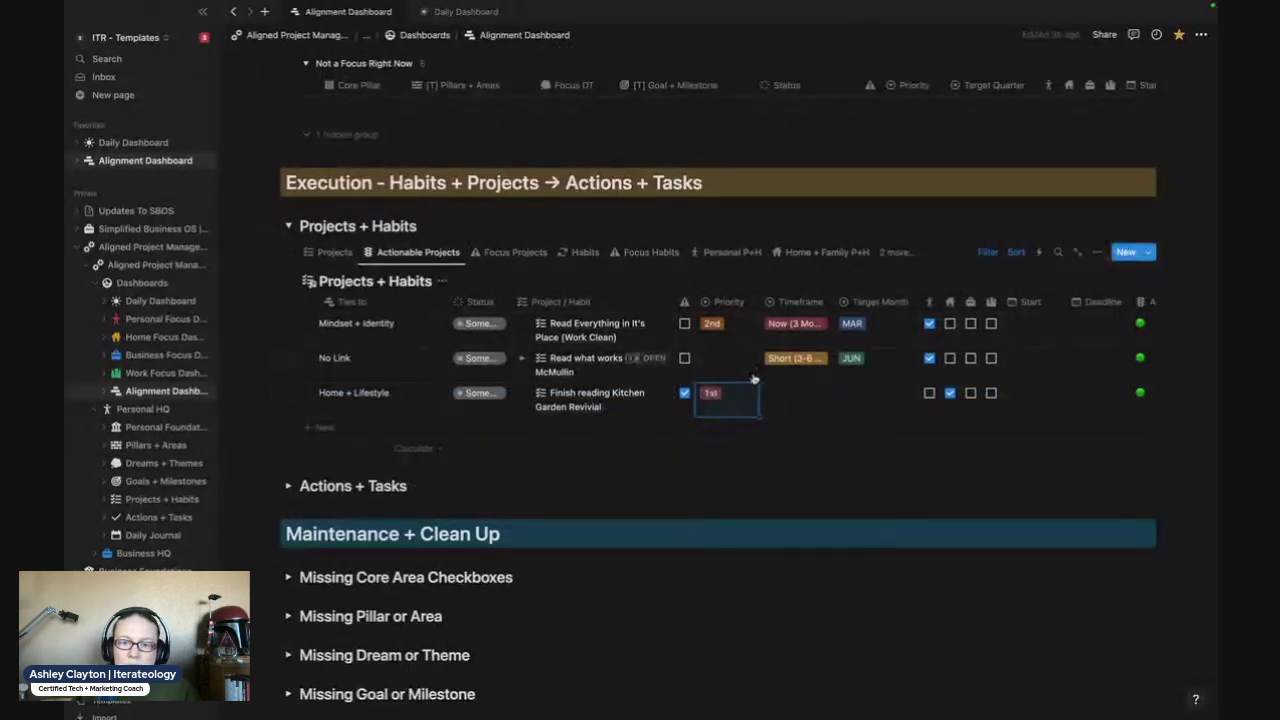
Set the priority of Read what works to 3rd and the target month of Finish reading Kitchen Garden Revivial to MAR.
click(725, 360)
click(731, 455)
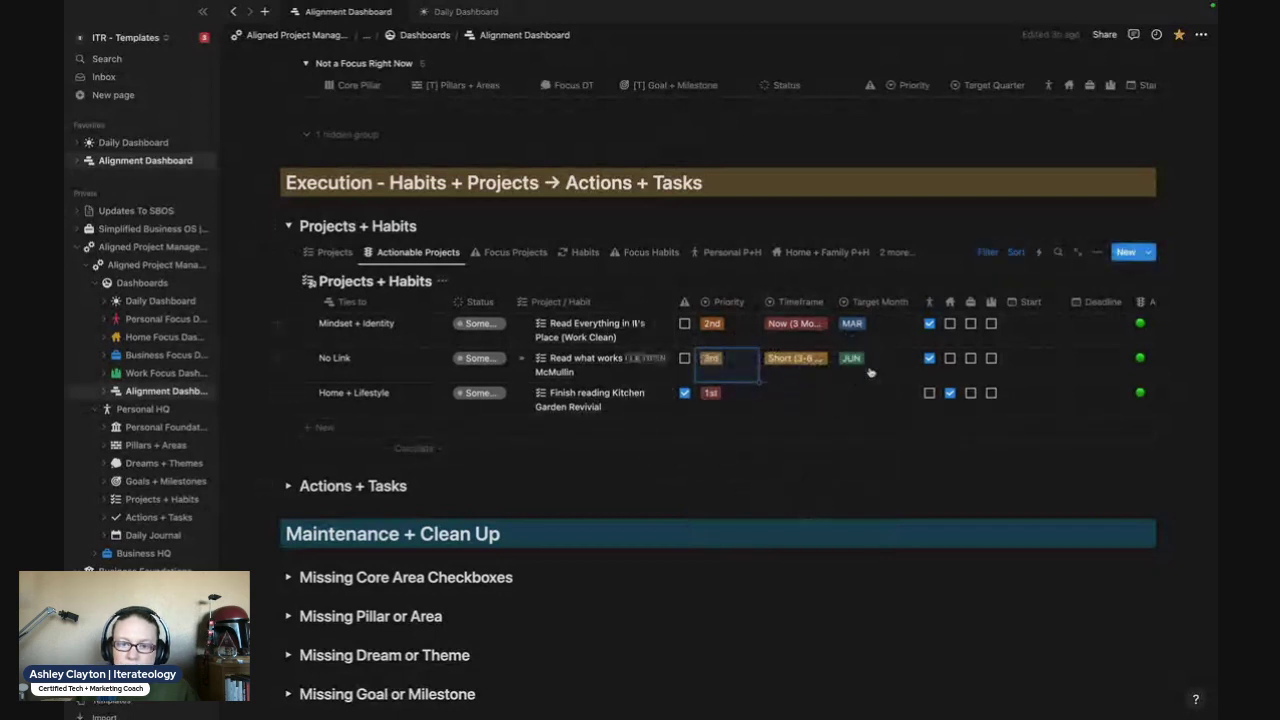
click(872, 406)
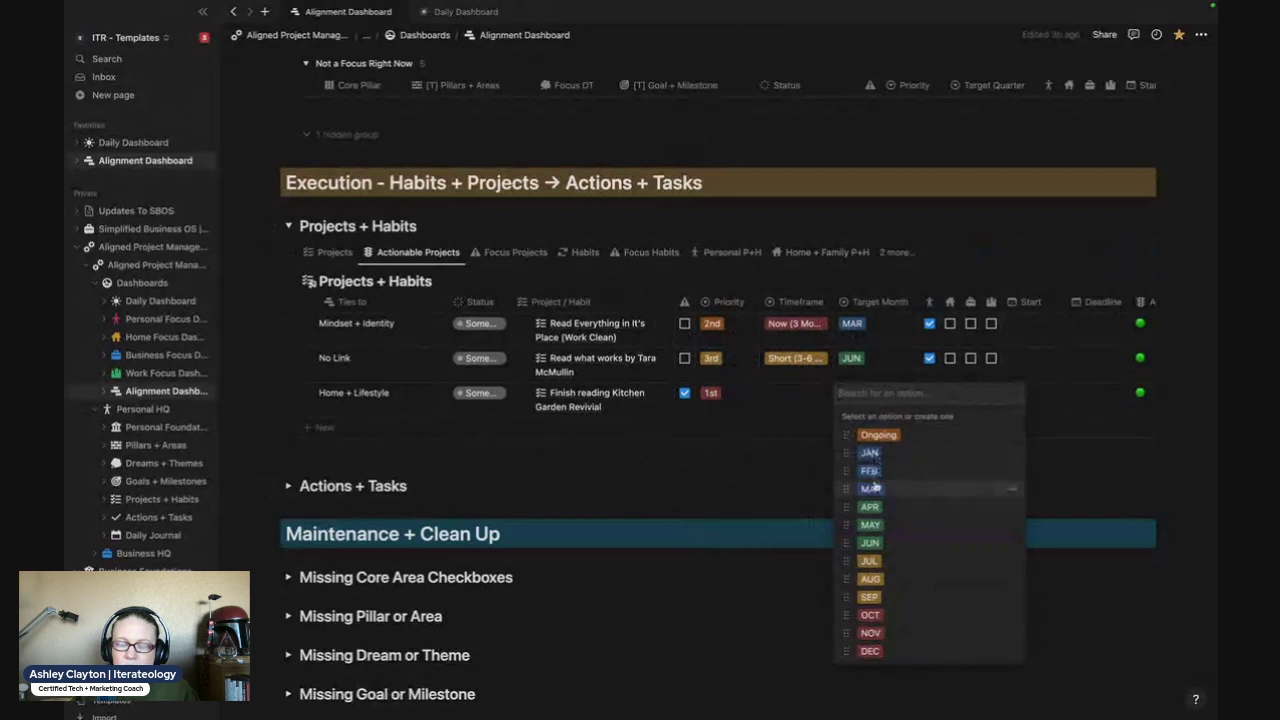
click(870, 489)
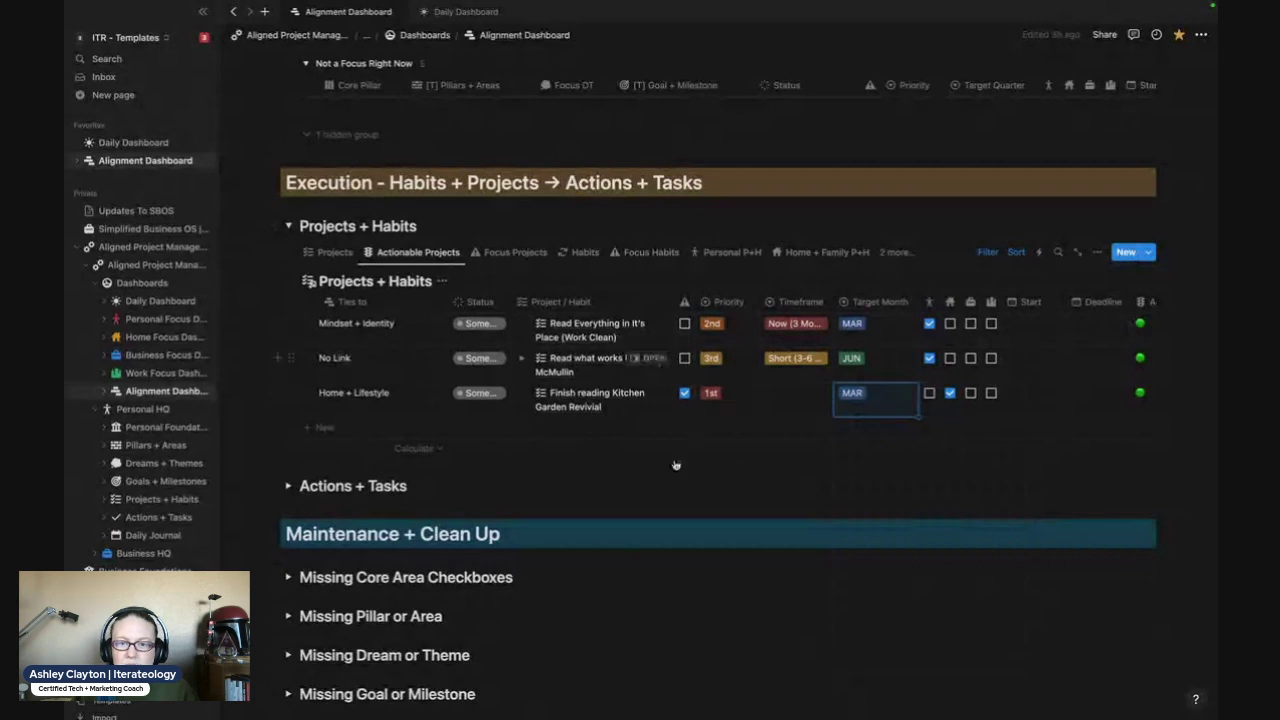
Open the Read what works project page and link it to the theme Live intentionally and plan regularly.
scroll(813, 351, down, 5)
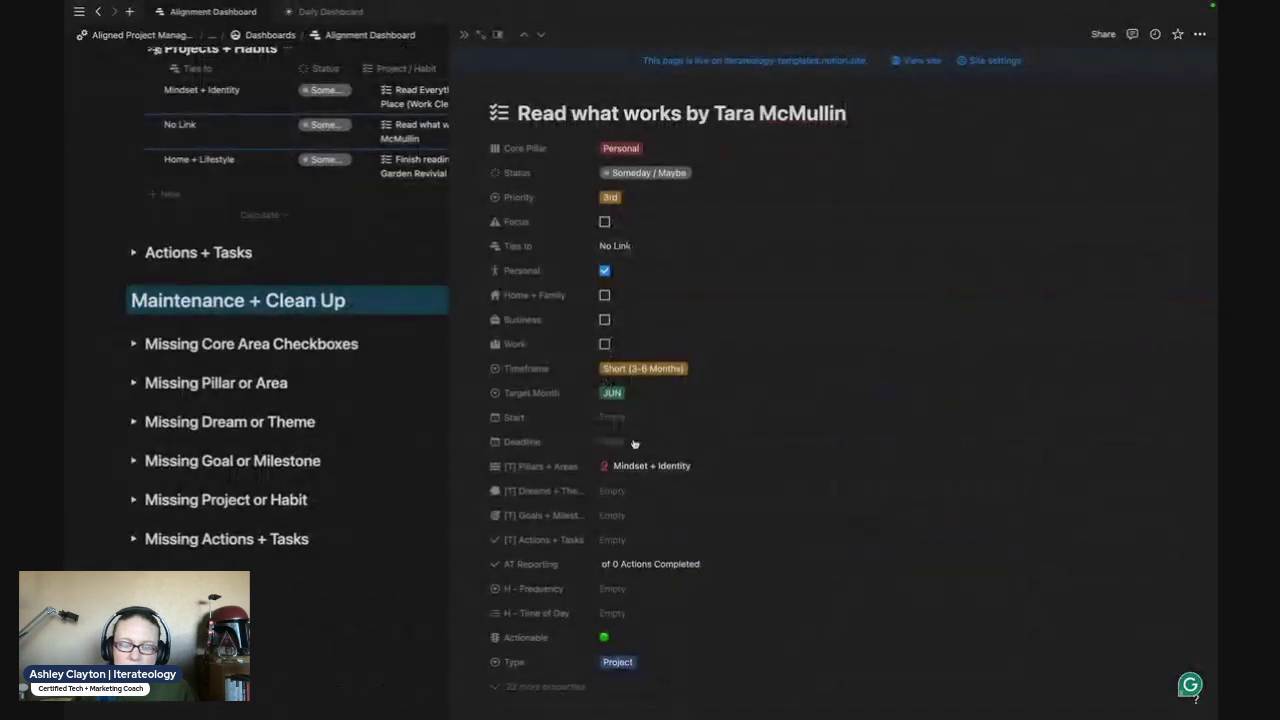
click(636, 494)
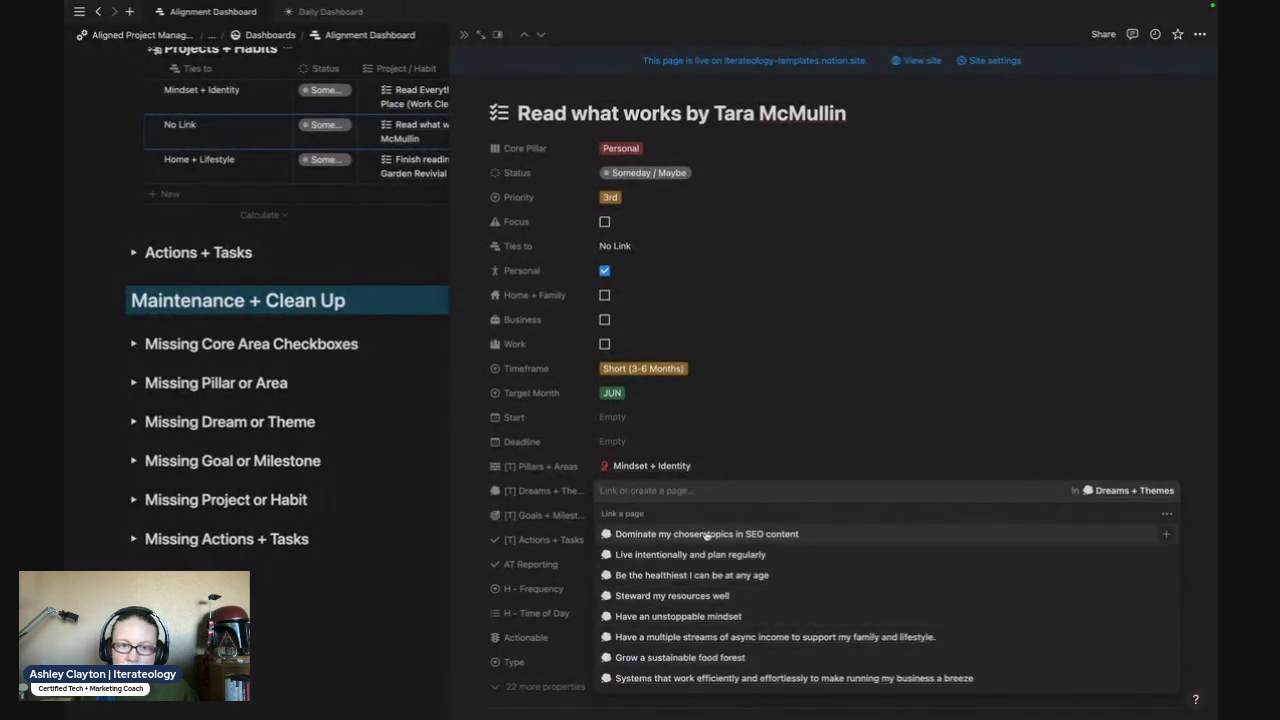
click(710, 556)
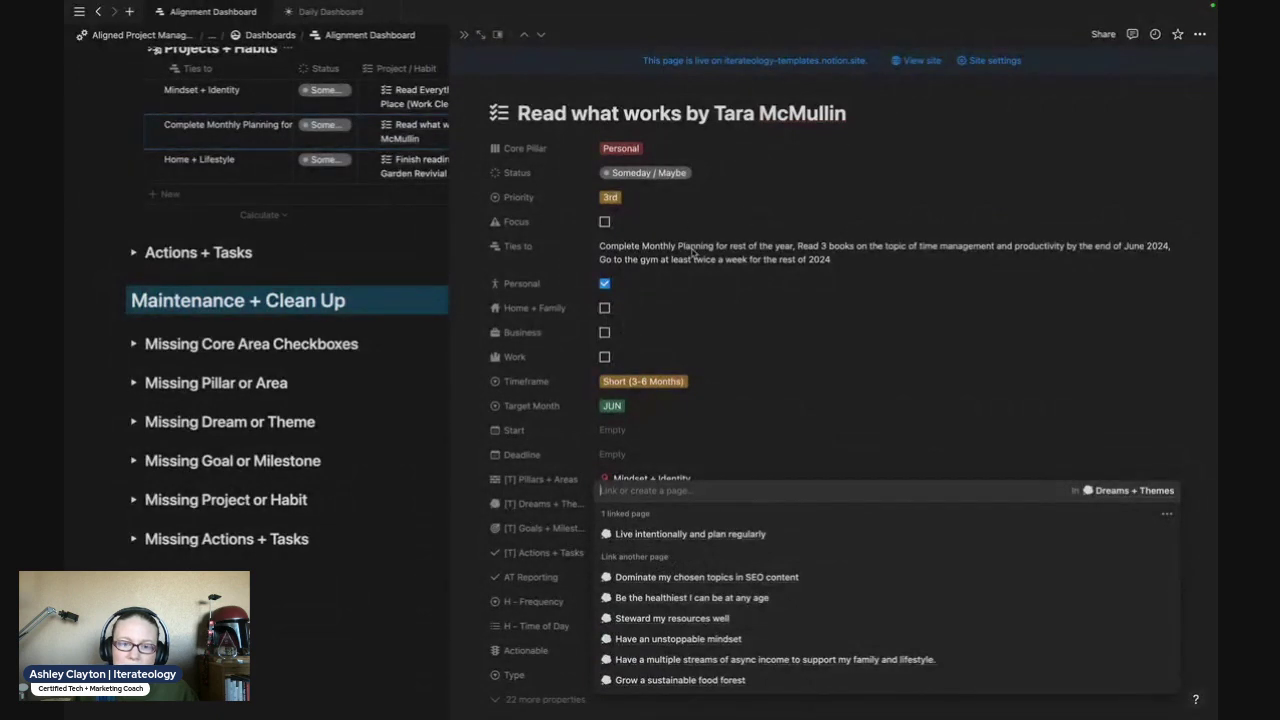
click(533, 432)
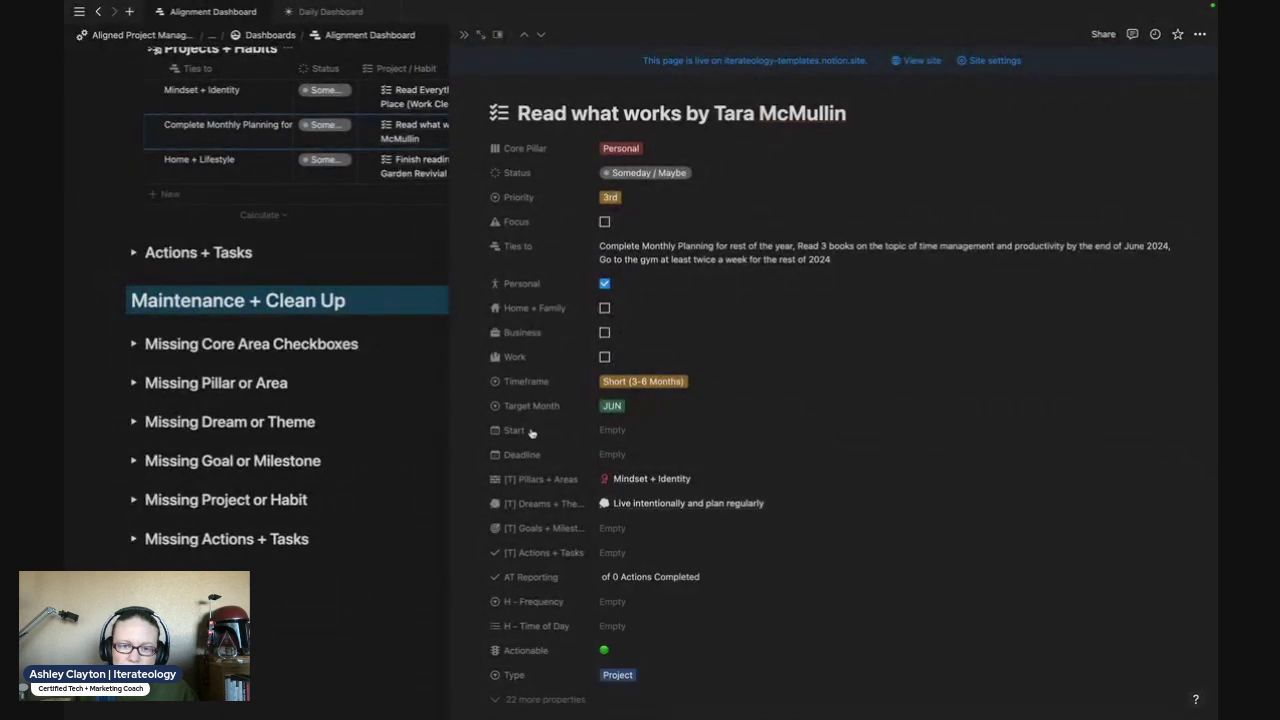
Link Read what works to the goal Read 3 books on the topic of time management and productivity by the end of June 2024.
click(652, 479)
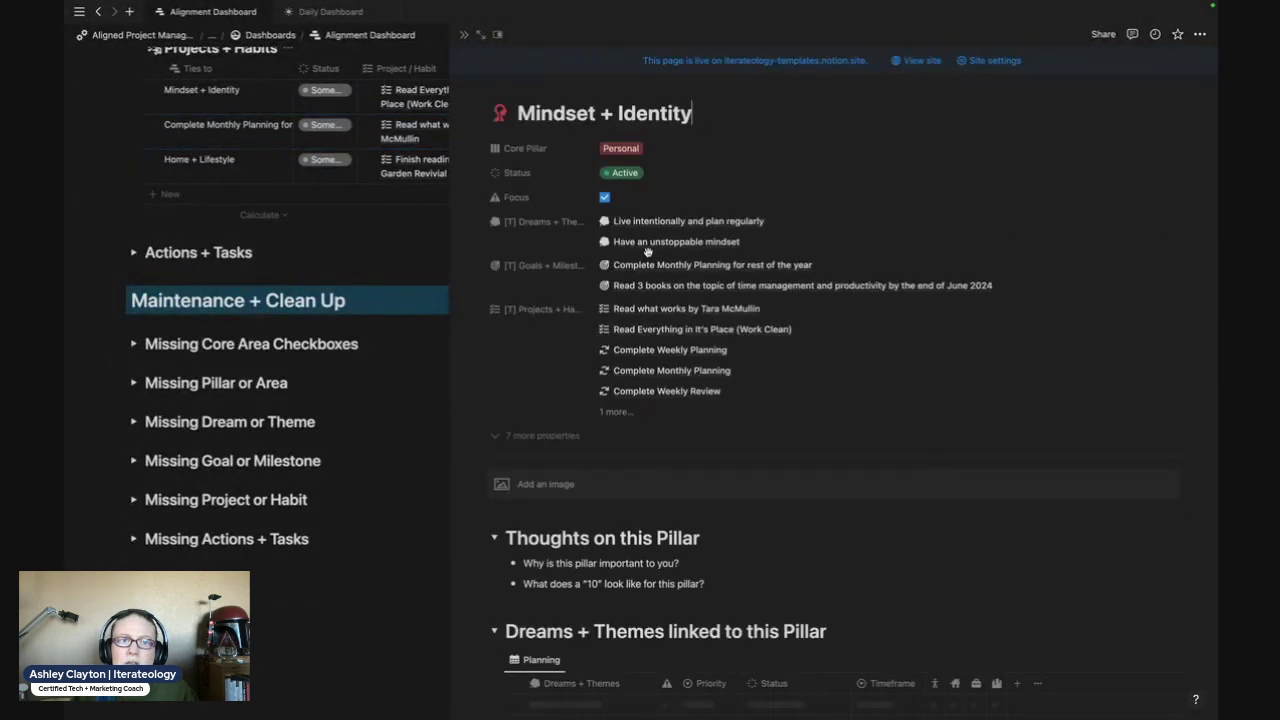
click(98, 11)
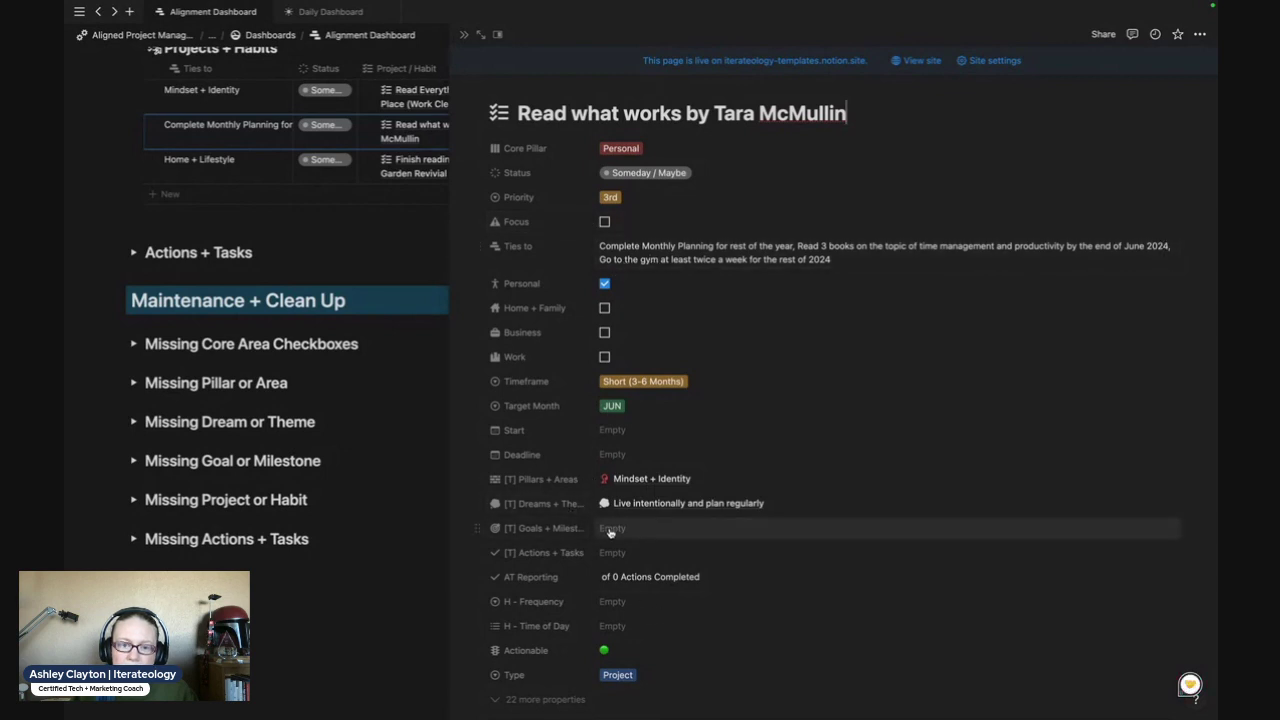
click(705, 528)
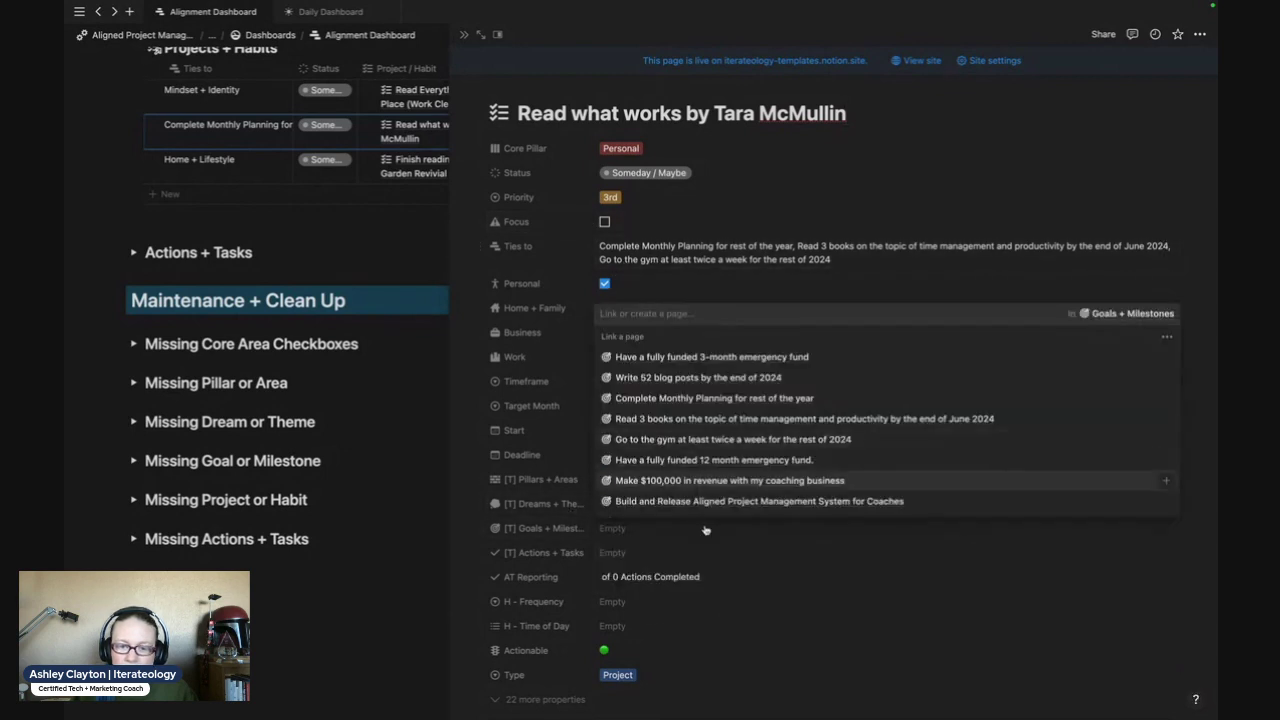
click(690, 420)
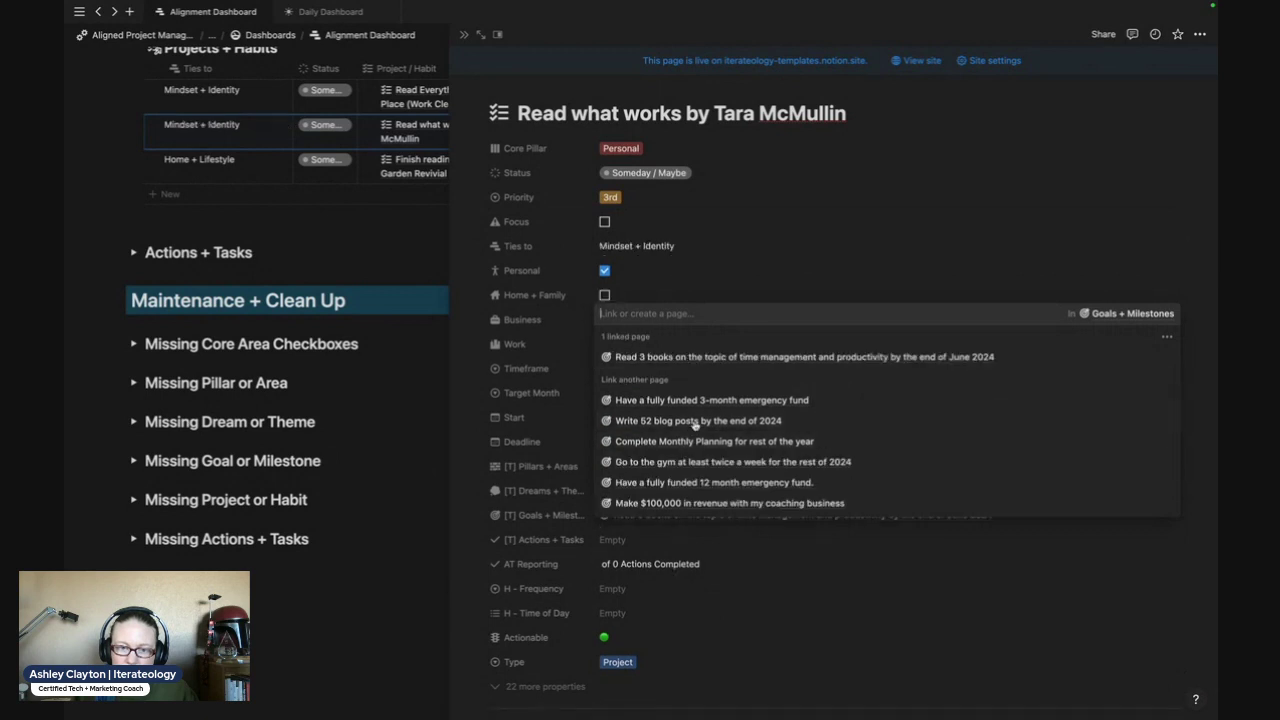
click(568, 540)
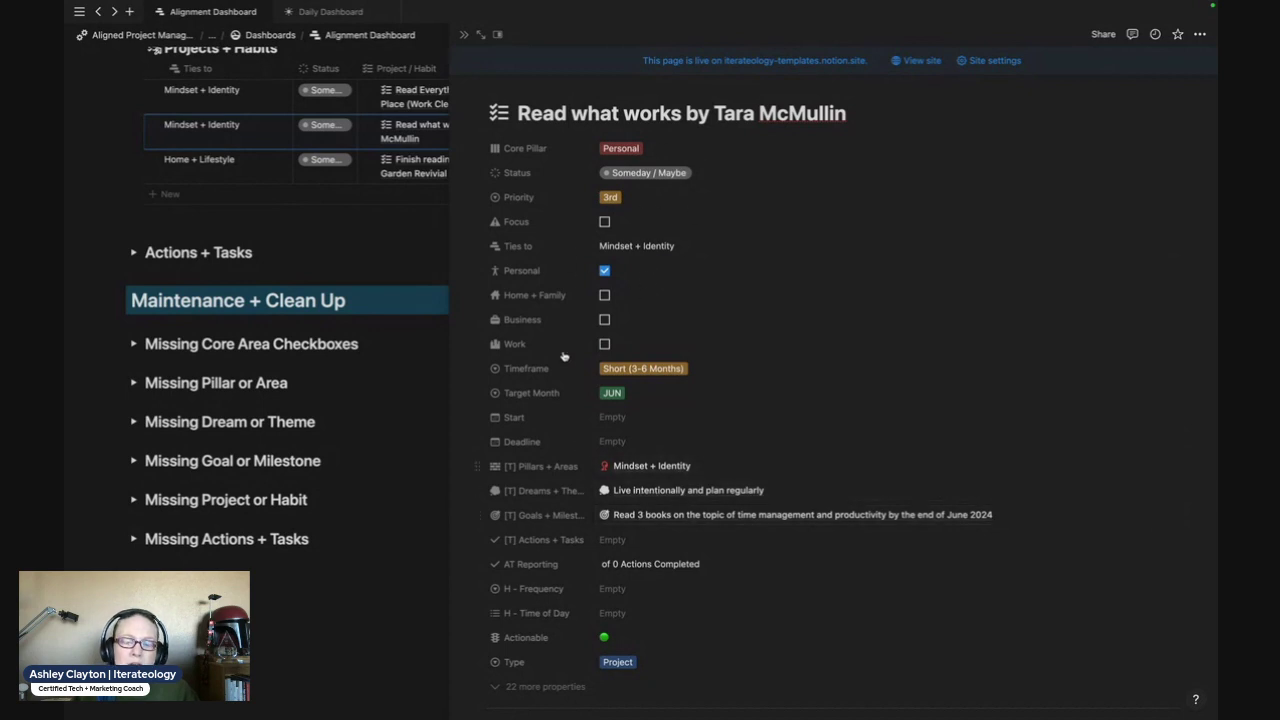
Examine the Read what works page's properties, purpose section and Brainstorming Notes under Project Actions + Tasks.
scroll(563, 550, down, 1)
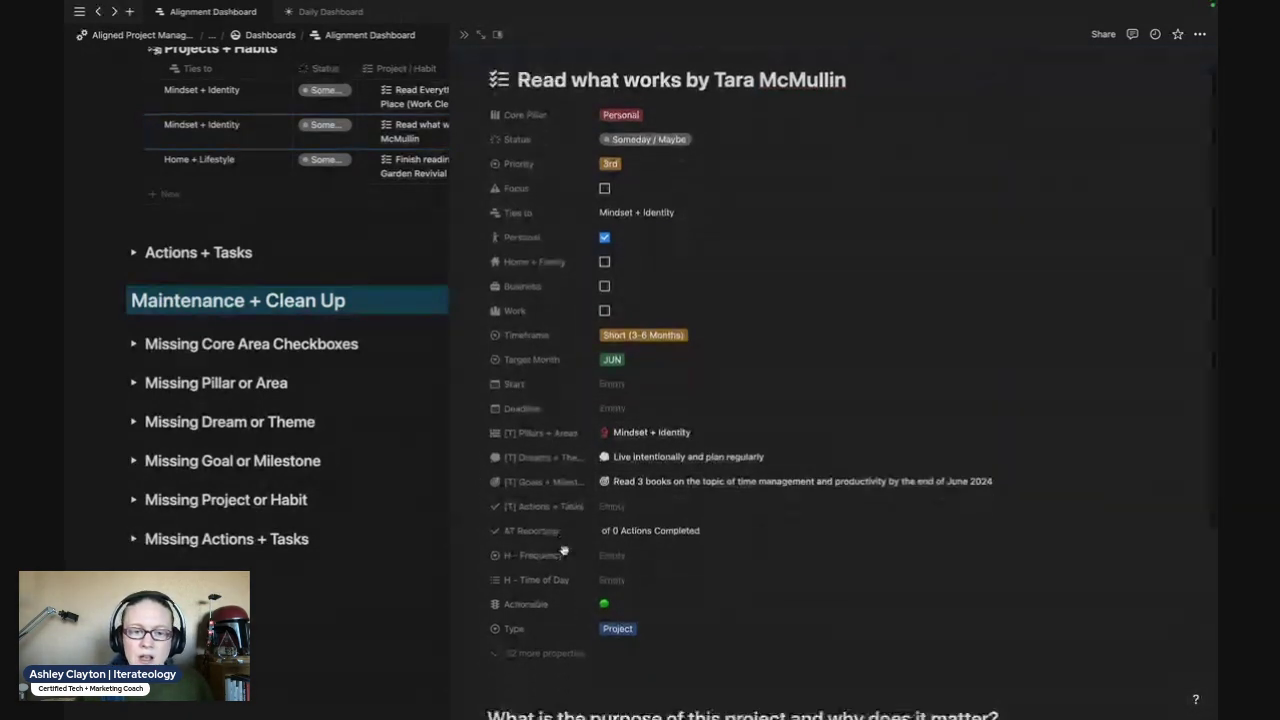
scroll(563, 550, down, 1)
scroll(568, 450, up, 2)
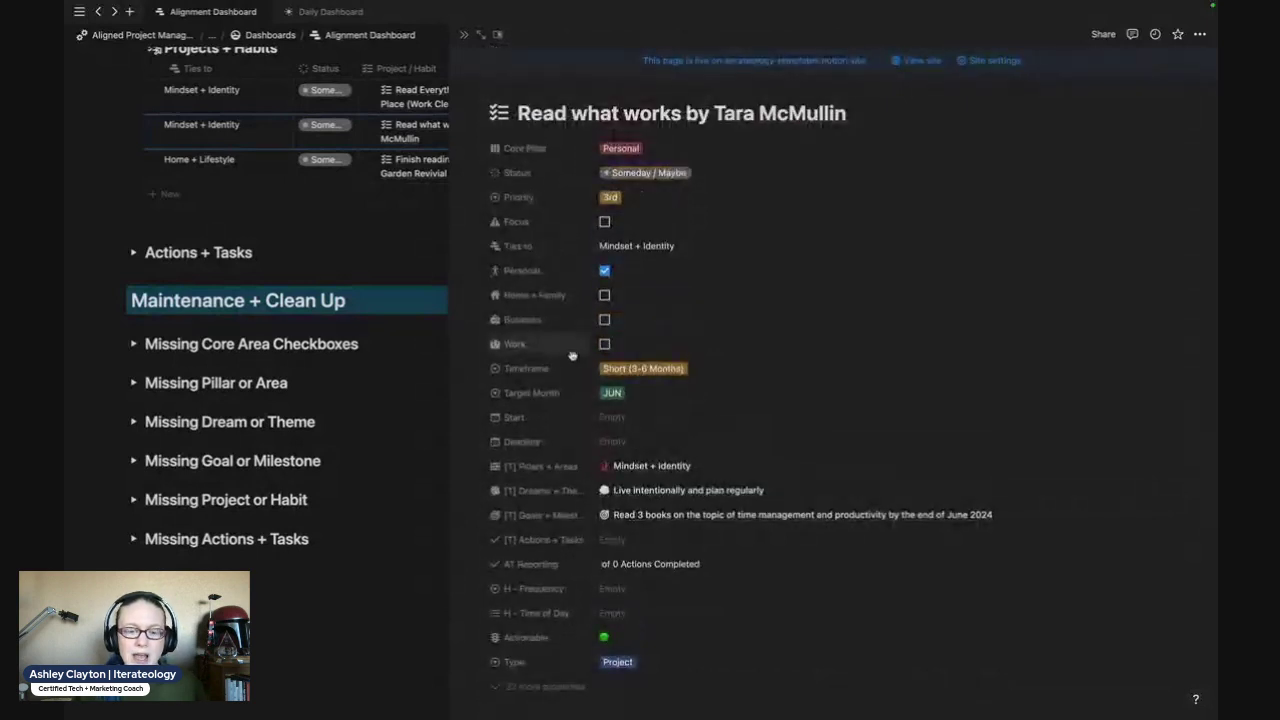
scroll(572, 356, down, 5)
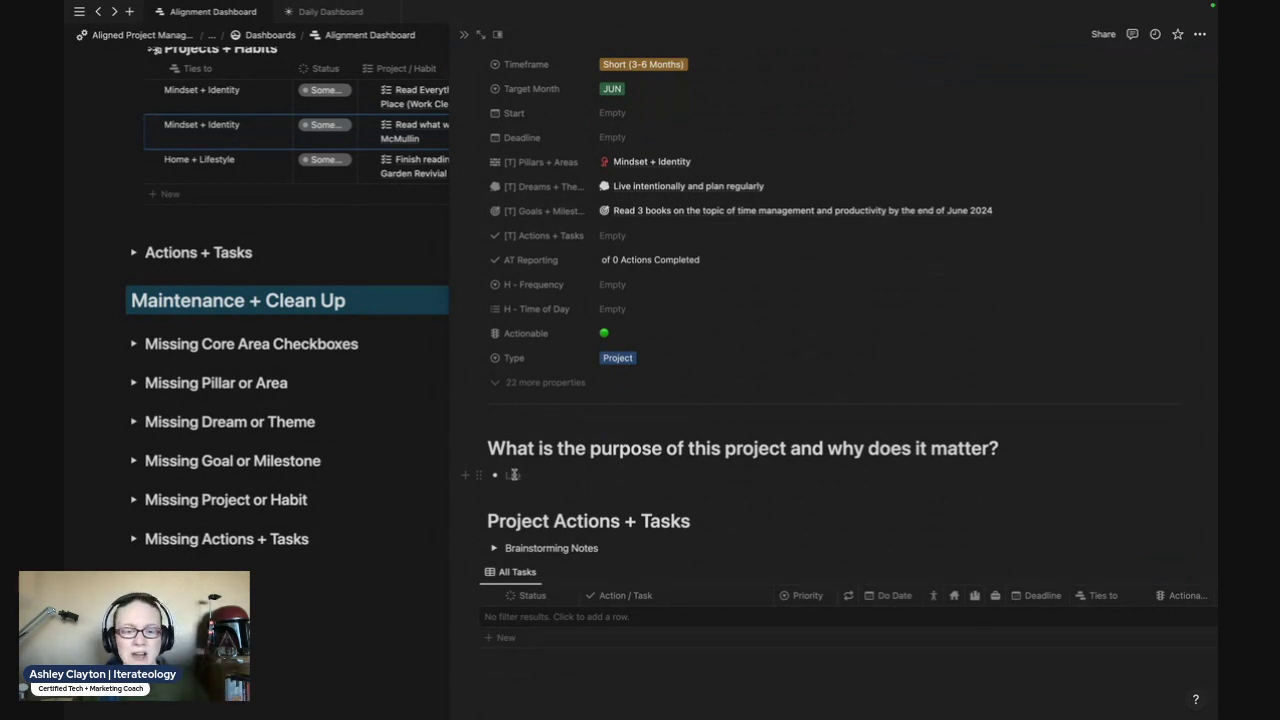
click(494, 548)
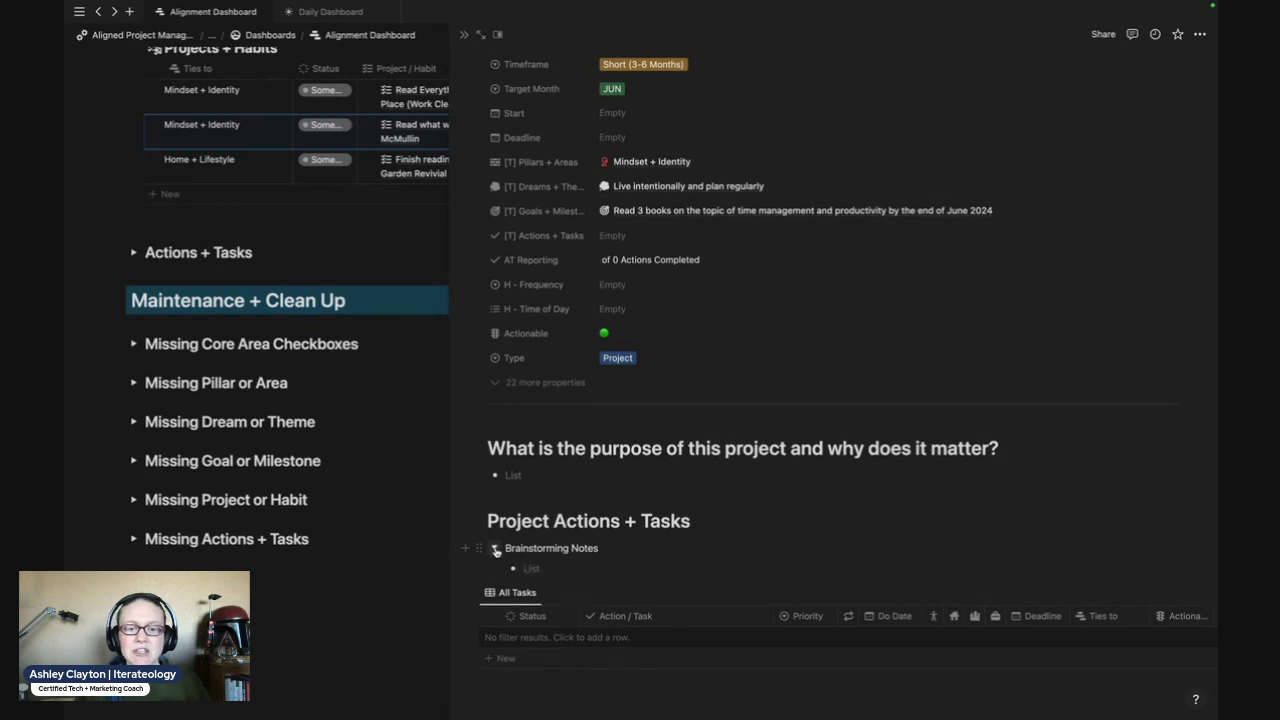
click(529, 569)
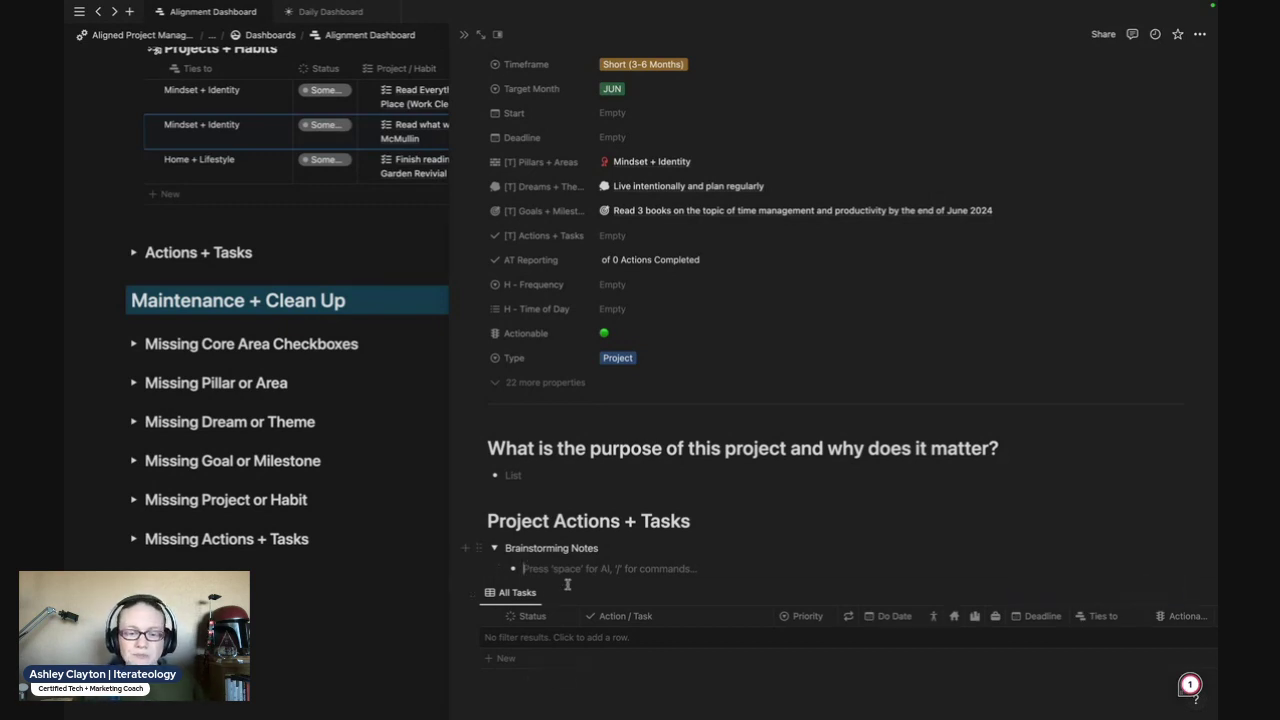
click(494, 548)
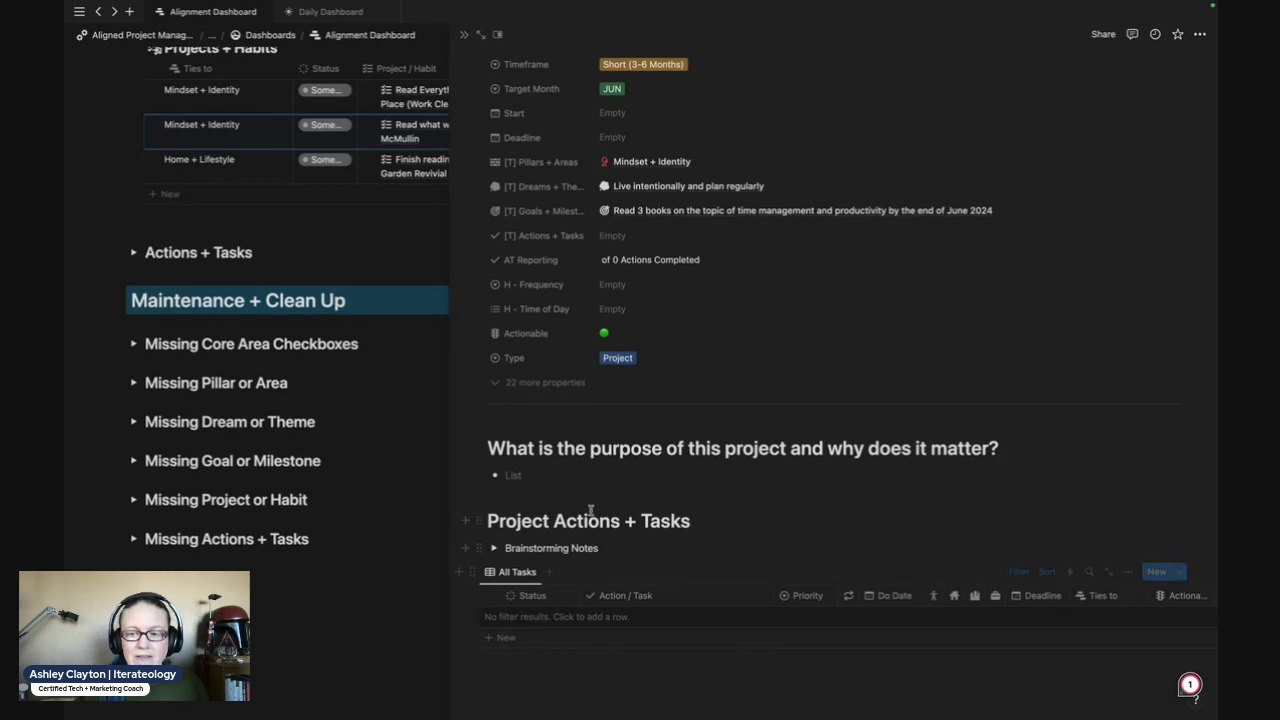
Add the task Read the first section of the book to the project's task table and close the project page.
click(649, 618)
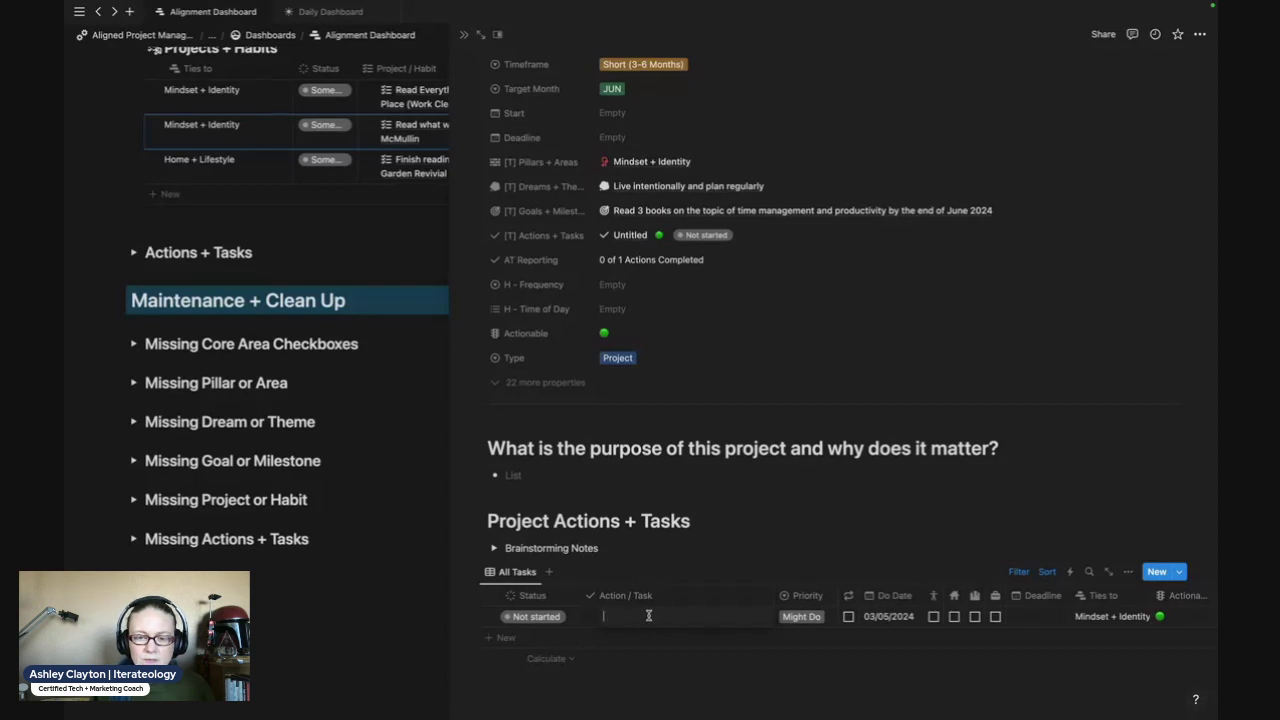
click(648, 615)
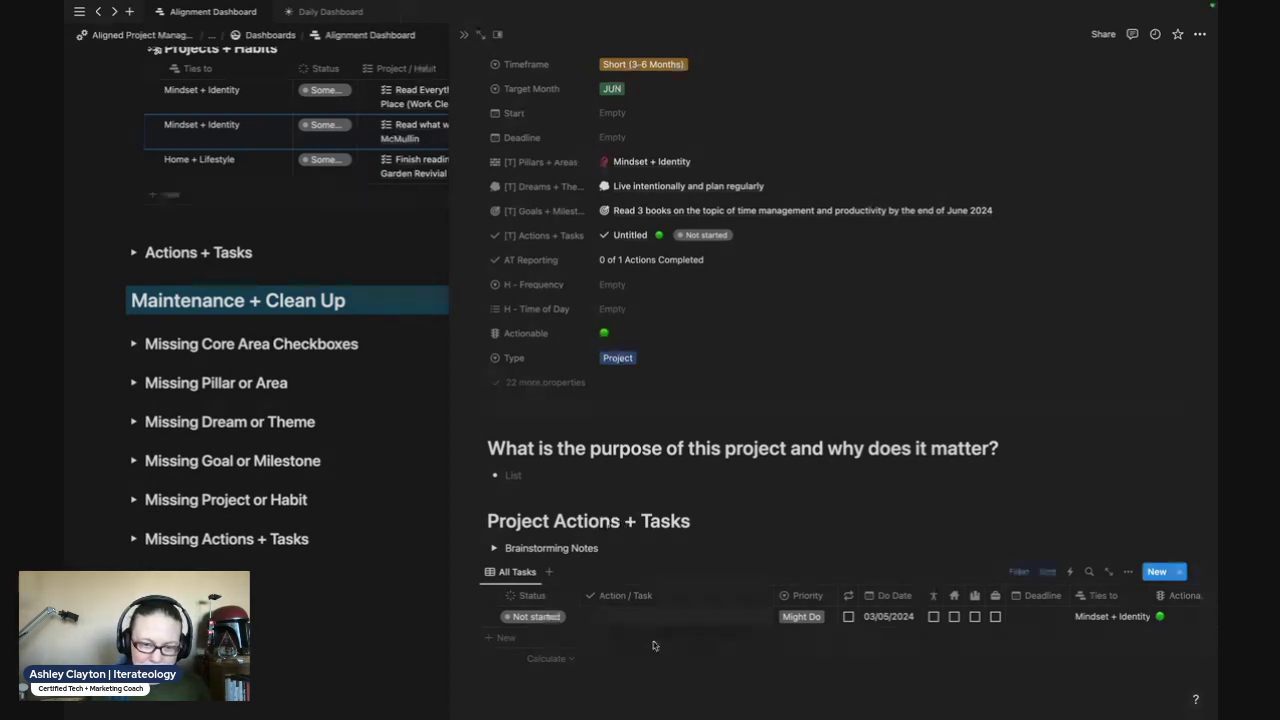
click(635, 610)
text(Read)
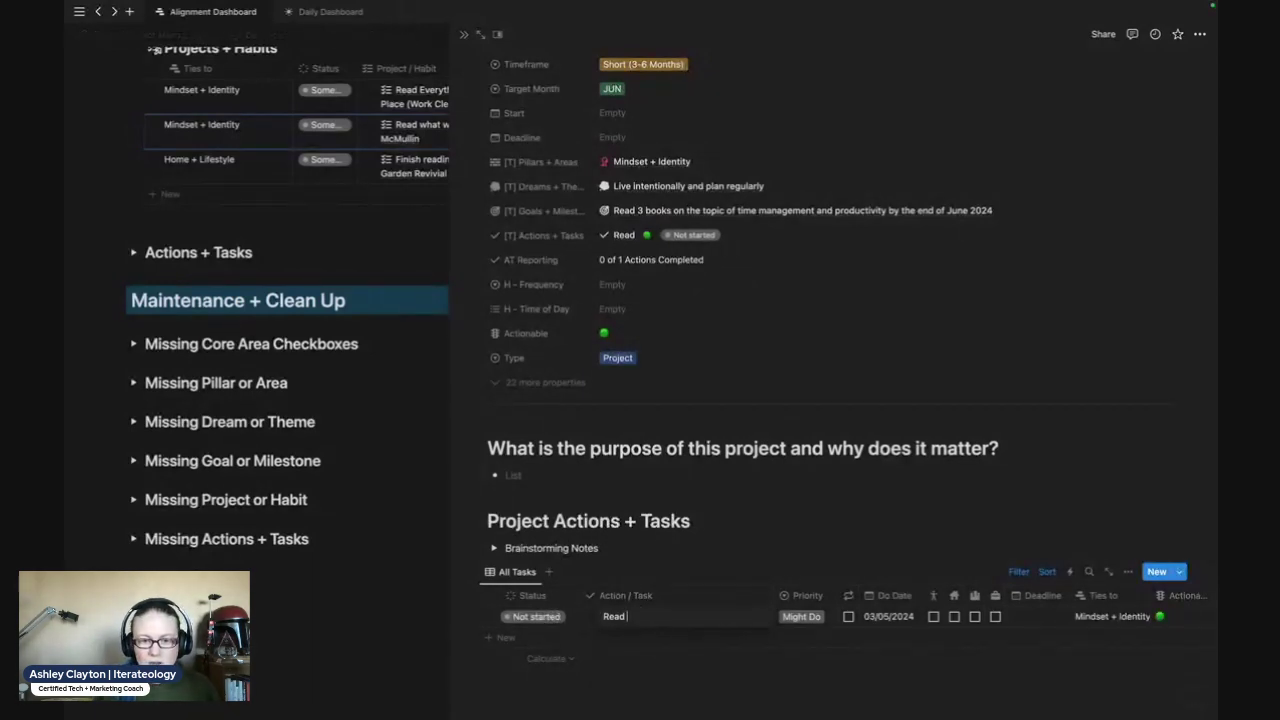
text( chap)
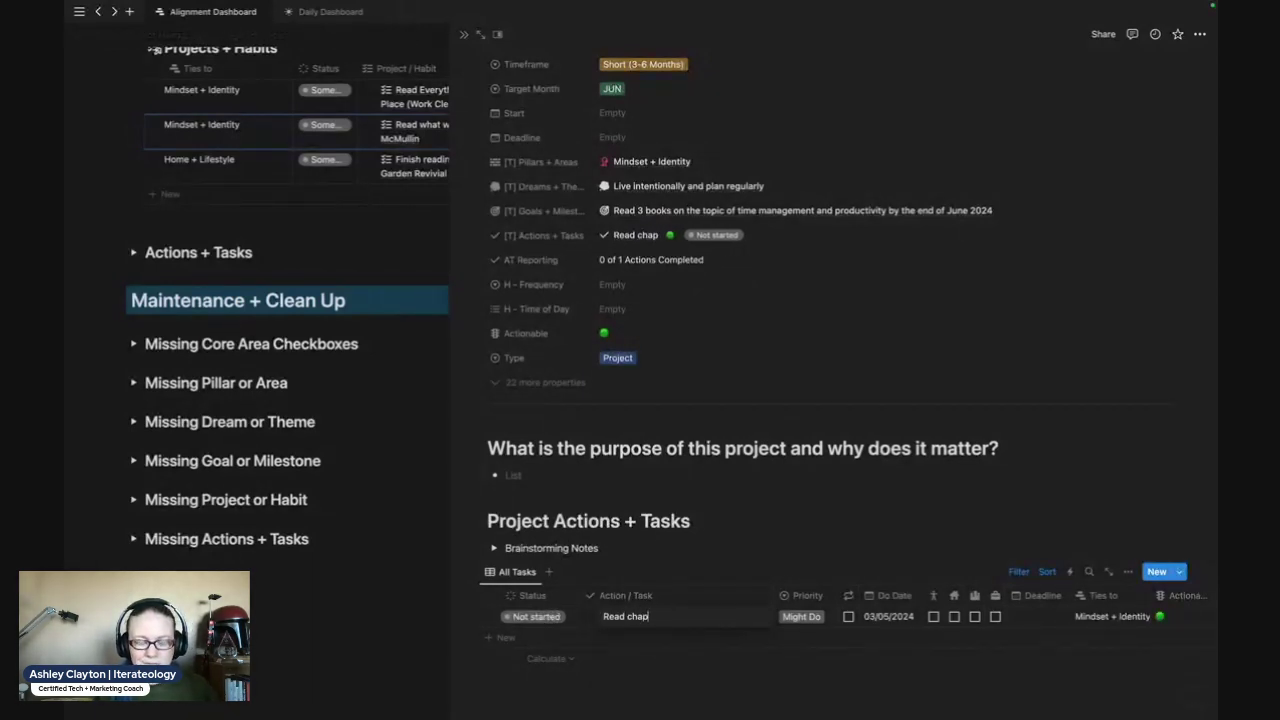
text(ter)
key(BackSpace)
key(BackSpace)
key(BackSpace)
key(BackSpace)
key(BackSpace)
key(BackSpace)
key(BackSpace)
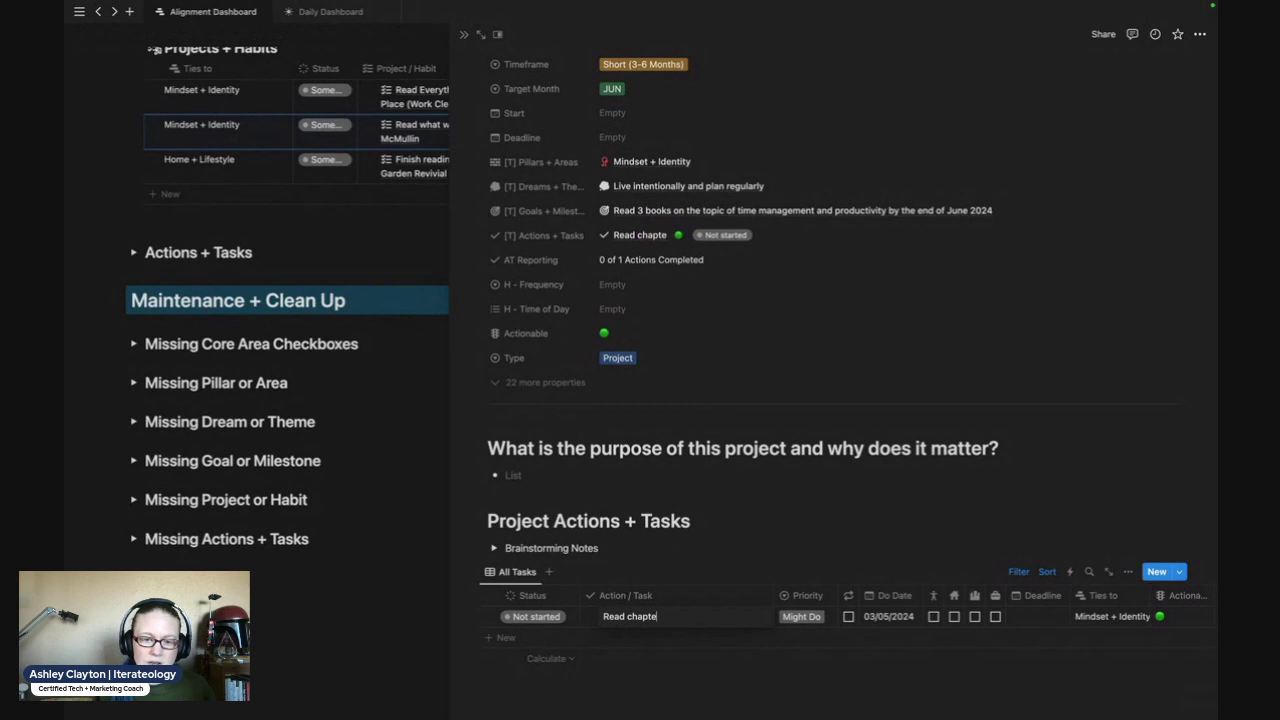
text(the first )
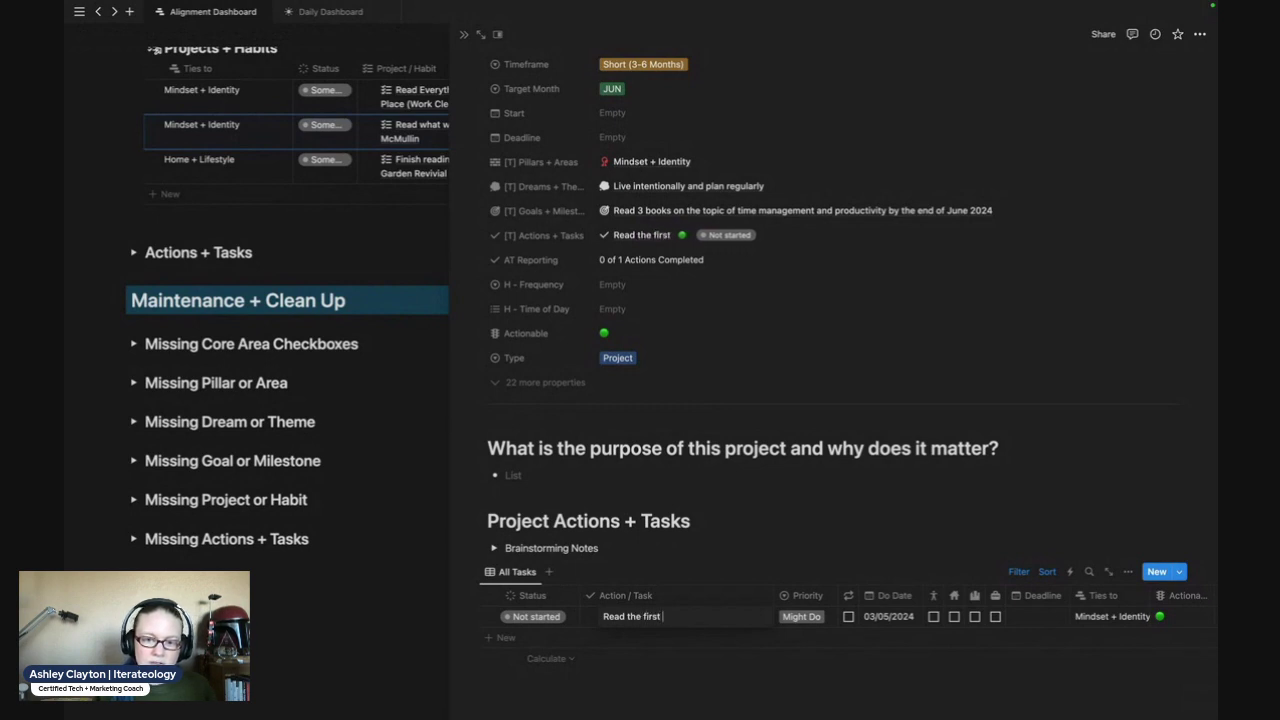
text(section of the book)
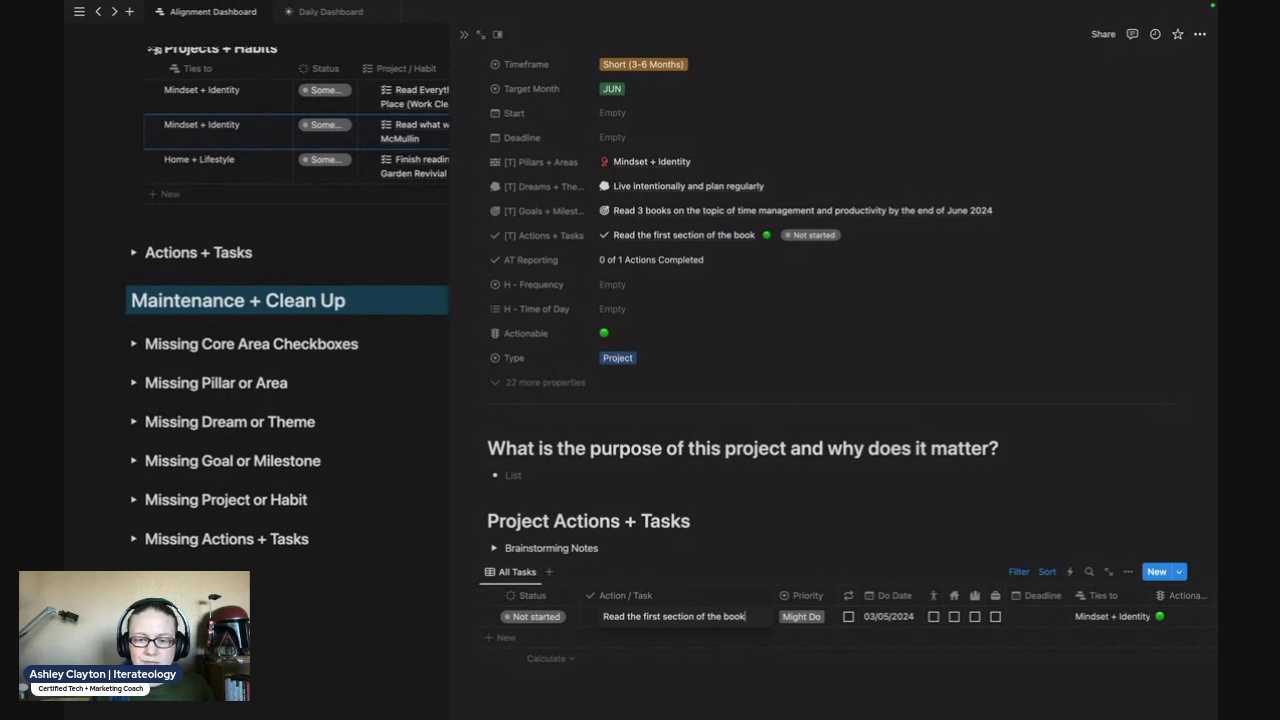
key(Escape)
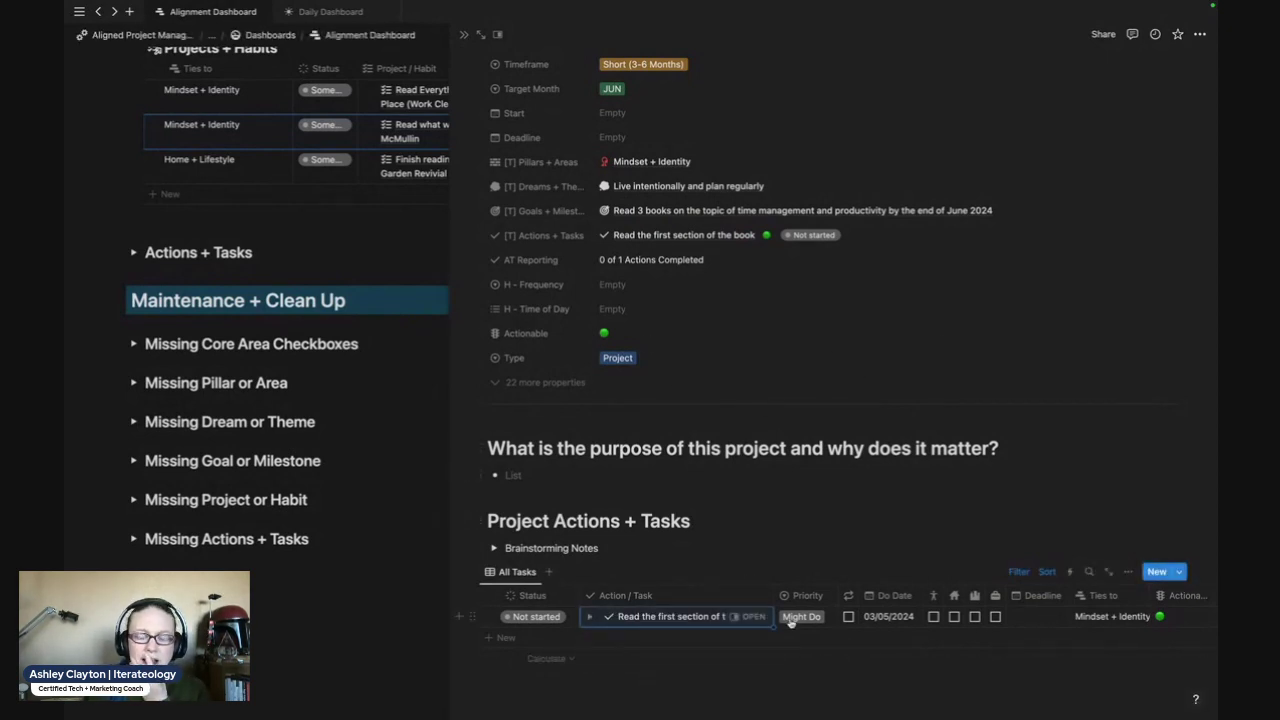
scroll(687, 403, up, 3)
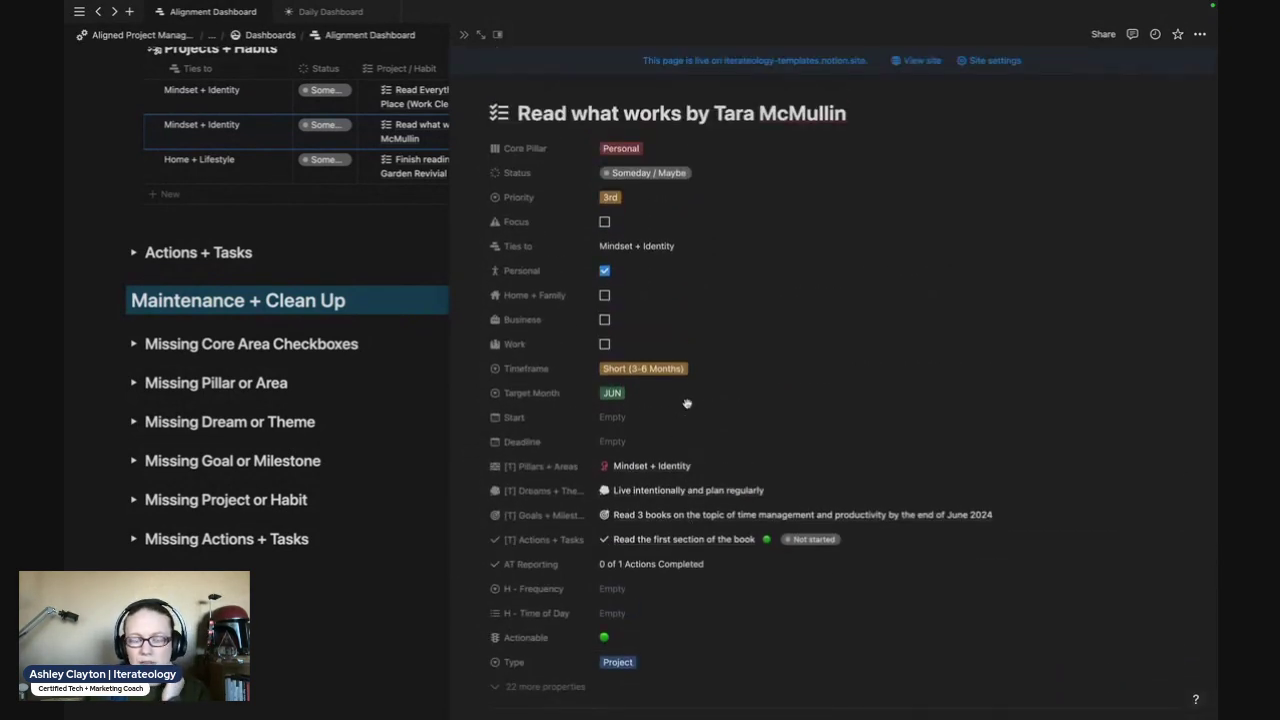
scroll(687, 403, down, 2)
scroll(687, 400, down, 3)
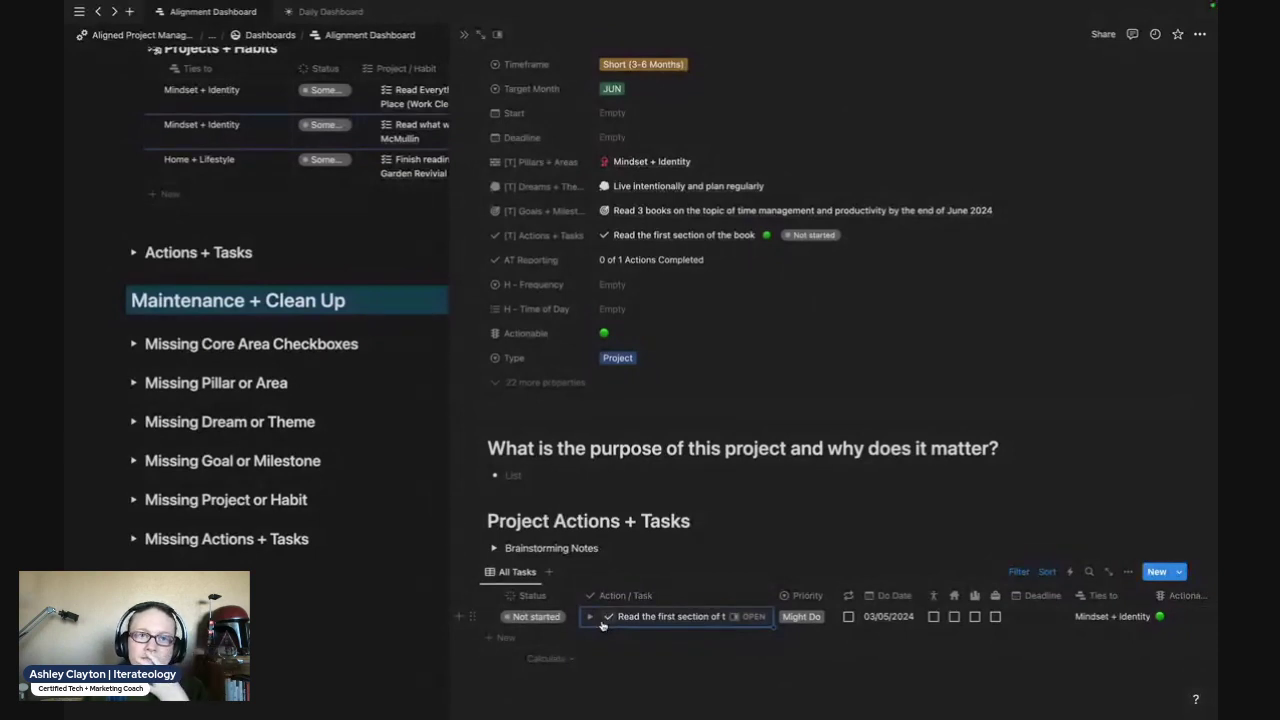
click(466, 38)
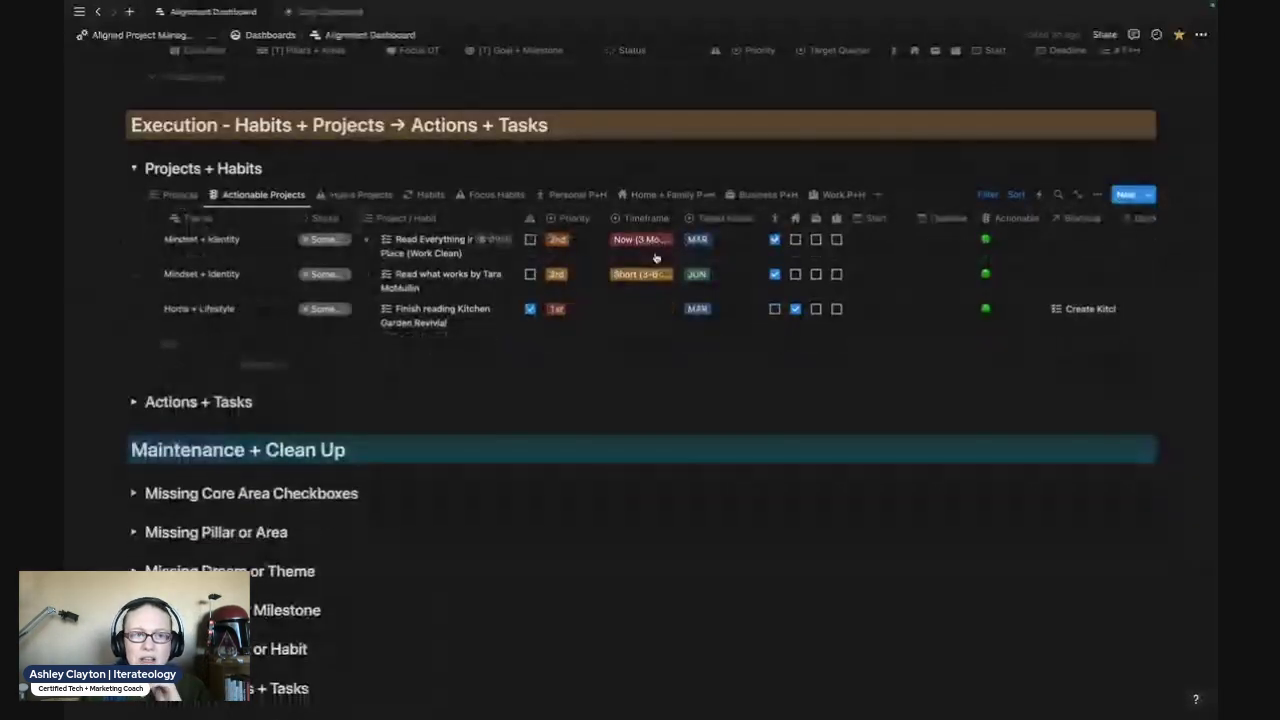
Show the database title on the Actionable Projects view and hide it again.
click(263, 194)
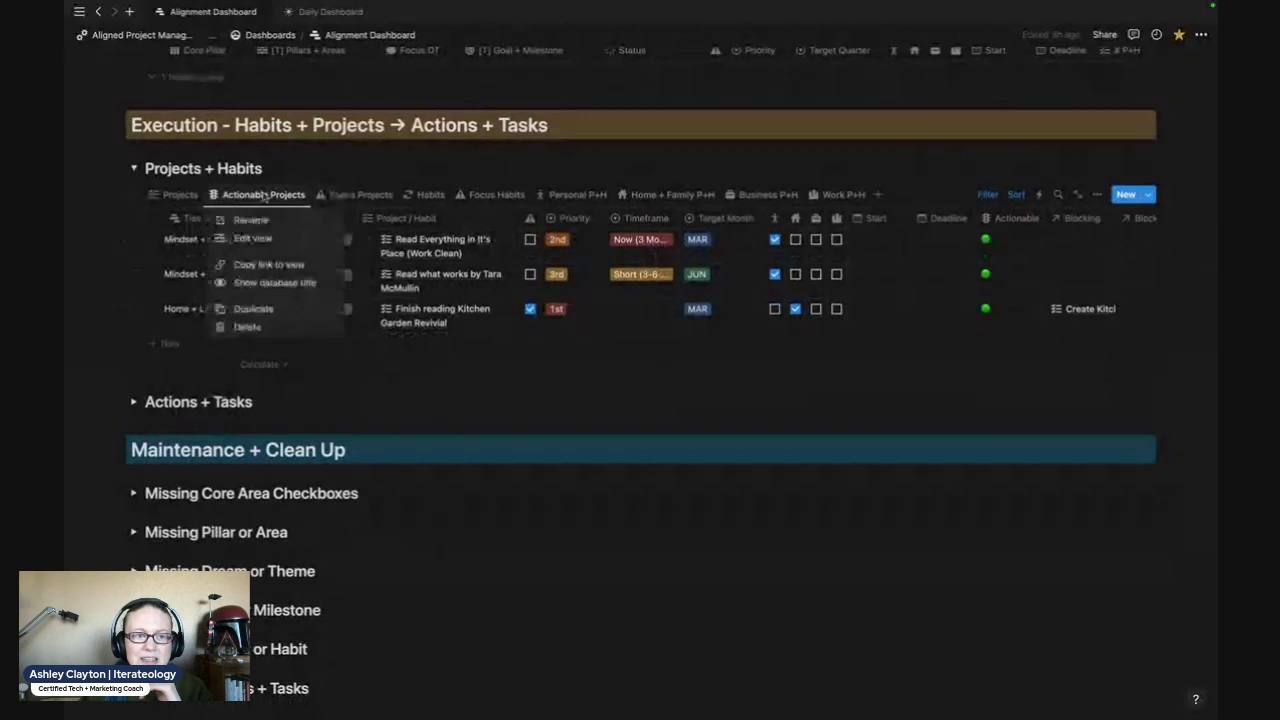
key(Escape)
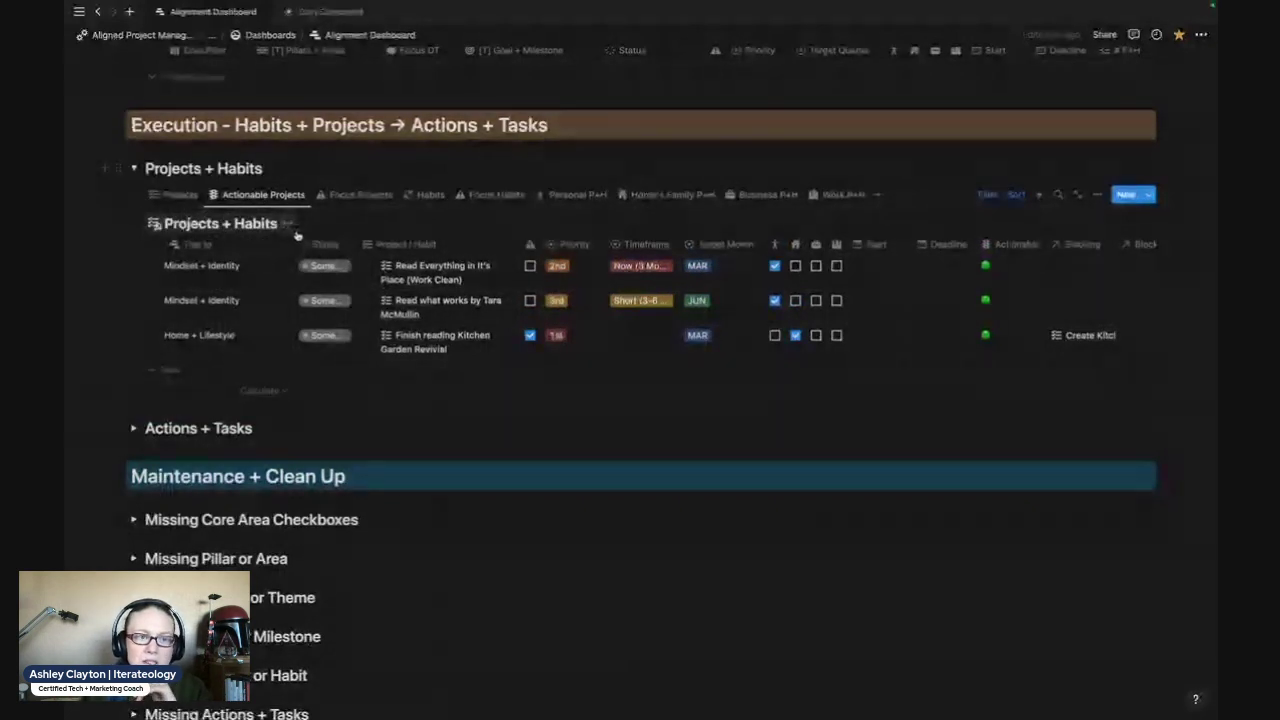
click(288, 224)
click(290, 289)
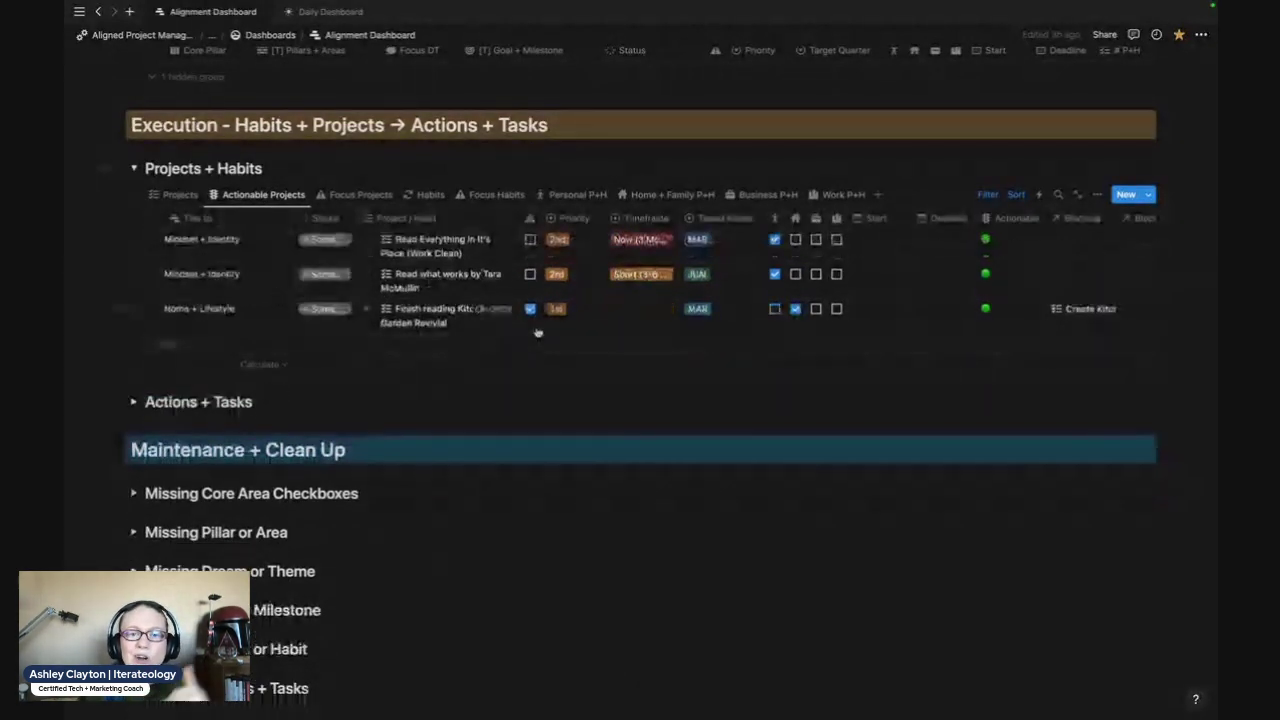
Set the timeframe of Finish reading Kitchen Garden Revivial to Now.
click(628, 316)
click(676, 352)
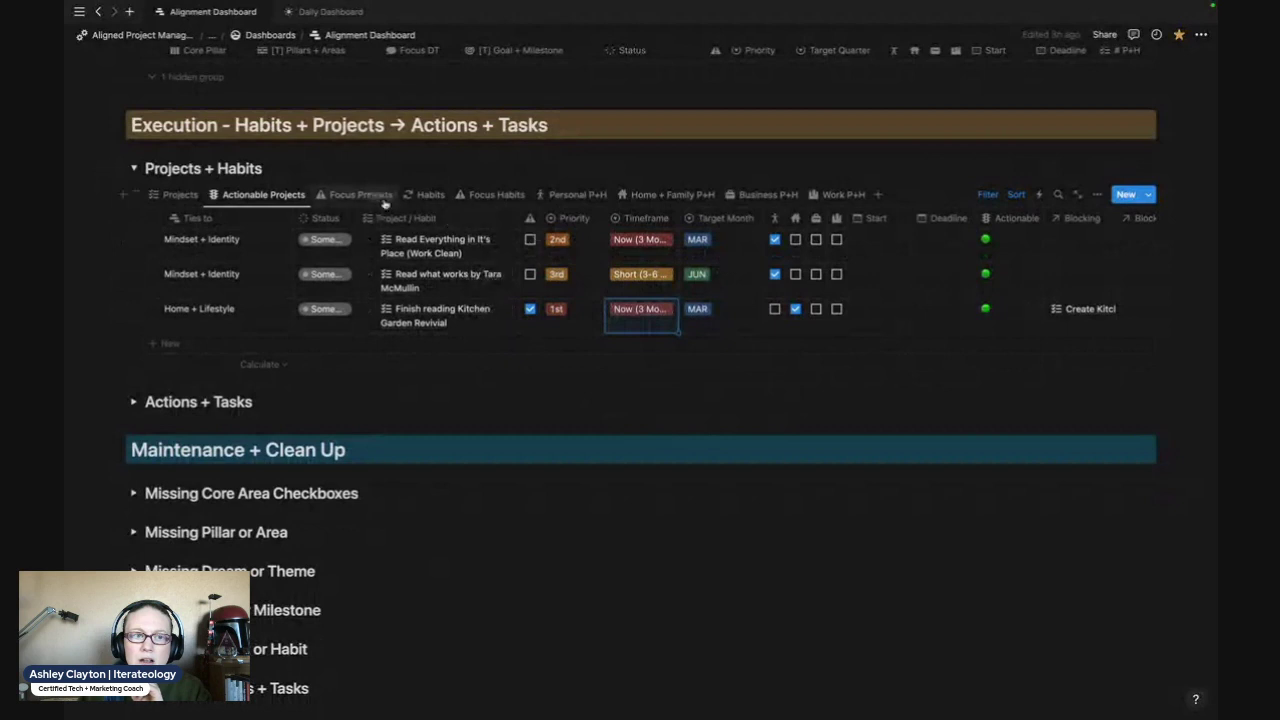
Switch to the Focus Projects view and convert its Type is Project filter into an advanced filter.
click(345, 195)
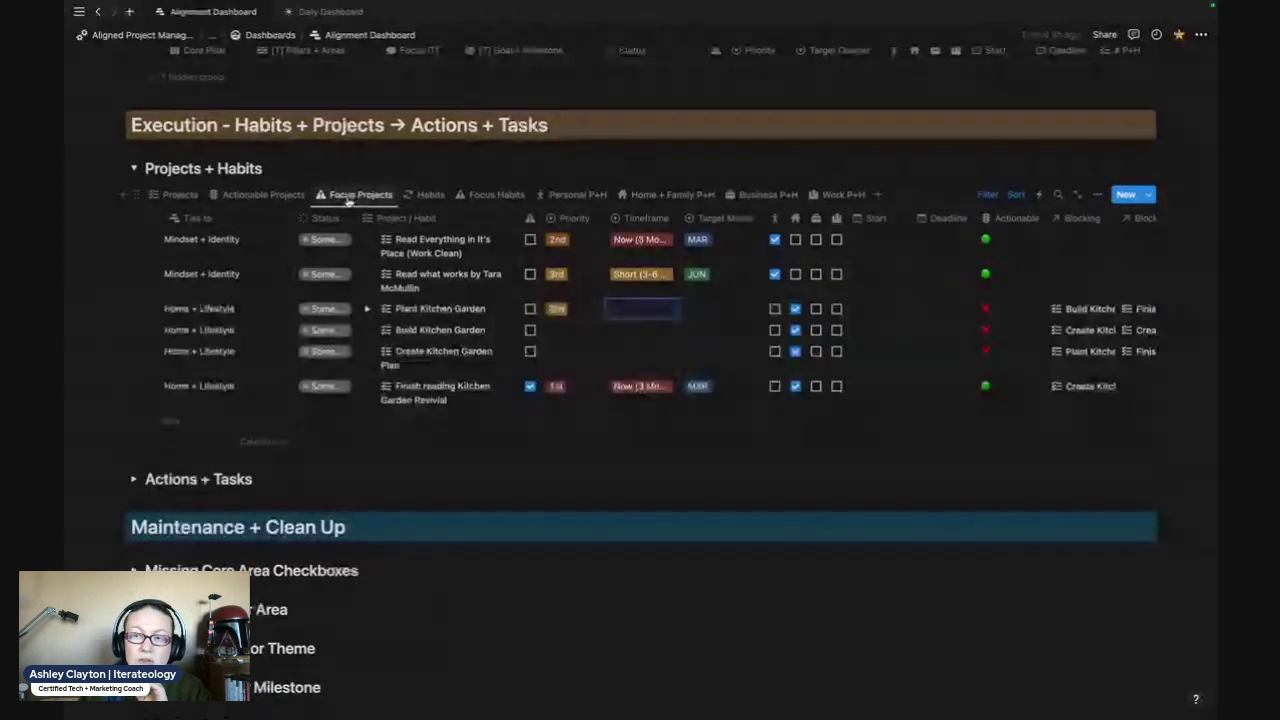
click(987, 200)
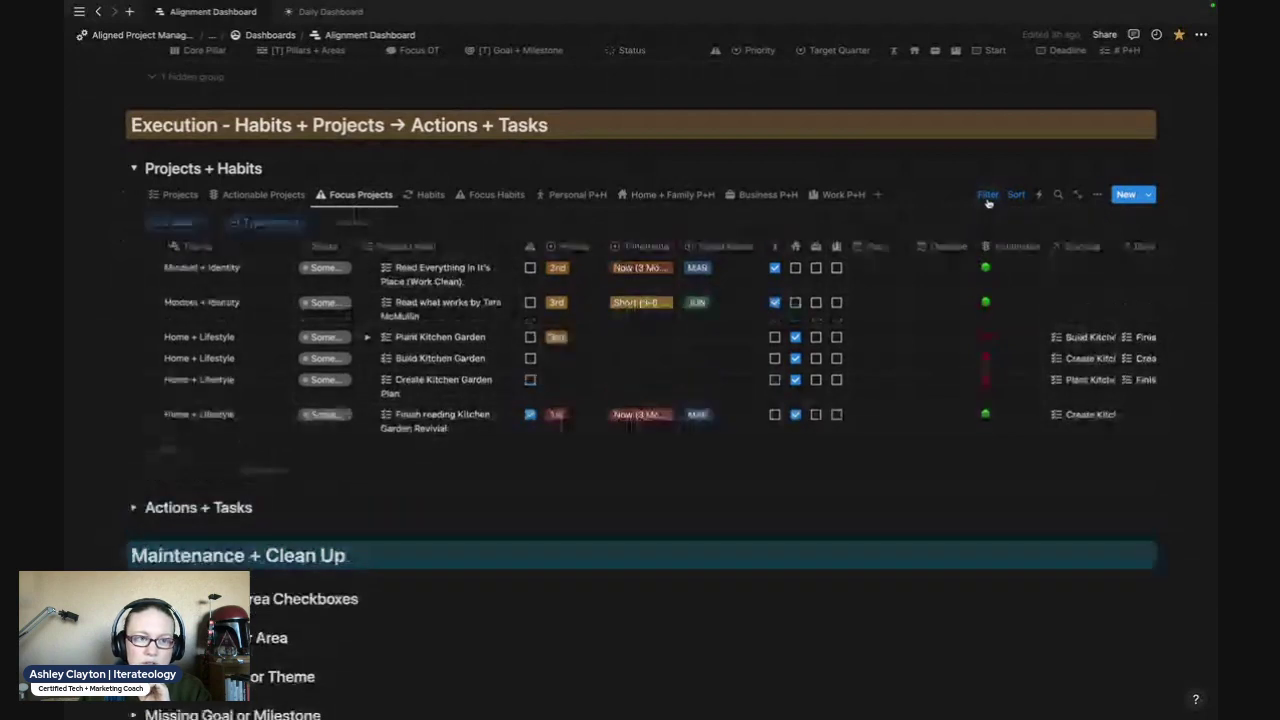
click(292, 224)
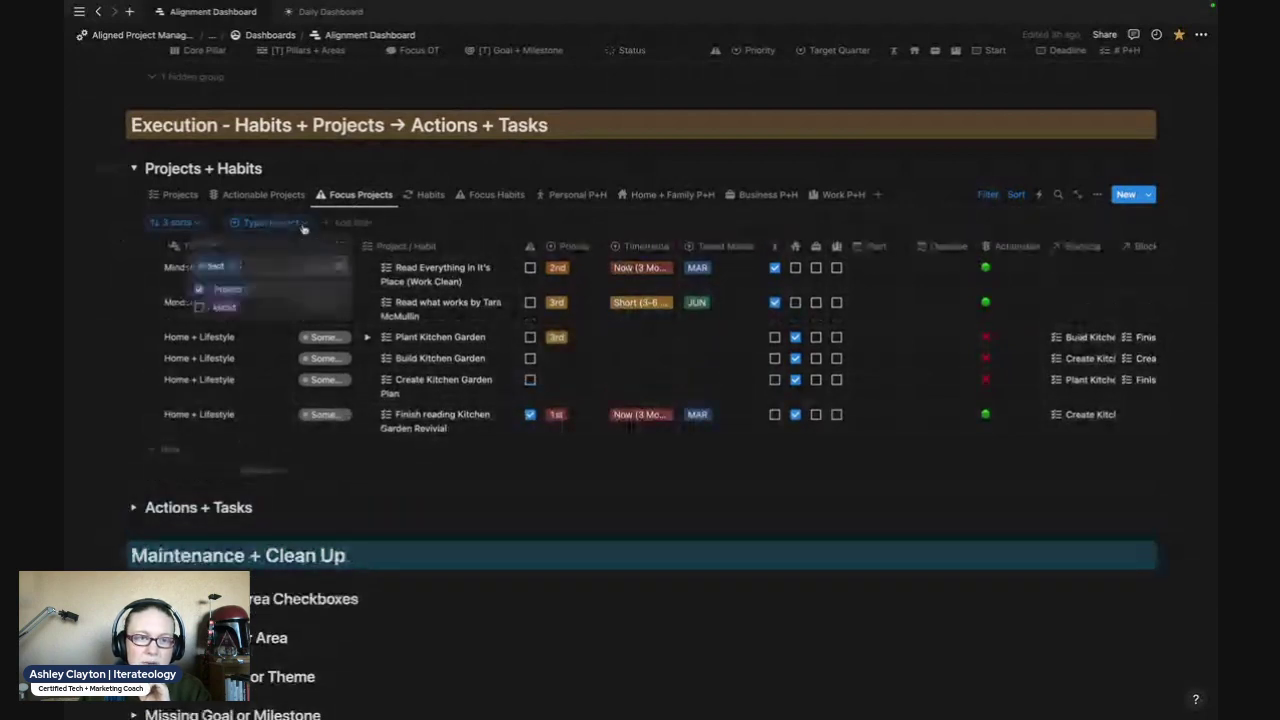
click(340, 245)
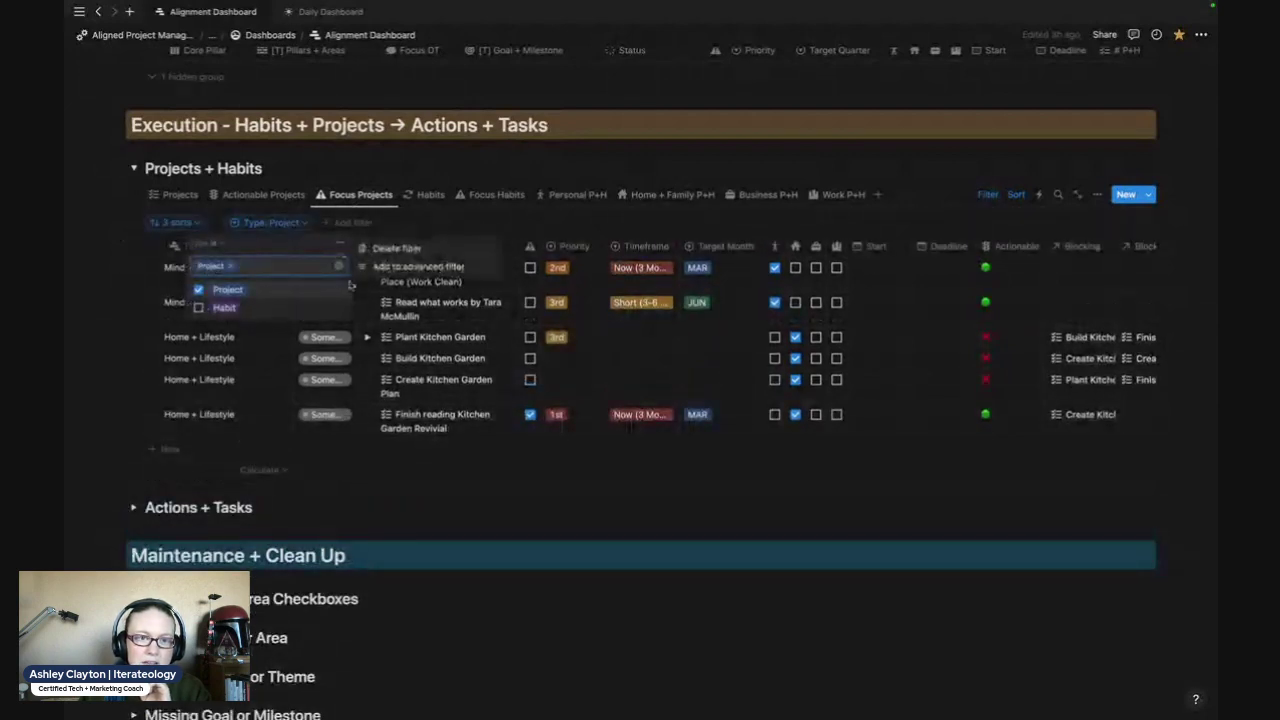
click(403, 267)
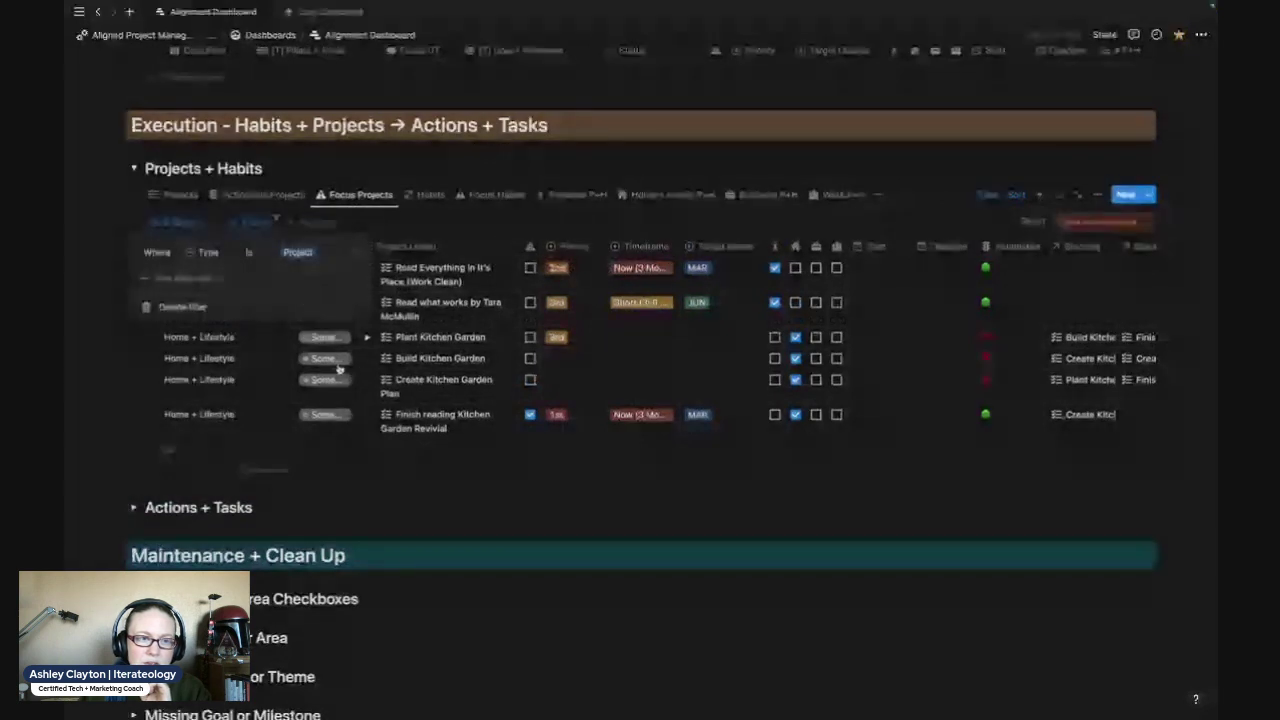
Add a rule requiring Focus to be checked to the Focus Projects filter and save it for everyone.
click(200, 278)
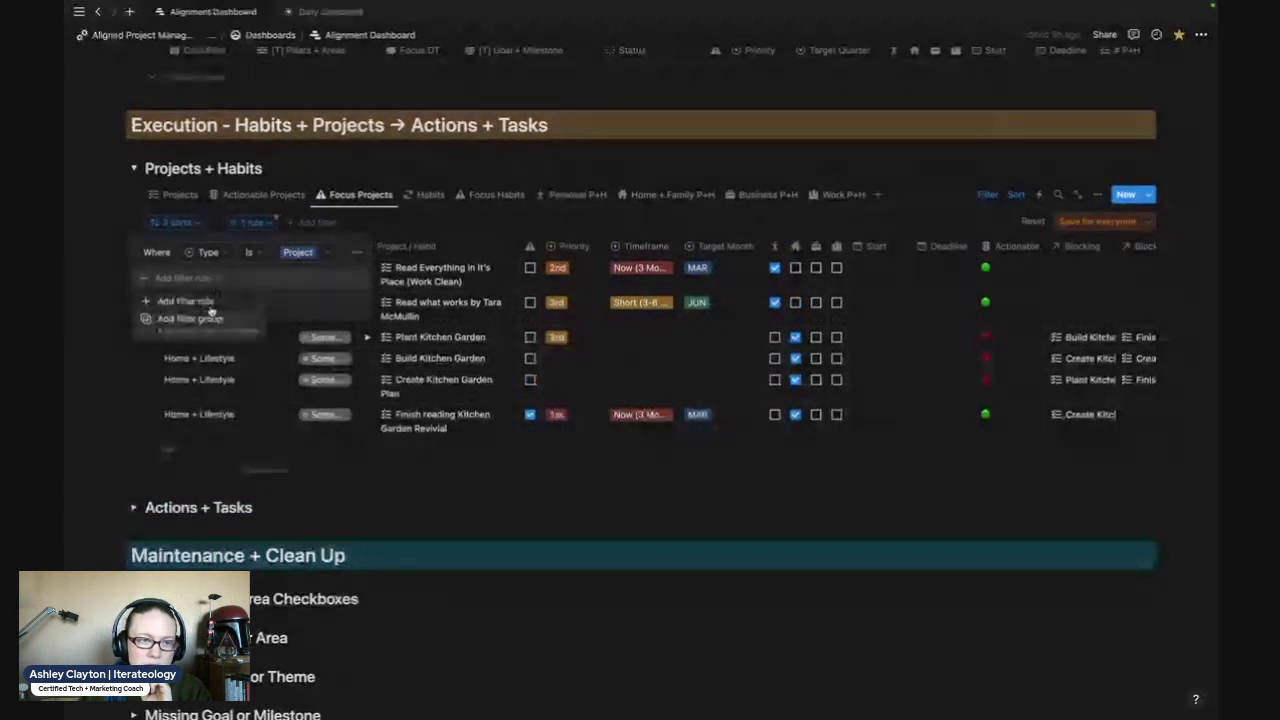
click(195, 301)
click(208, 278)
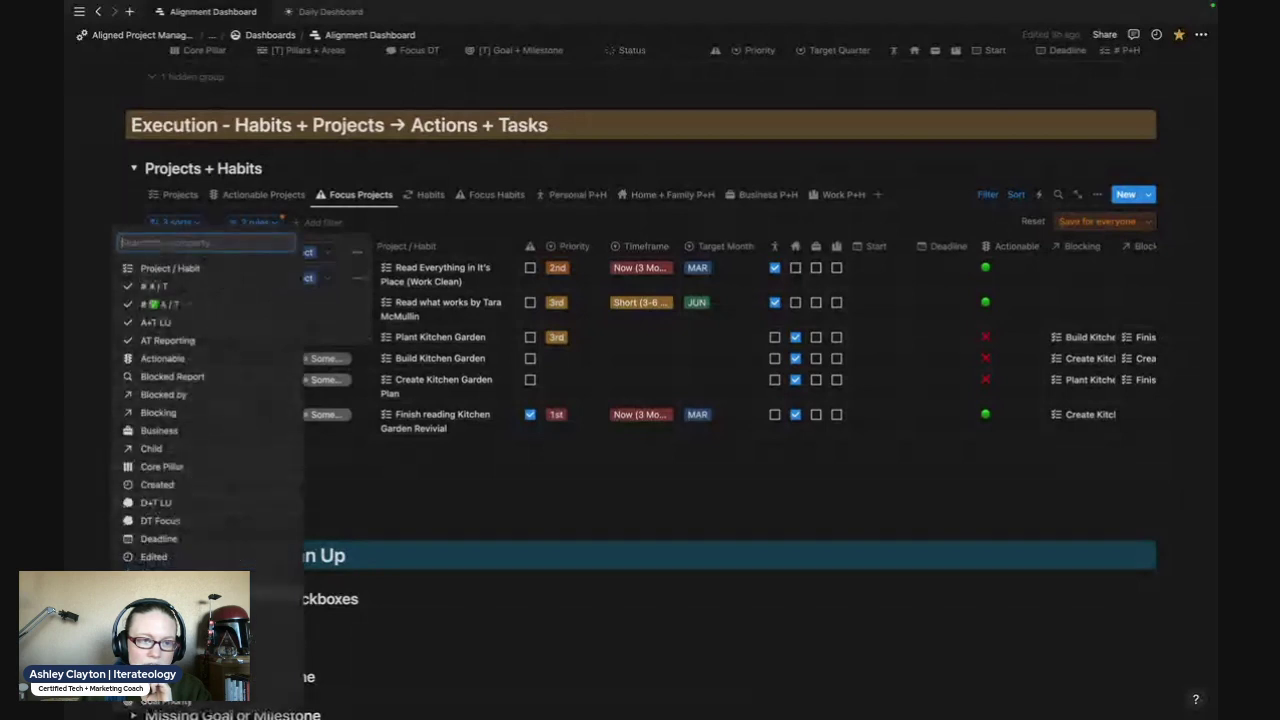
click(160, 520)
click(305, 278)
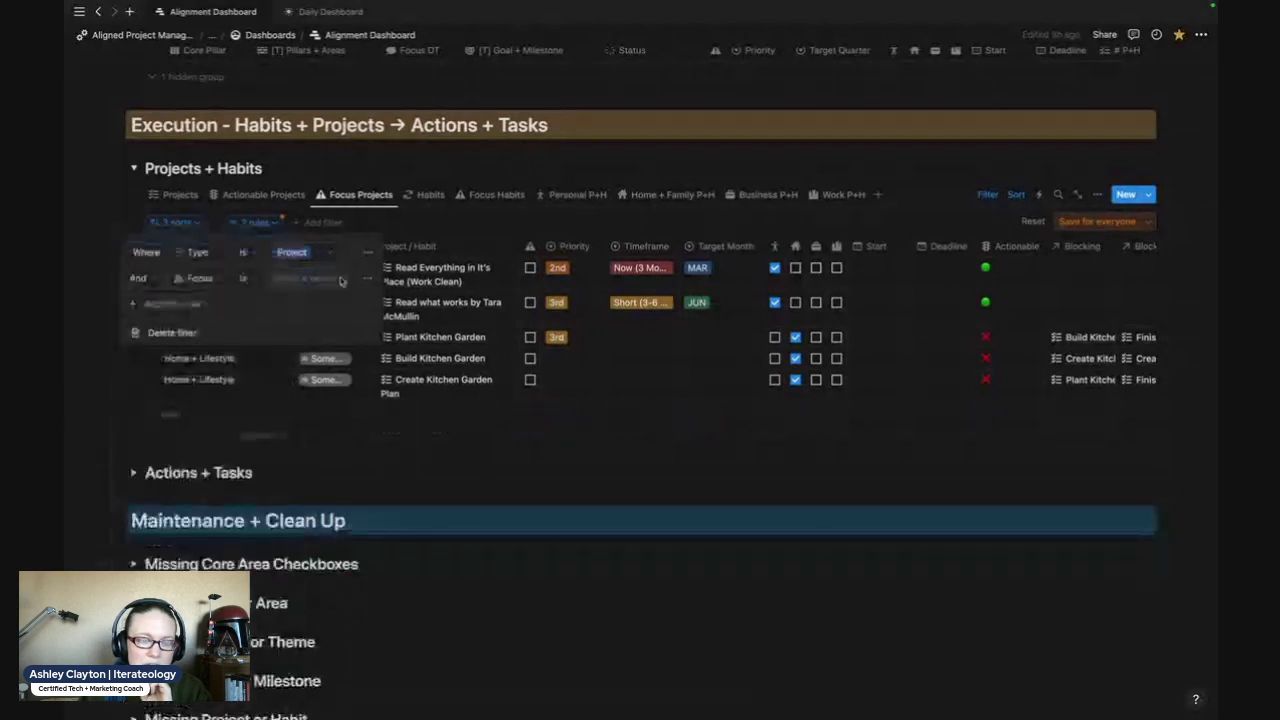
click(306, 320)
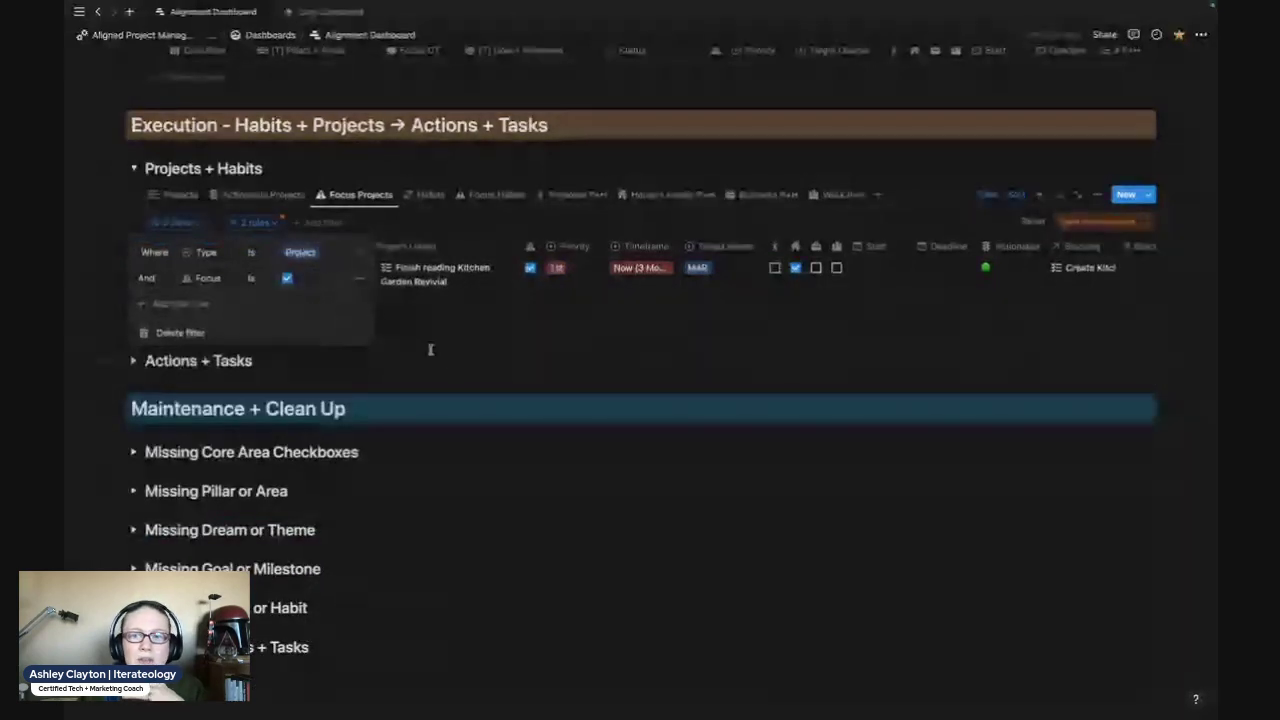
click(463, 346)
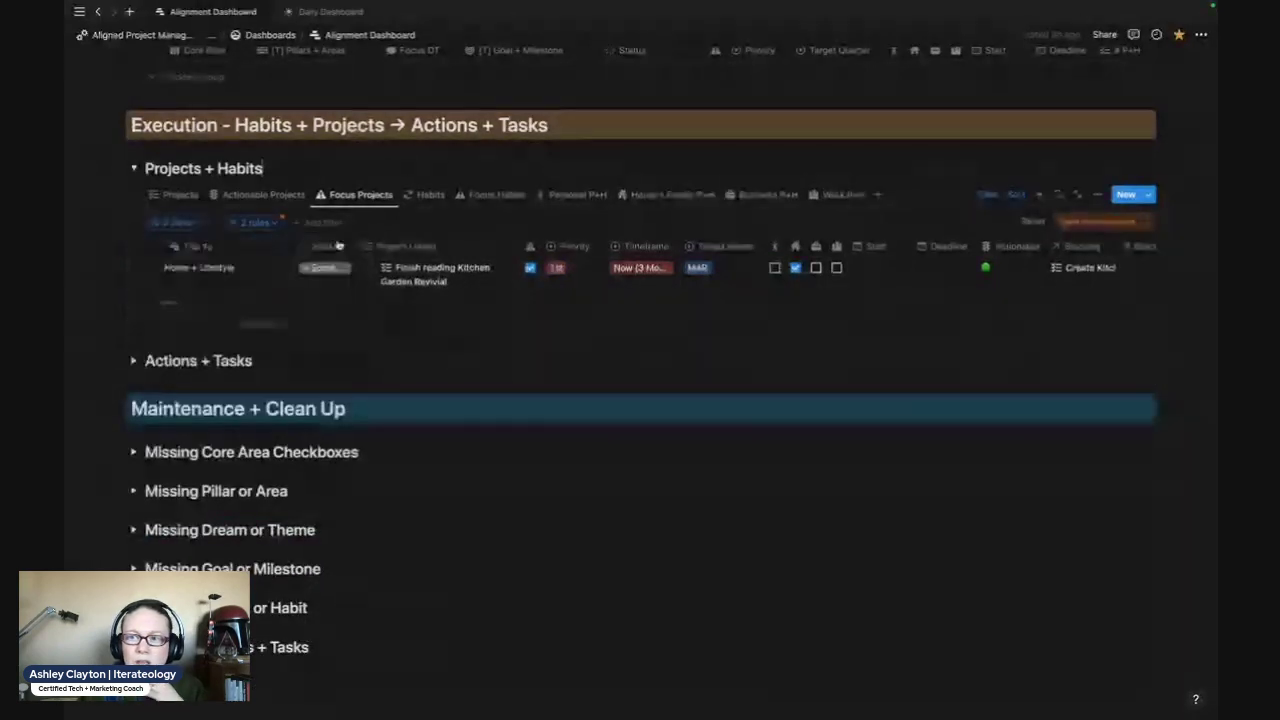
click(1122, 224)
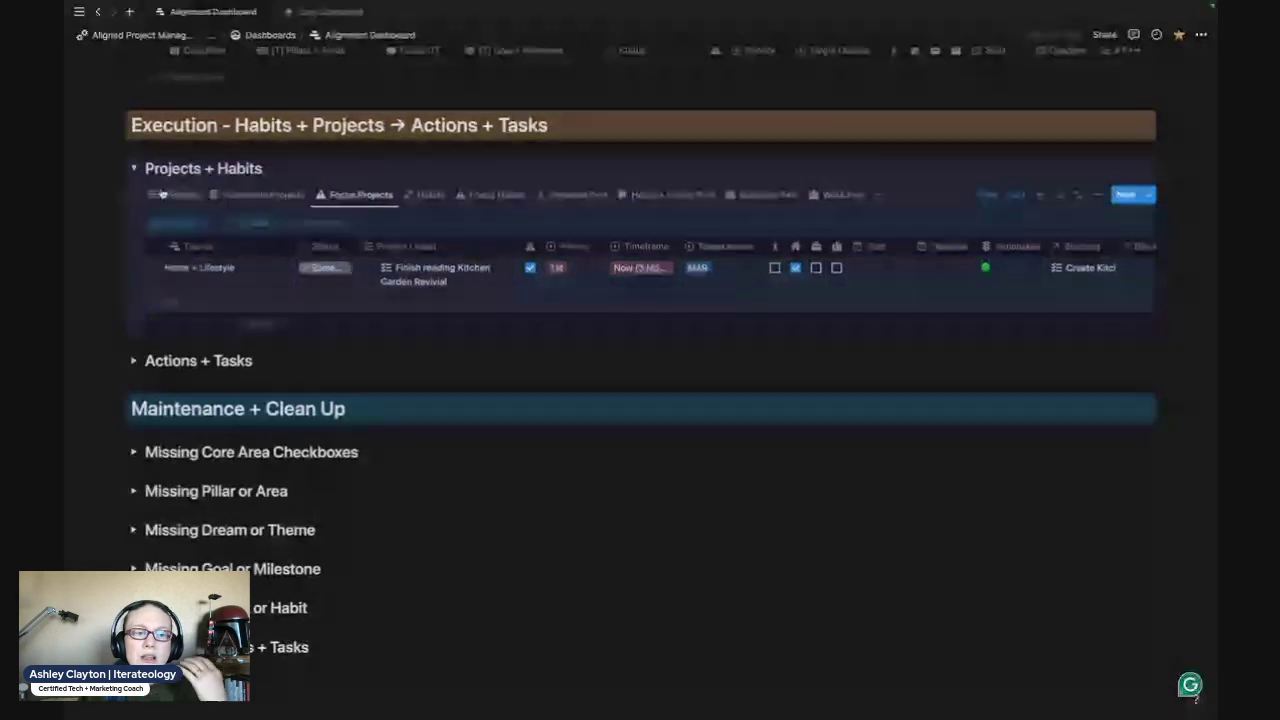
Compare the Projects view with the Focus Projects view, including the latter's blocking, task and focus columns.
click(165, 194)
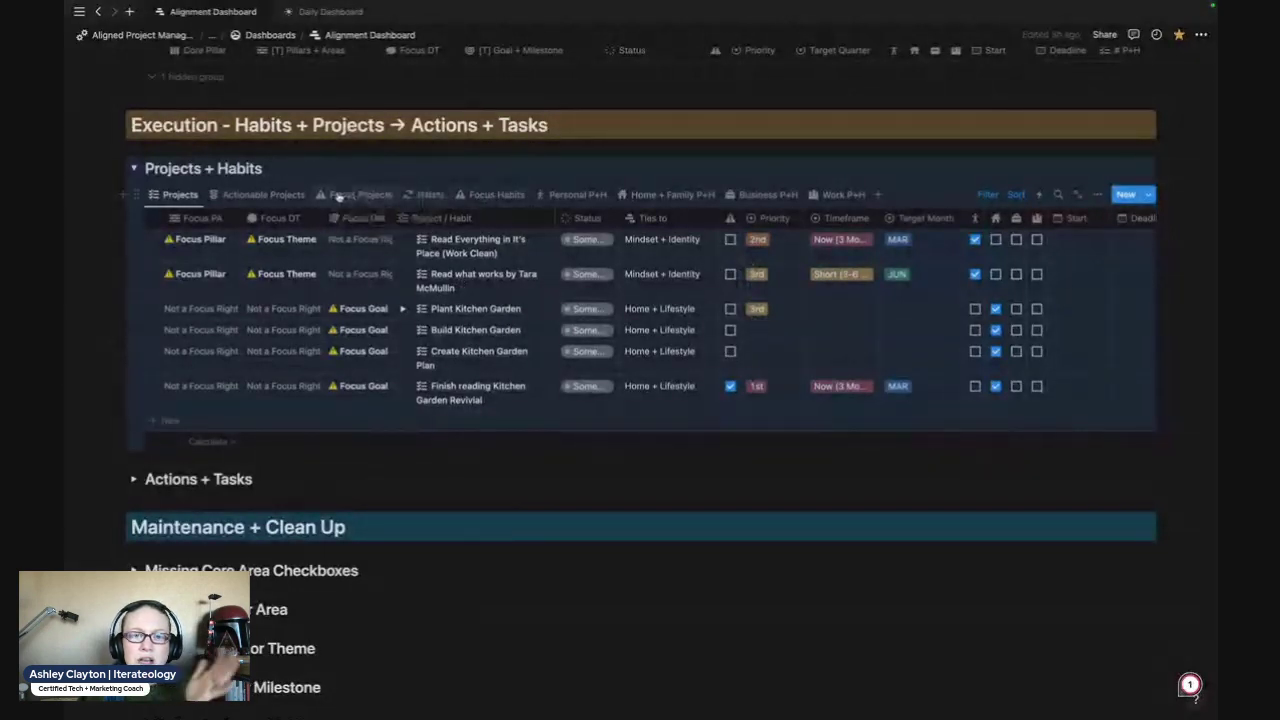
click(352, 194)
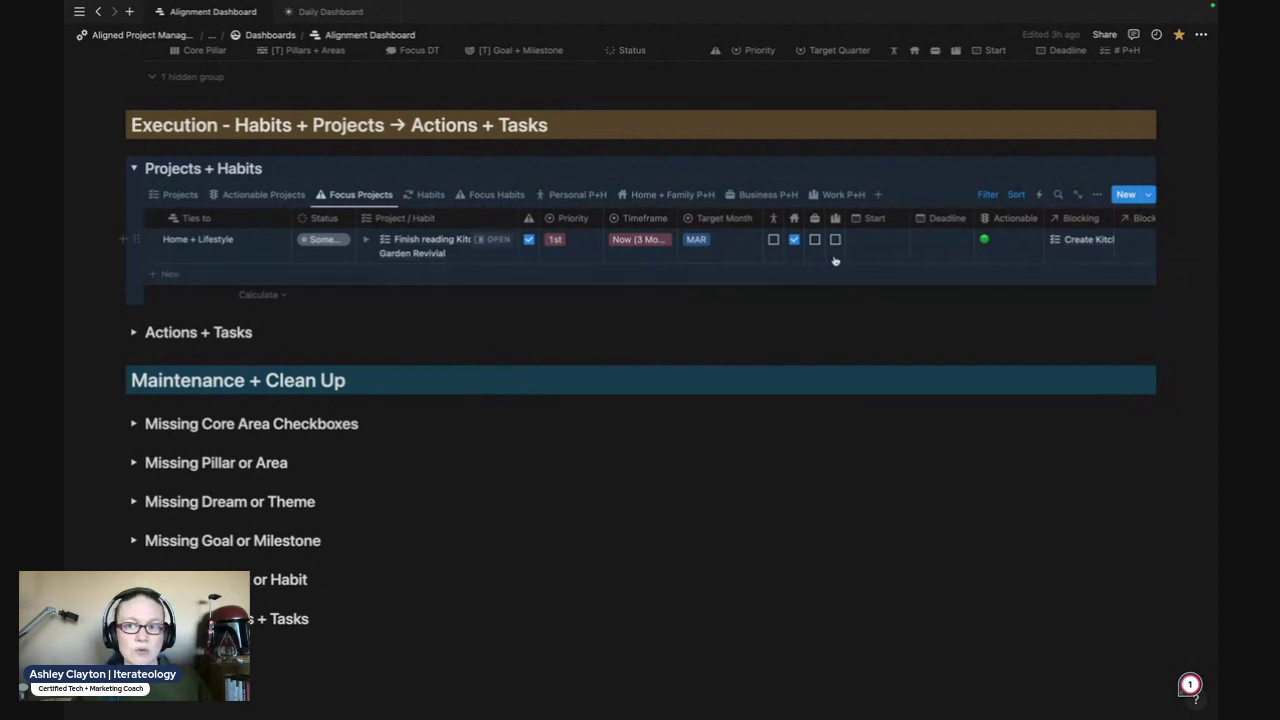
scroll(830, 262, right, 5)
scroll(835, 262, right, 3)
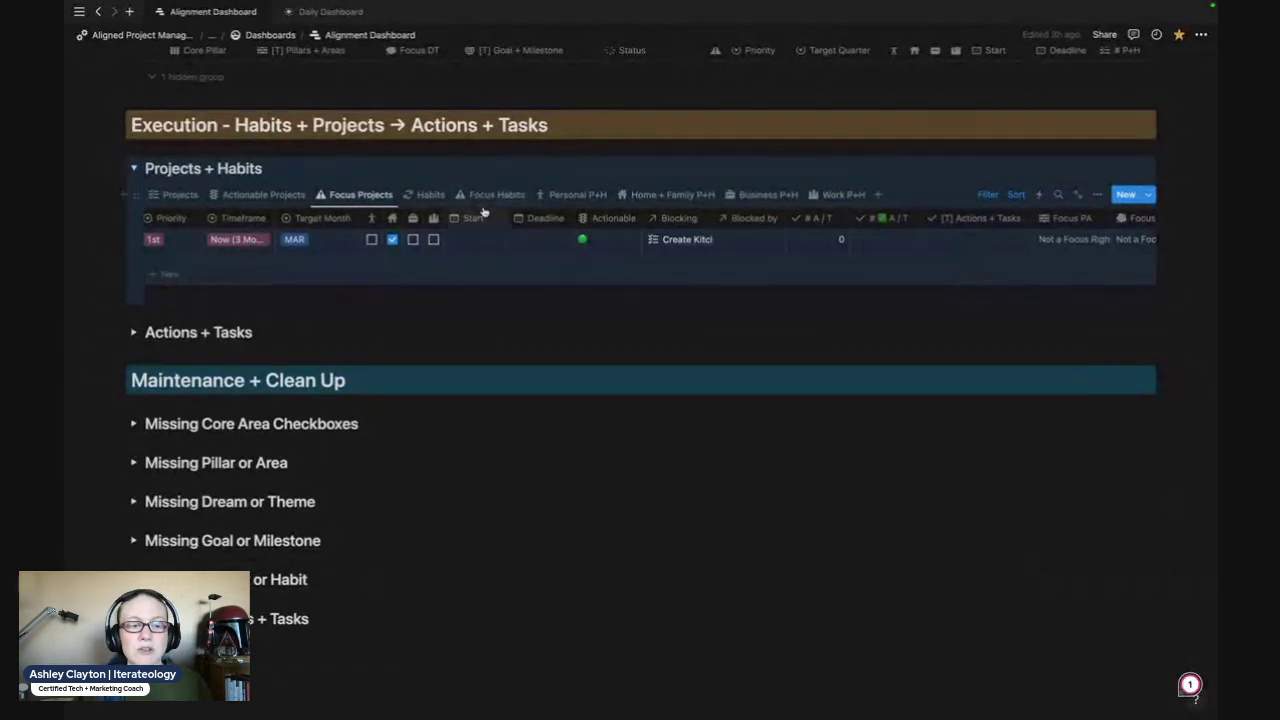
scroll(483, 212, left, 5)
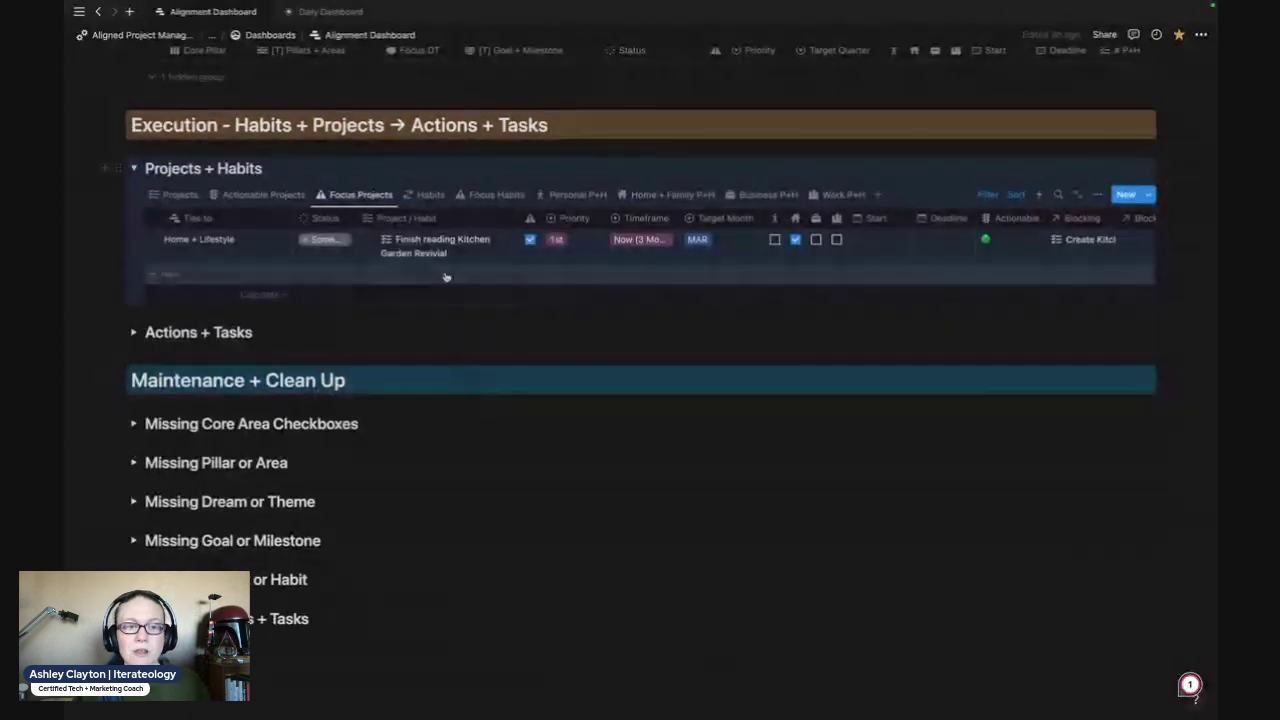
Look through the Personal, Home + Family, Business and Work P+H views, followed by Focus Habits and Habits.
click(558, 196)
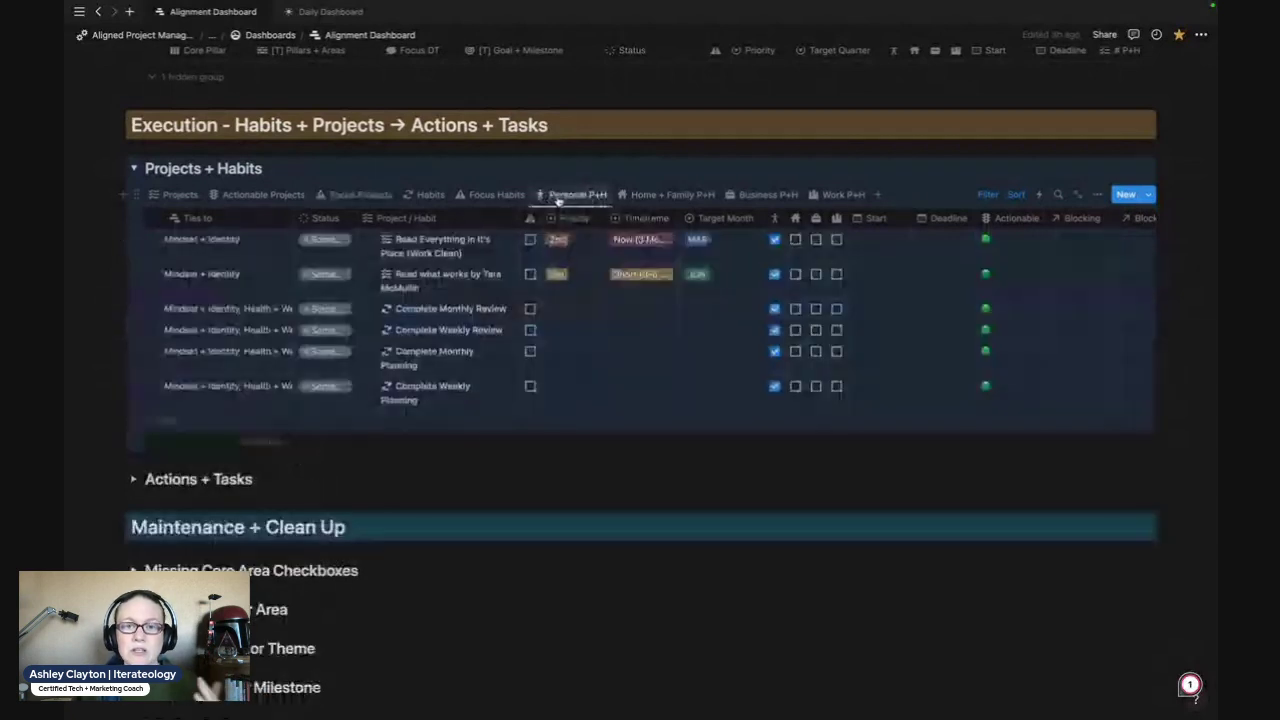
click(672, 195)
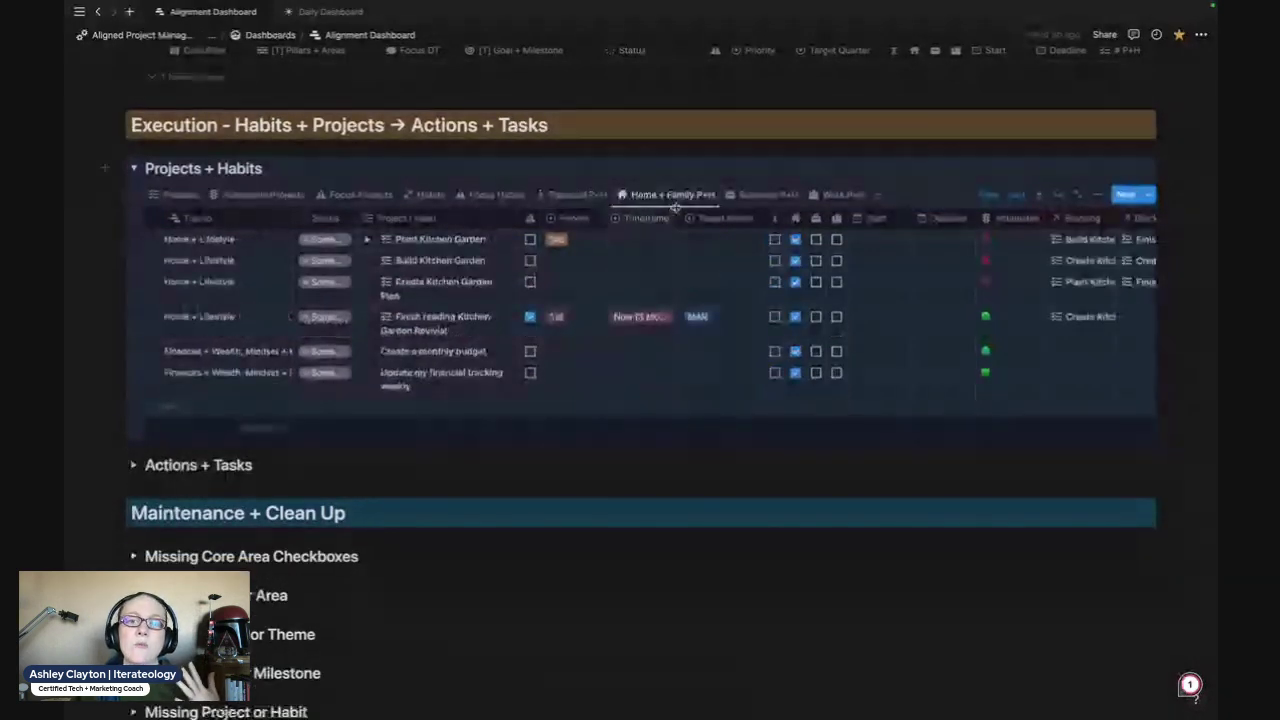
click(757, 197)
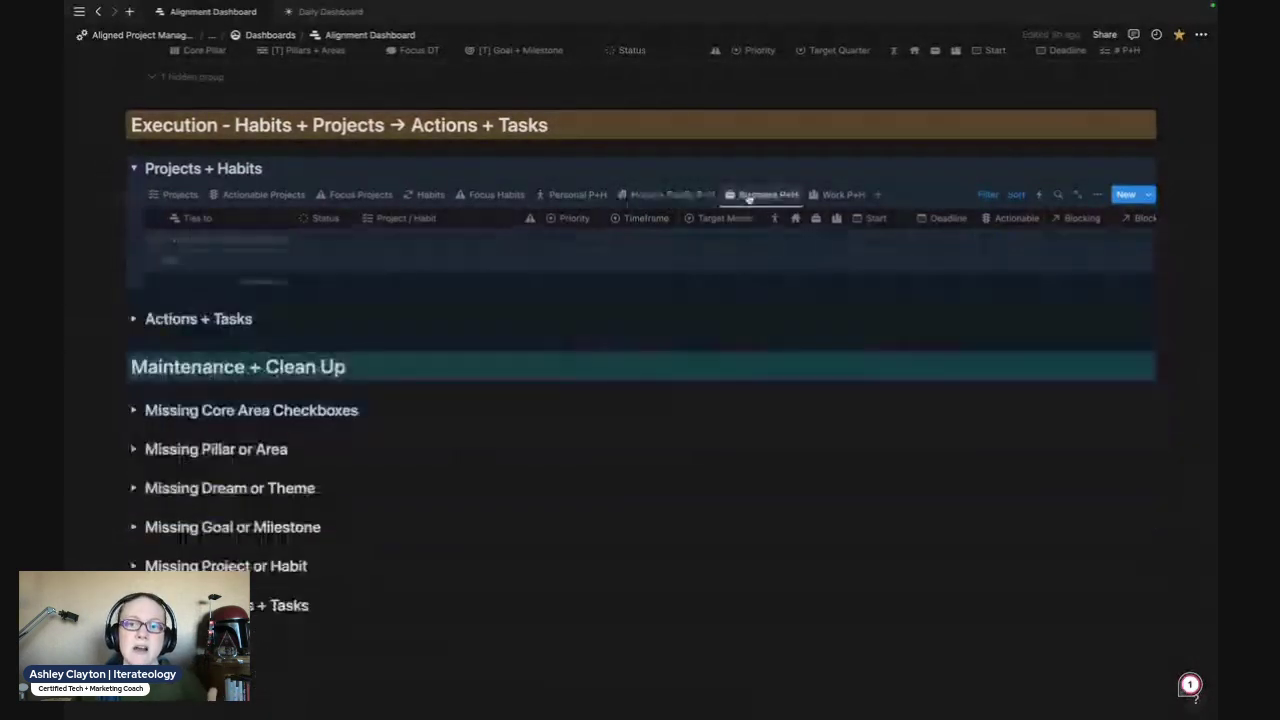
click(818, 197)
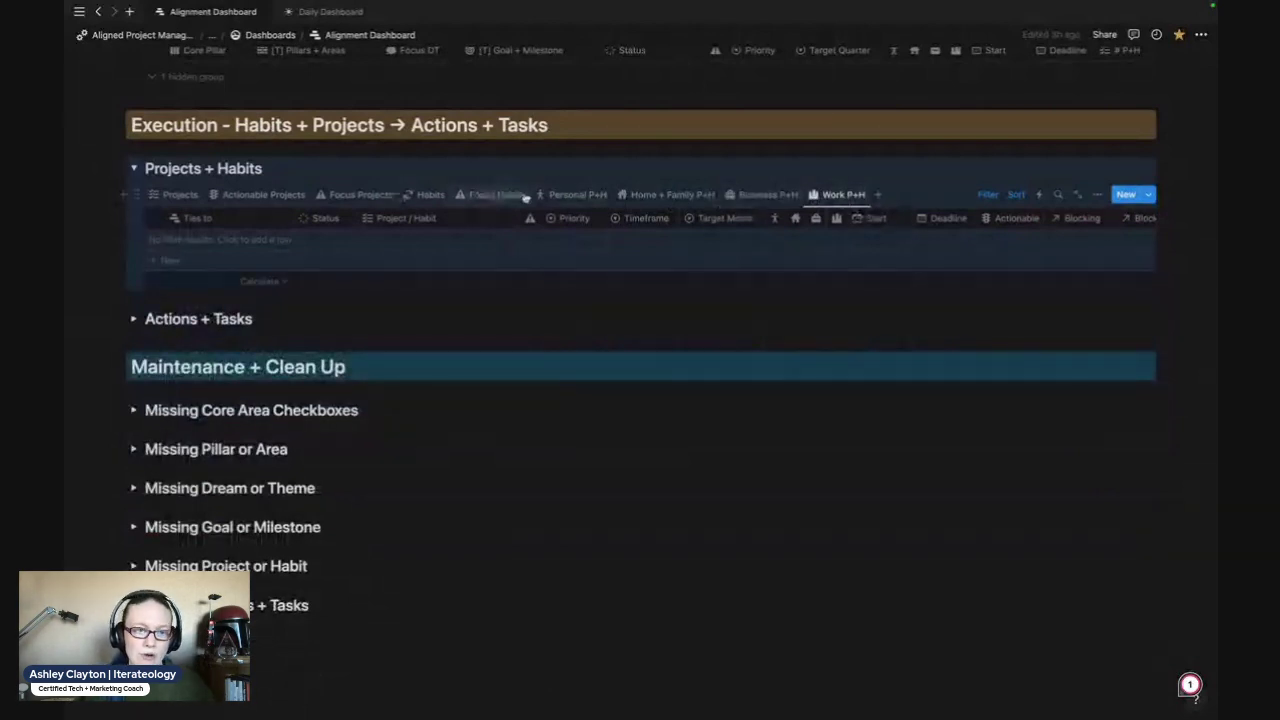
click(490, 195)
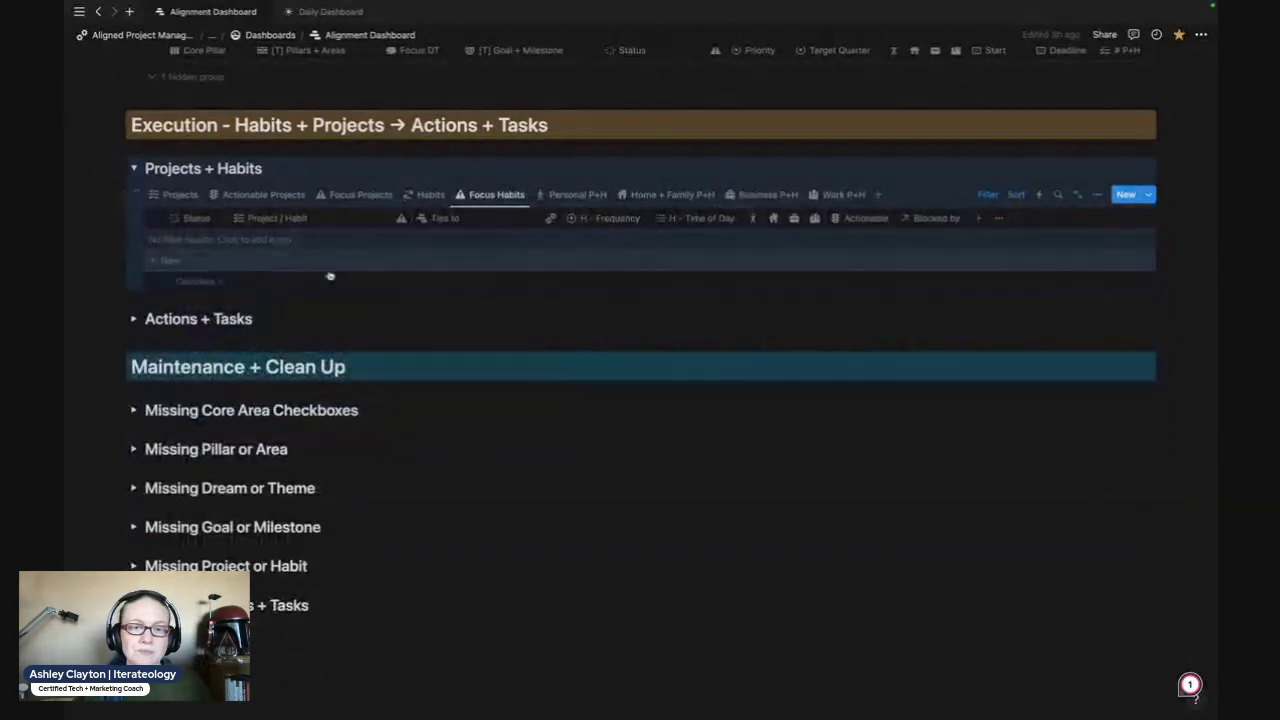
click(443, 198)
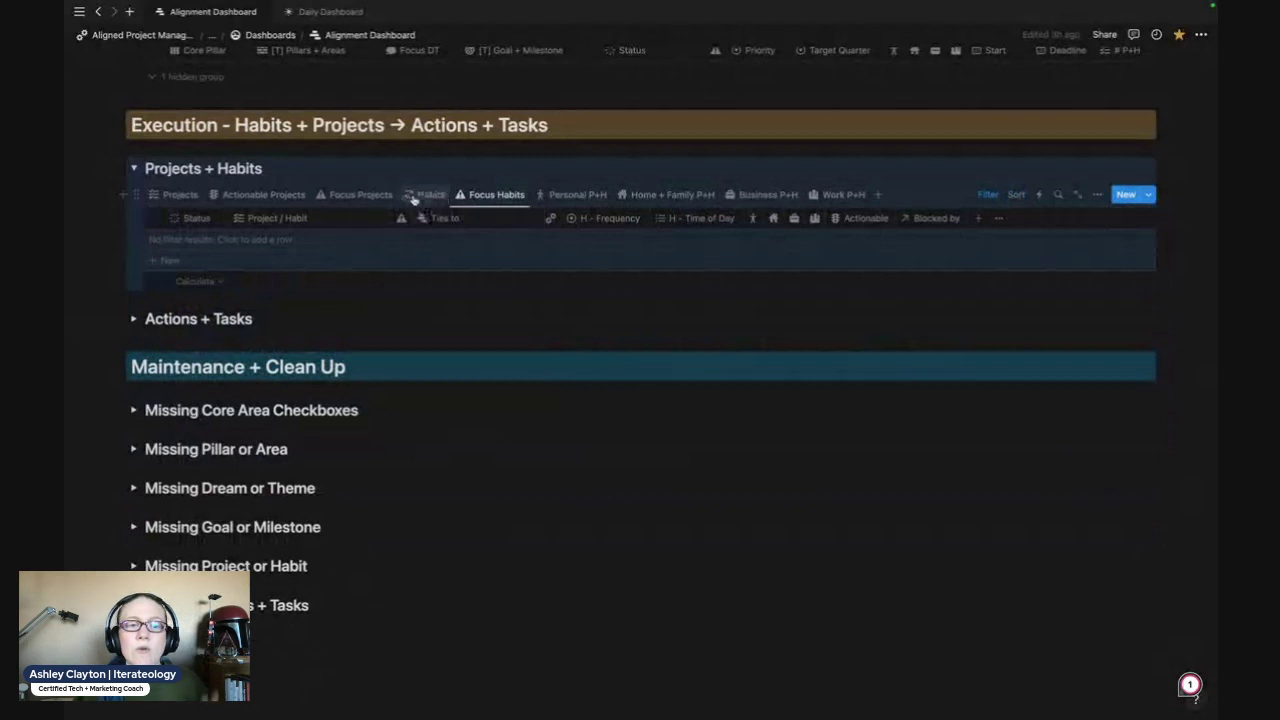